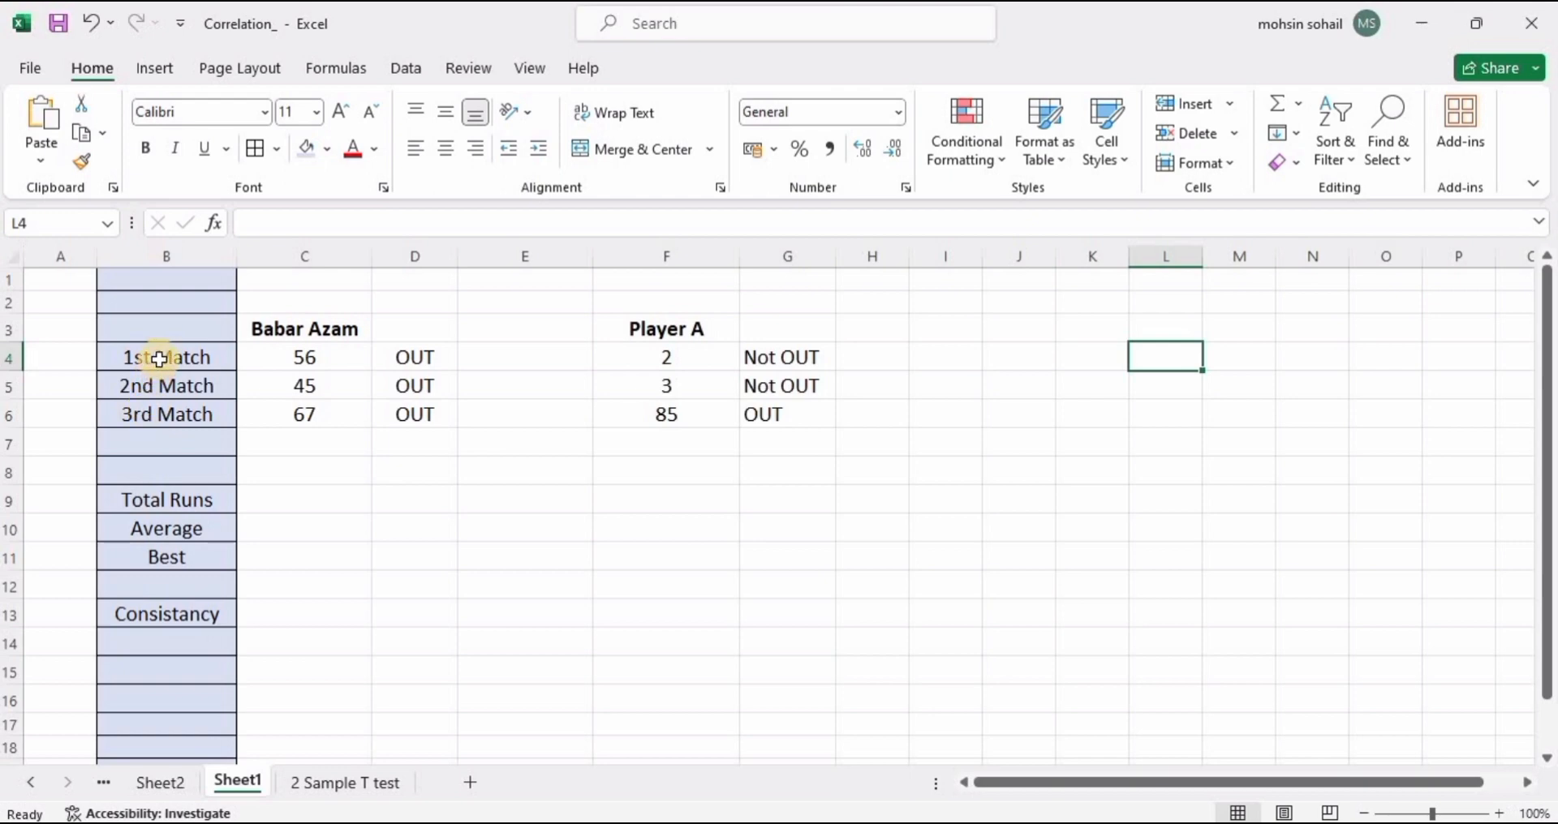
Step: Review the three match scores and OUT or Not OUT status of both players
{"action": "left_click_drag", "start_coordinate": [156, 358], "coordinate": [158, 418]}
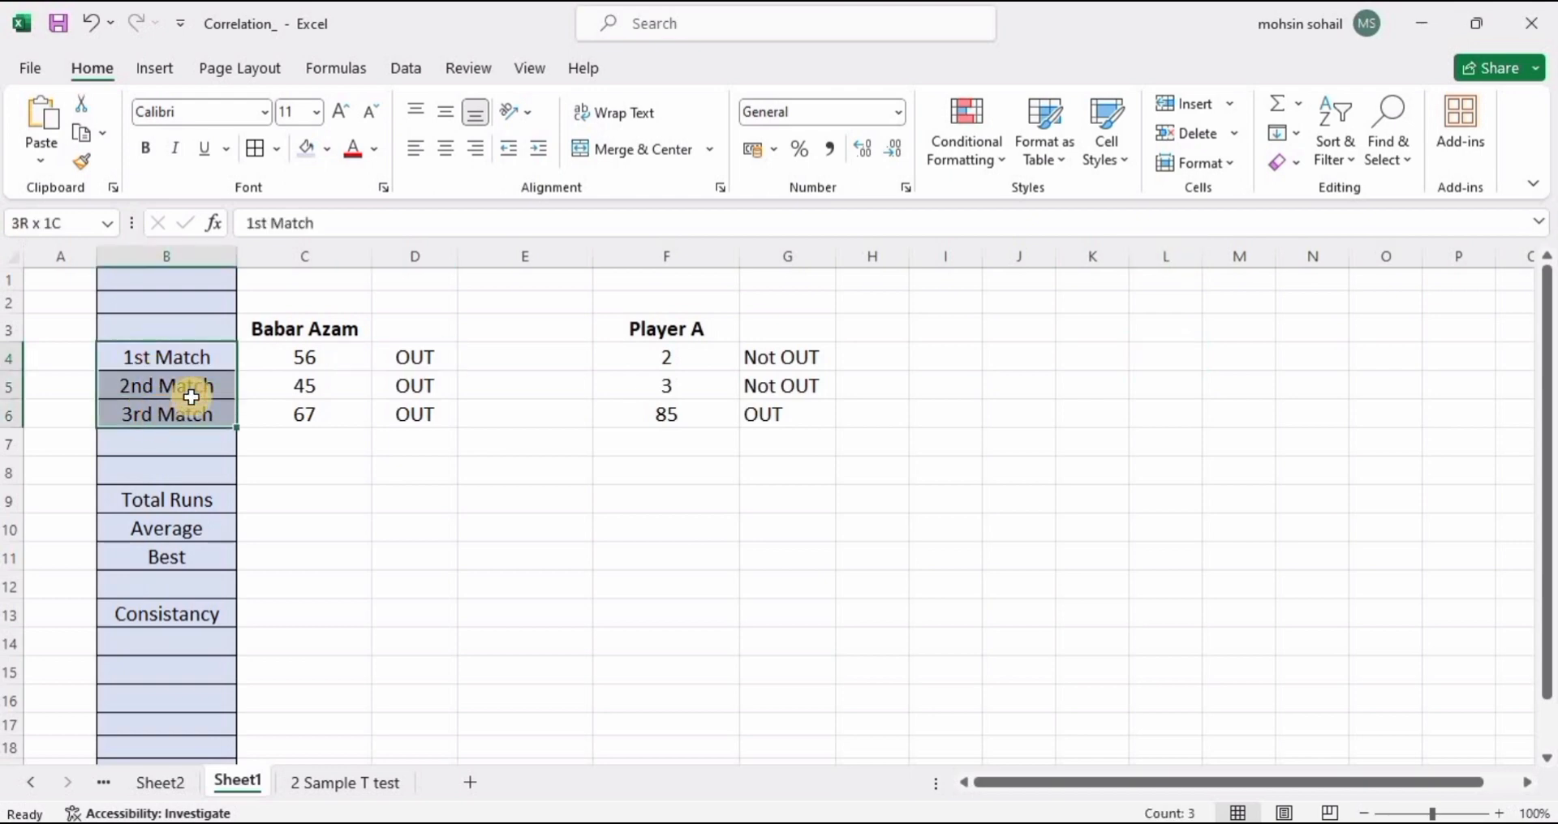
{"action": "type", "text": "1st Match 2nd Match 3rd Match"}
{"action": "left_click_drag", "start_coordinate": [297, 356], "coordinate": [400, 351]}
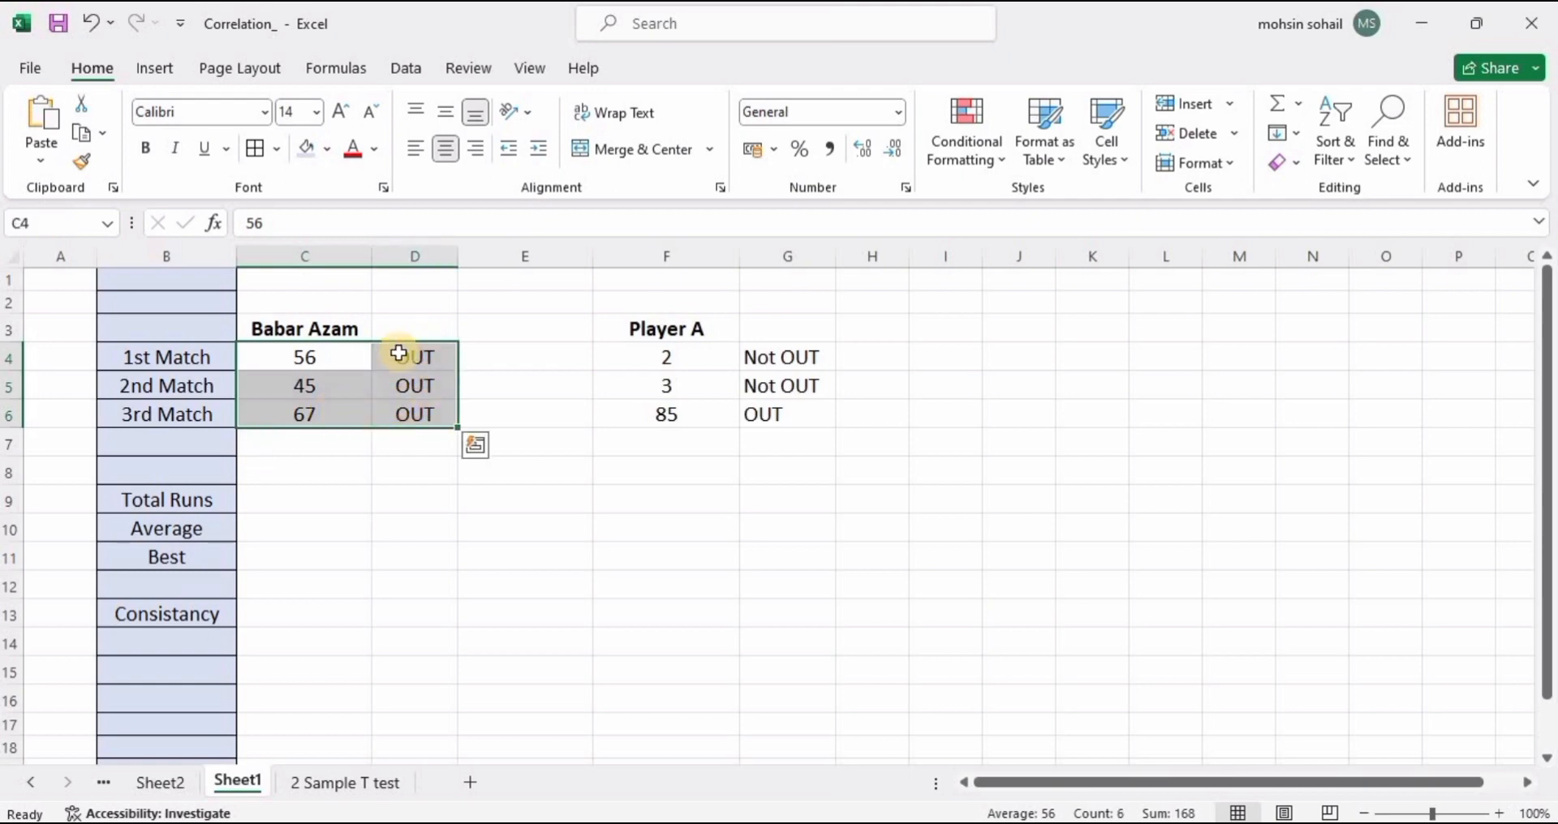
{"action": "left_click", "coordinate": [659, 329]}
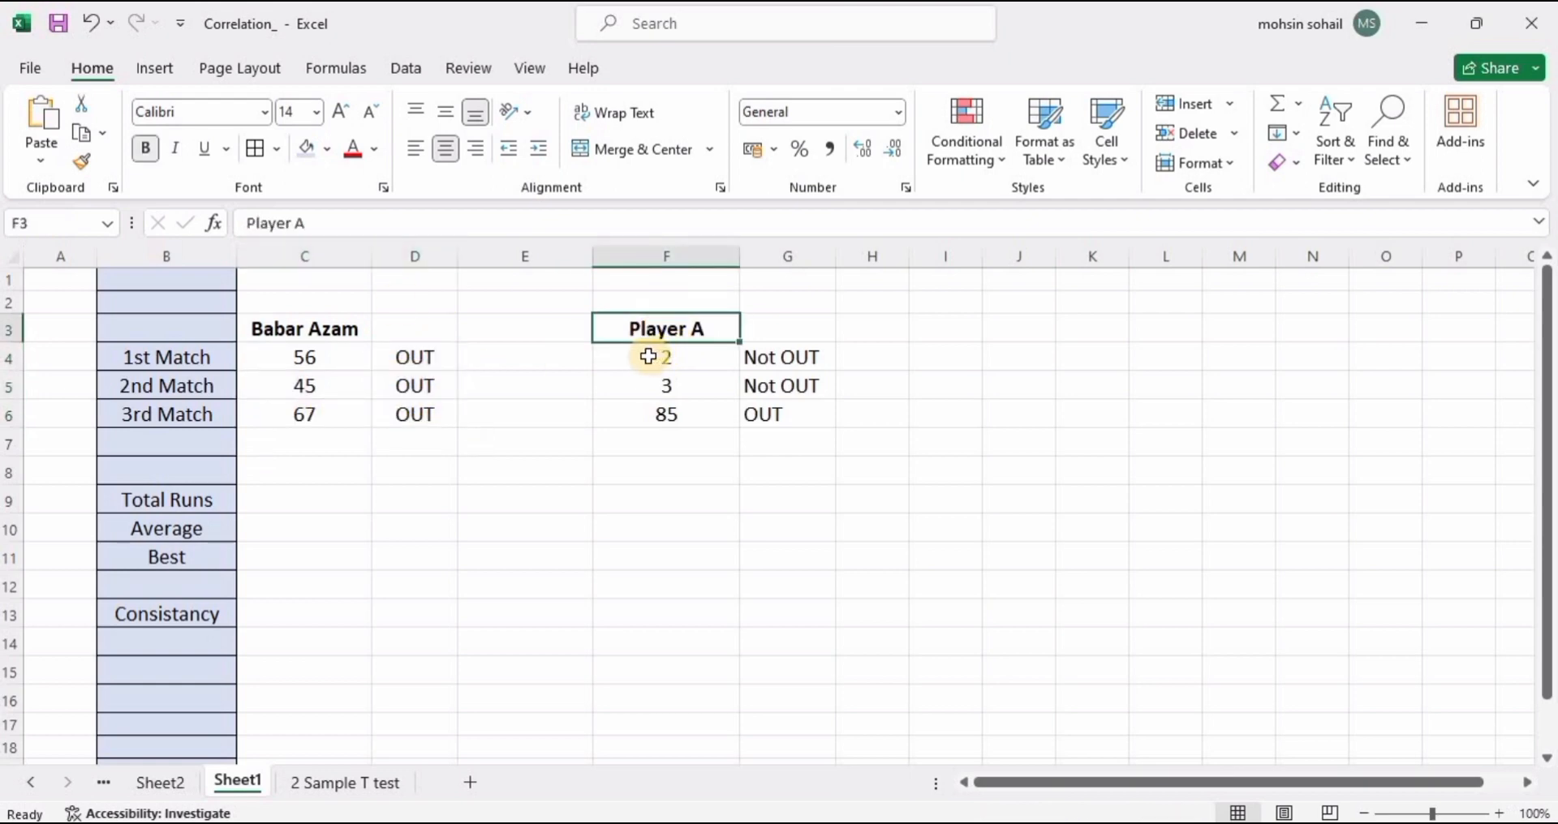
{"action": "left_click", "coordinate": [648, 357]}
{"action": "left_click", "coordinate": [776, 355]}
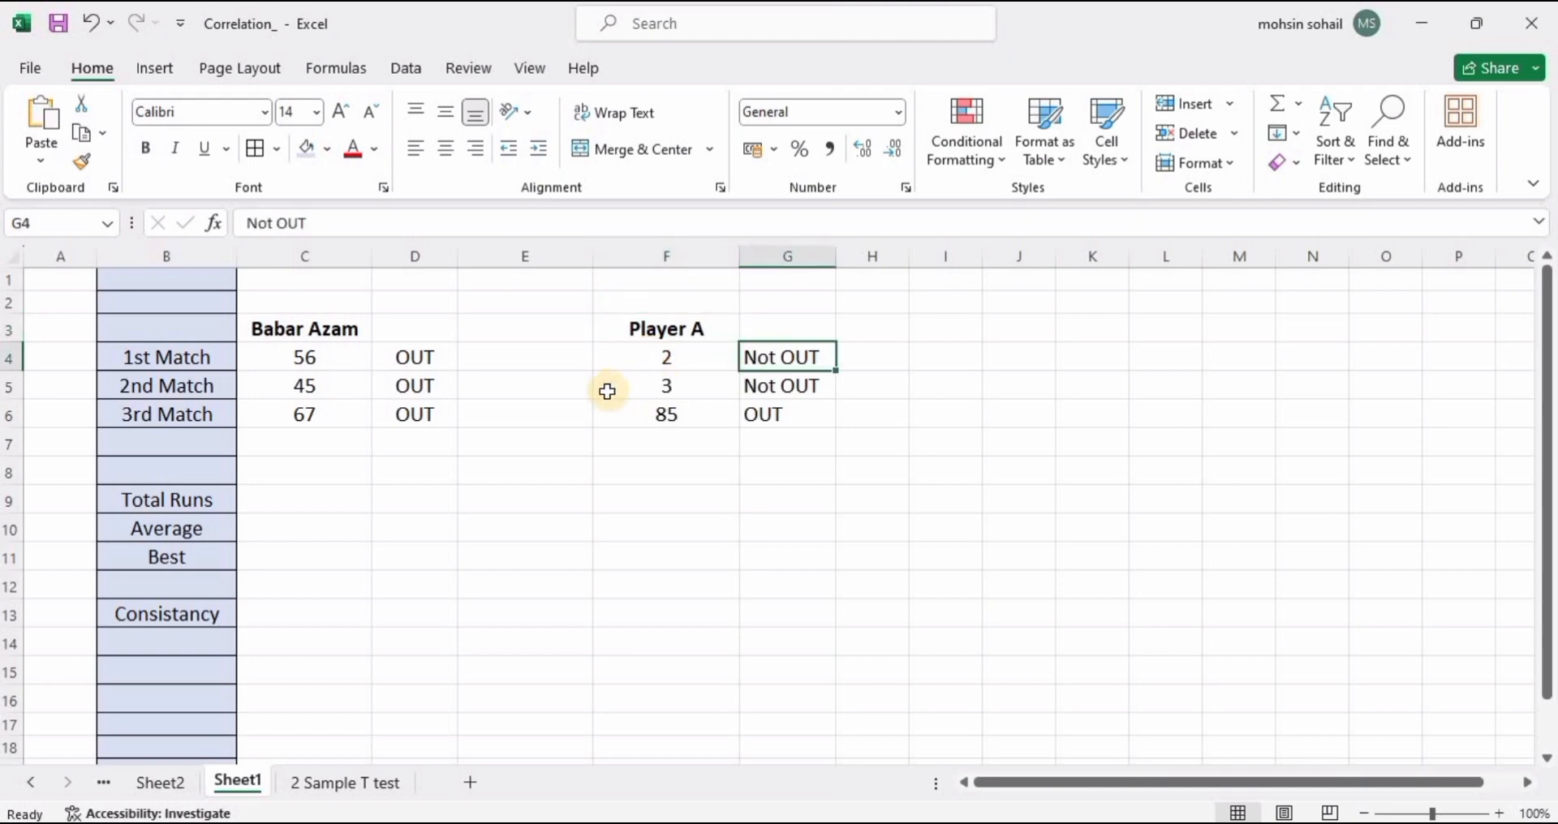
{"action": "left_click_drag", "start_coordinate": [619, 390], "coordinate": [803, 410]}
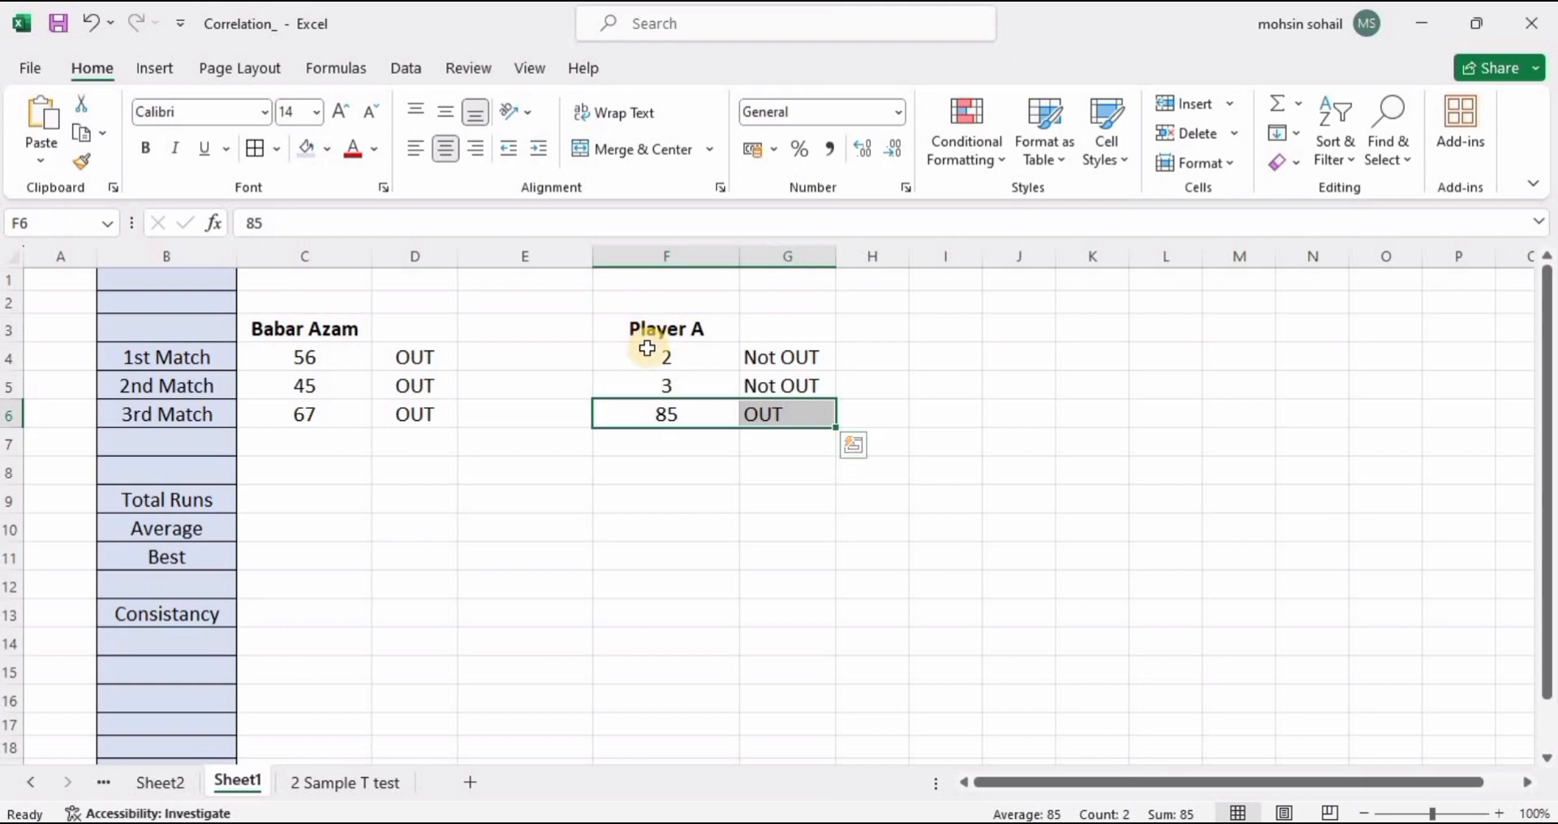
{"action": "left_click_drag", "start_coordinate": [647, 357], "coordinate": [696, 414]}
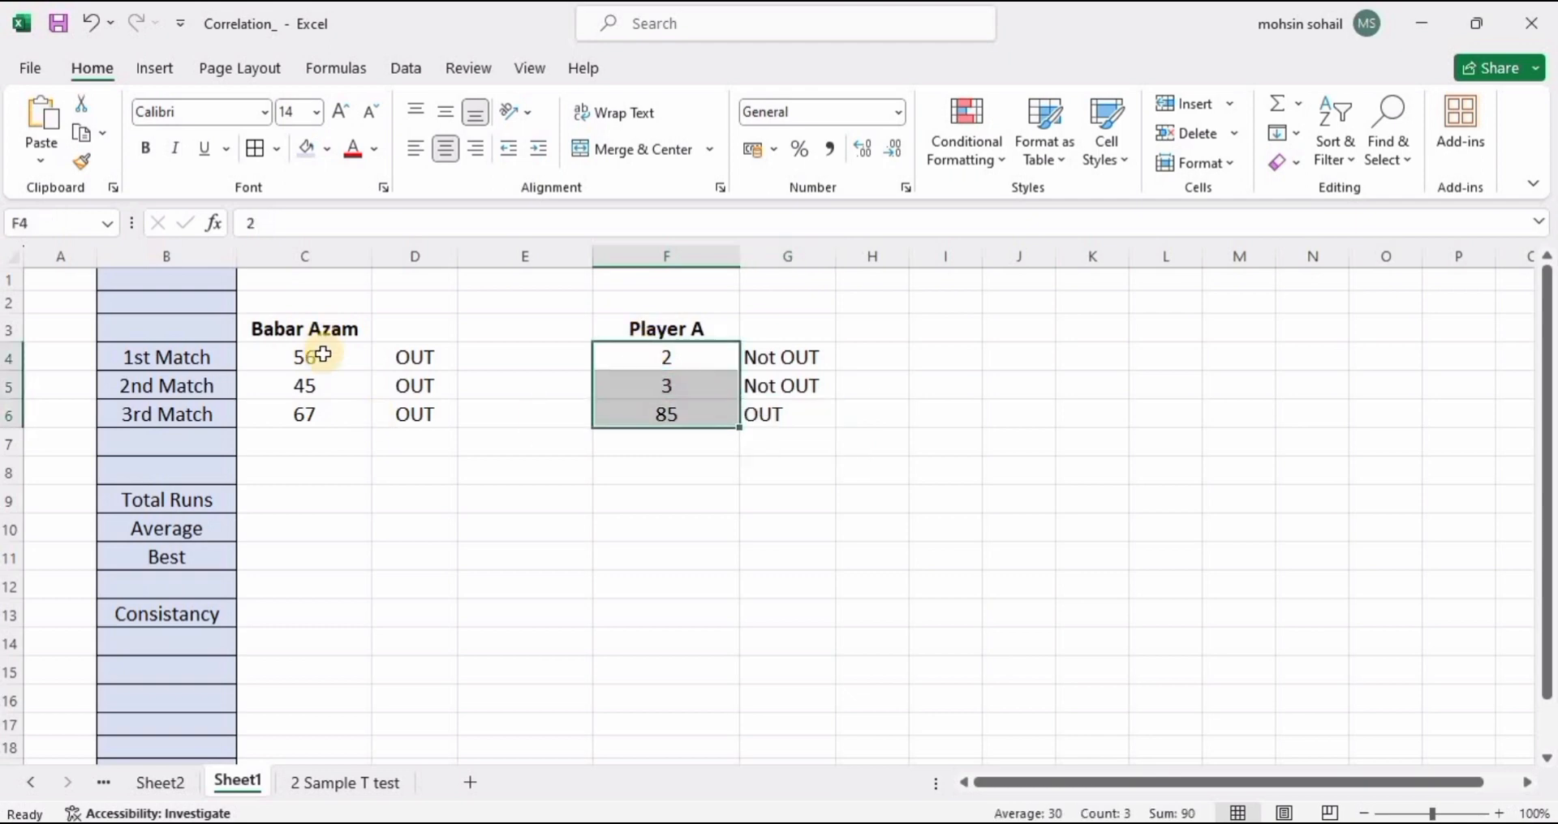
Step: Calculate Babar Azam's total runs in C9 with the formula =SUM(C4:C6)
{"action": "left_click", "coordinate": [281, 502]}
{"action": "type", "text": "="}
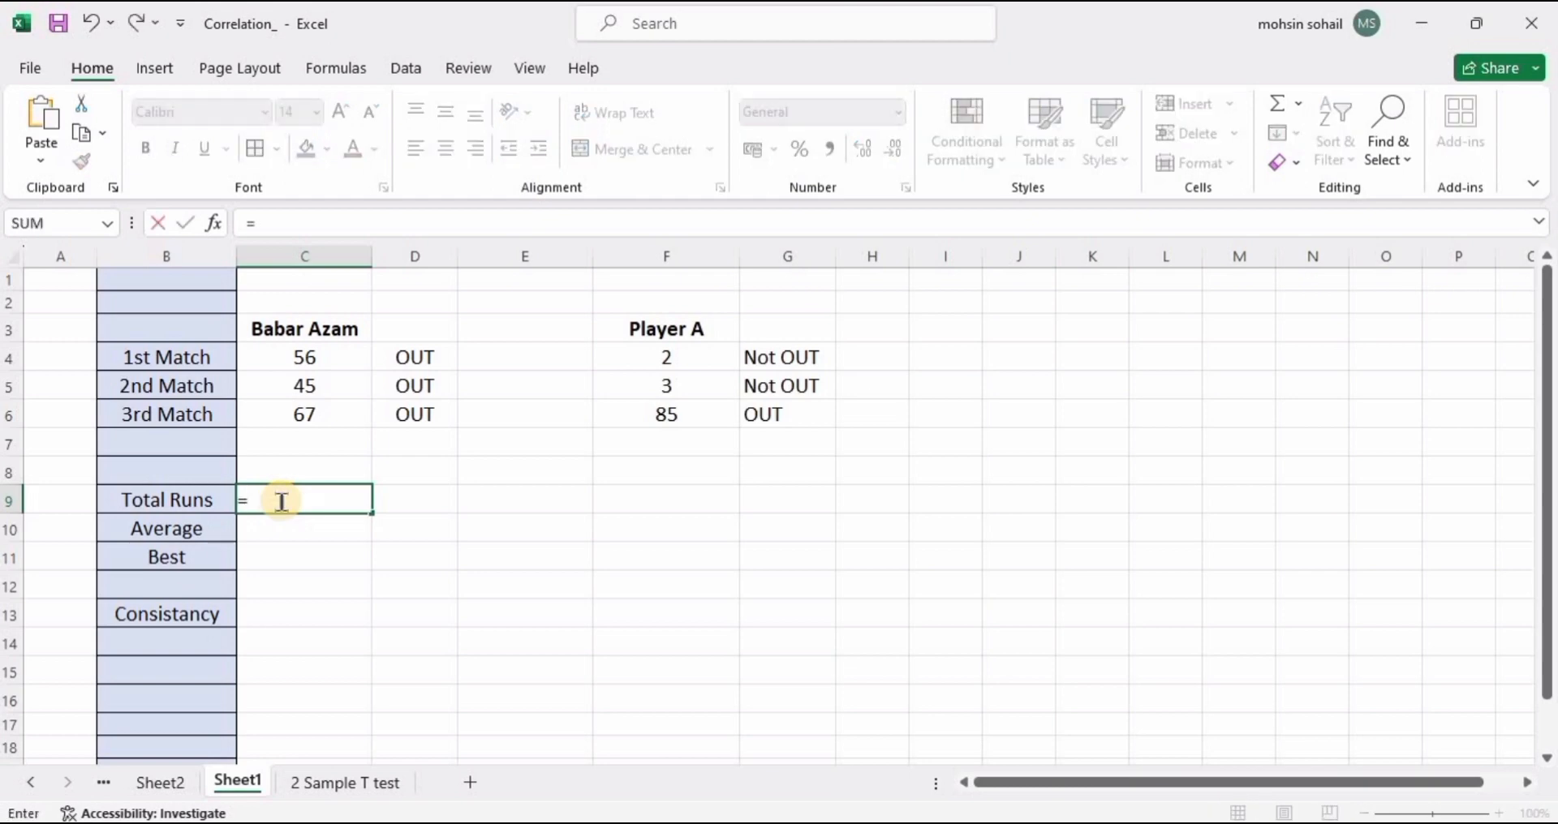
{"action": "type", "text": "sum"}
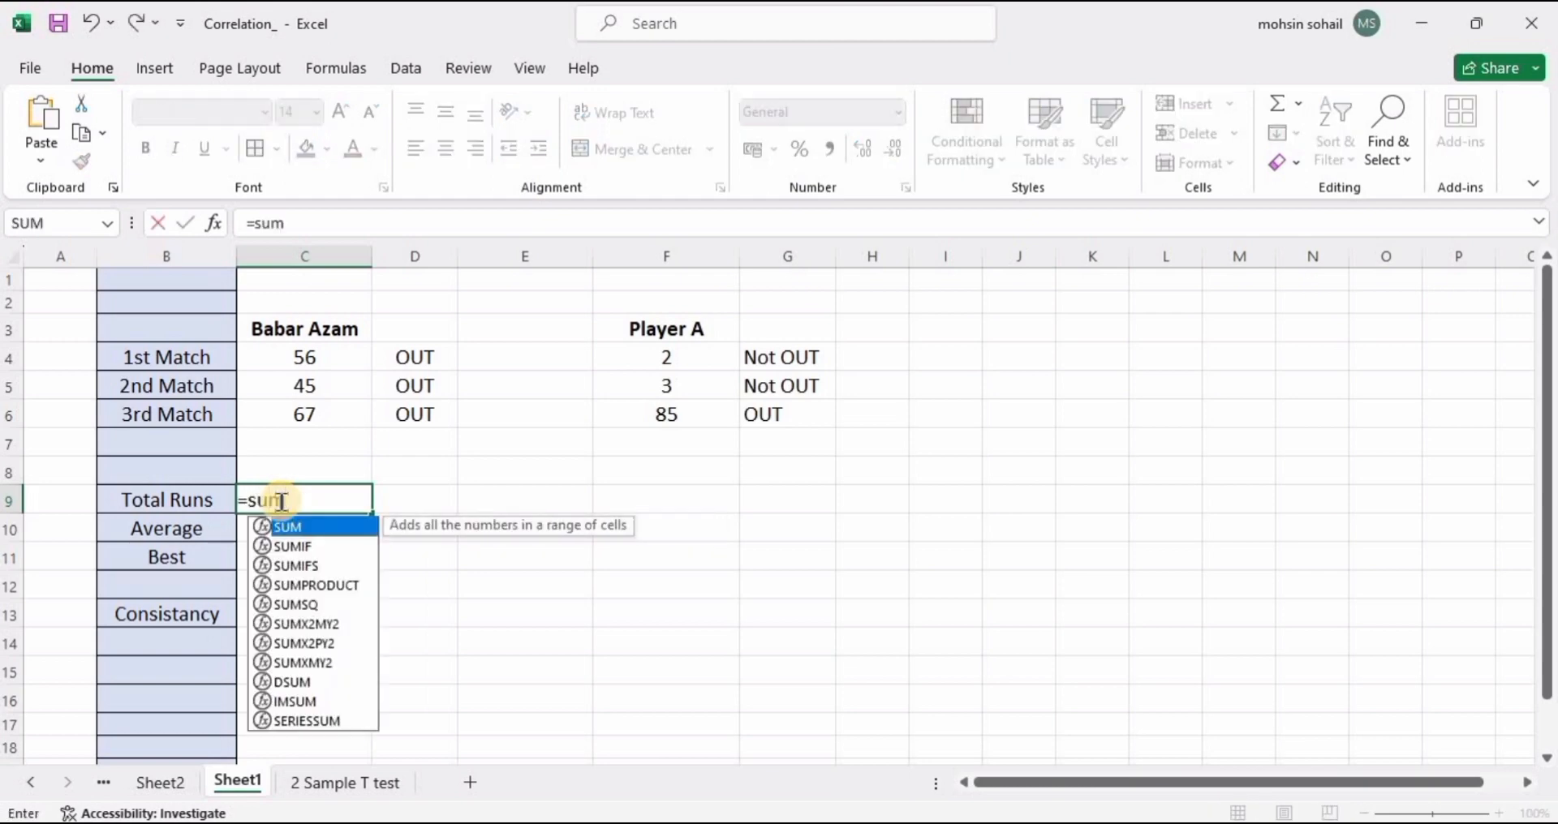
{"action": "key", "text": "Tab"}
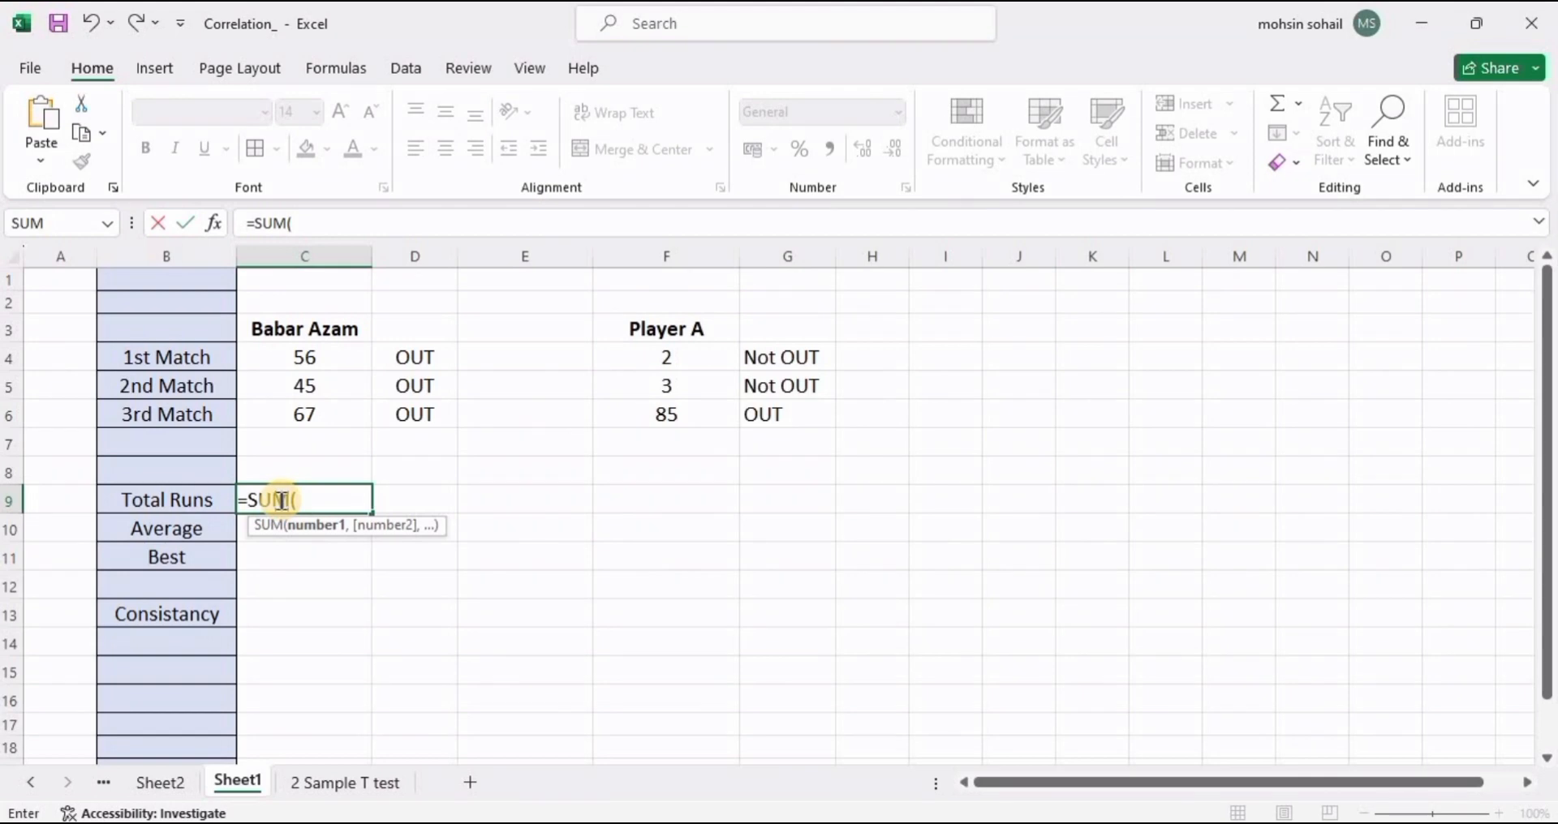
{"action": "left_click_drag", "start_coordinate": [338, 359], "coordinate": [330, 422]}
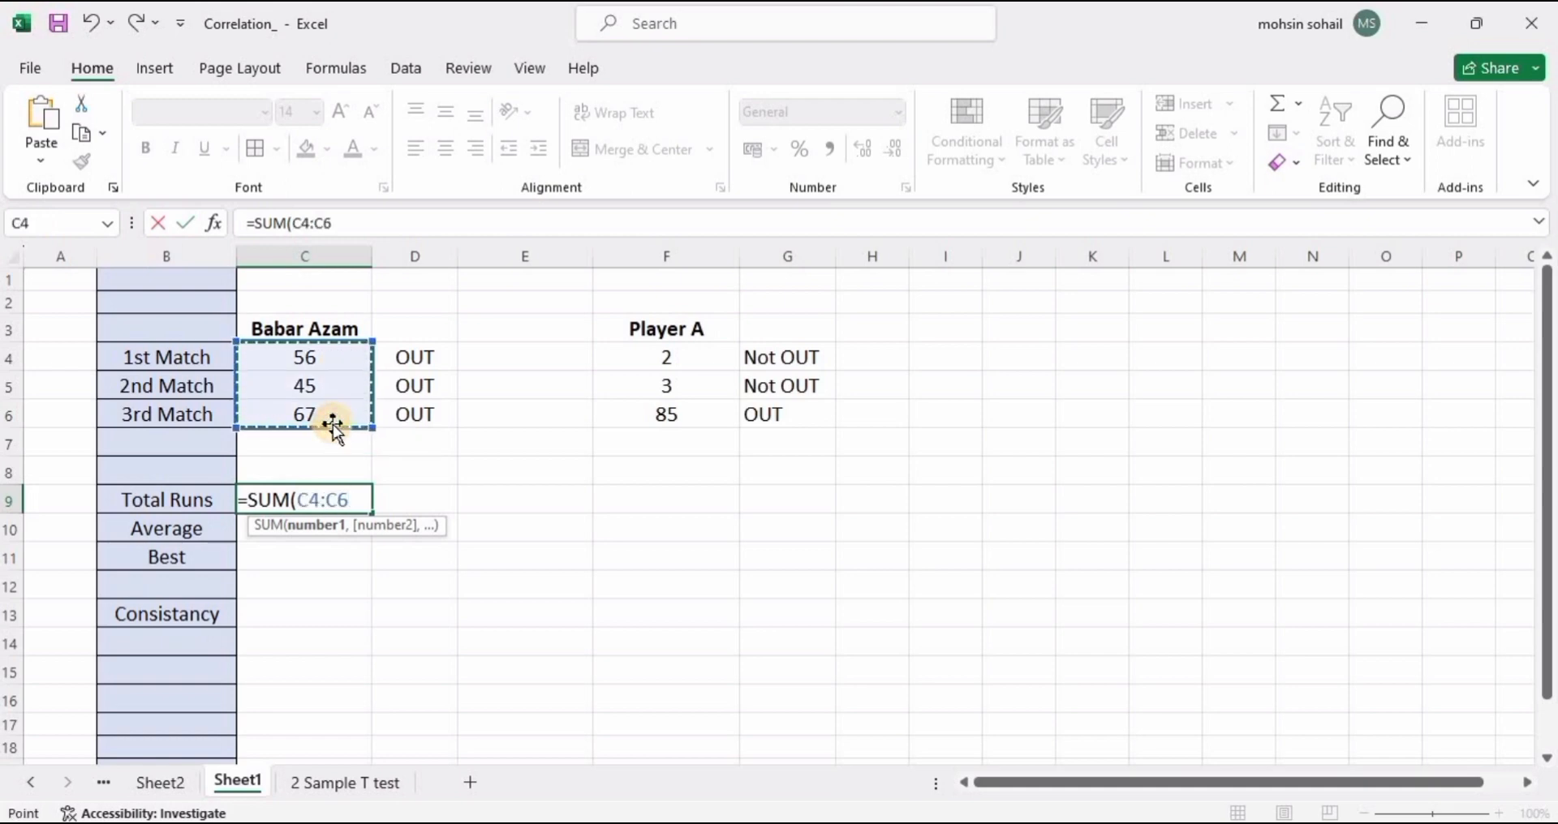
{"action": "type", "text": ")"}
{"action": "key", "text": "Return"}
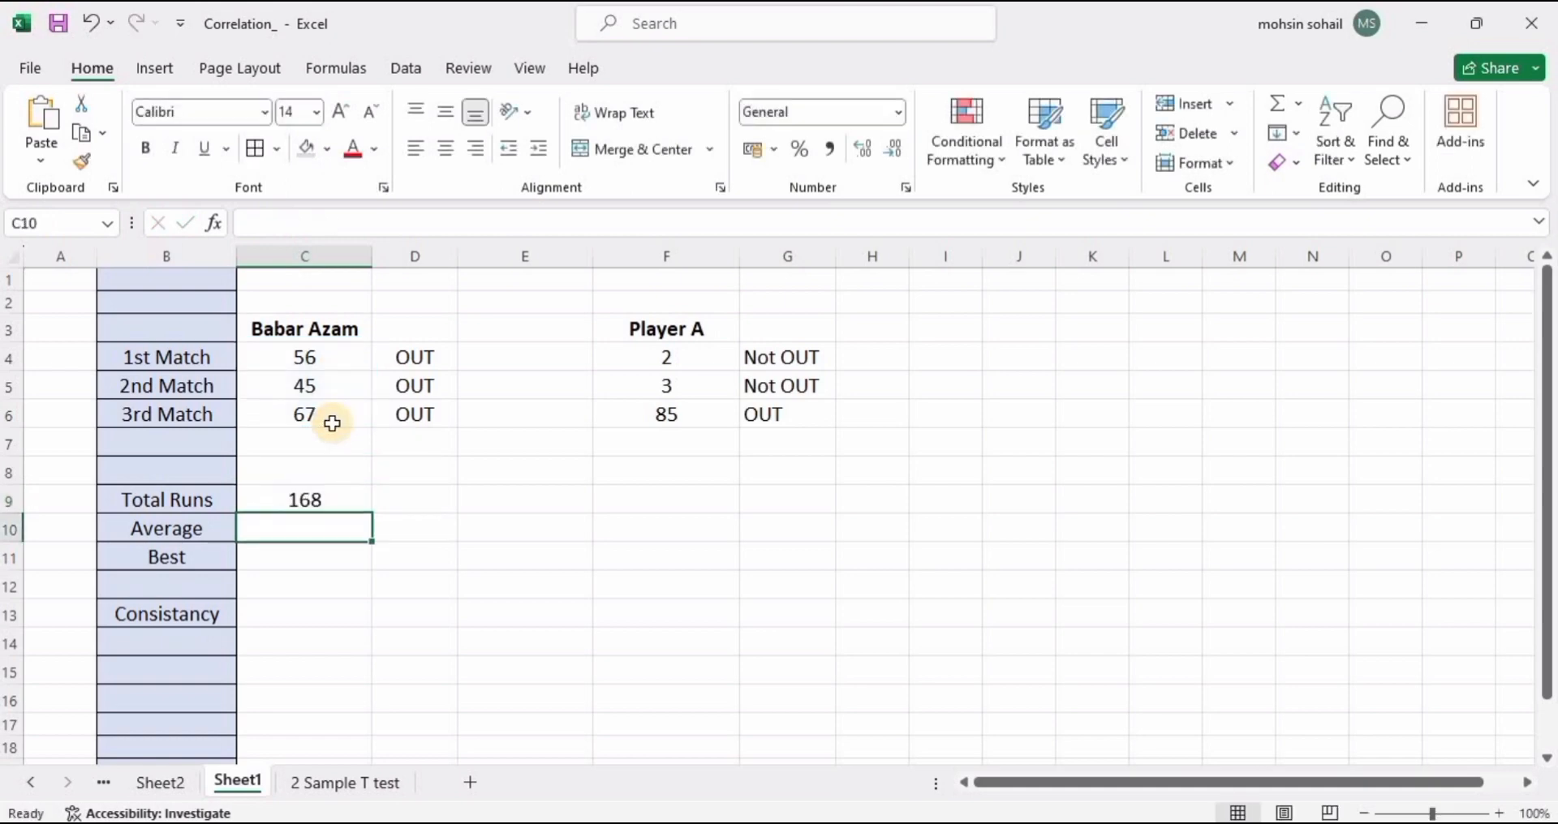
{"action": "left_click", "coordinate": [323, 496]}
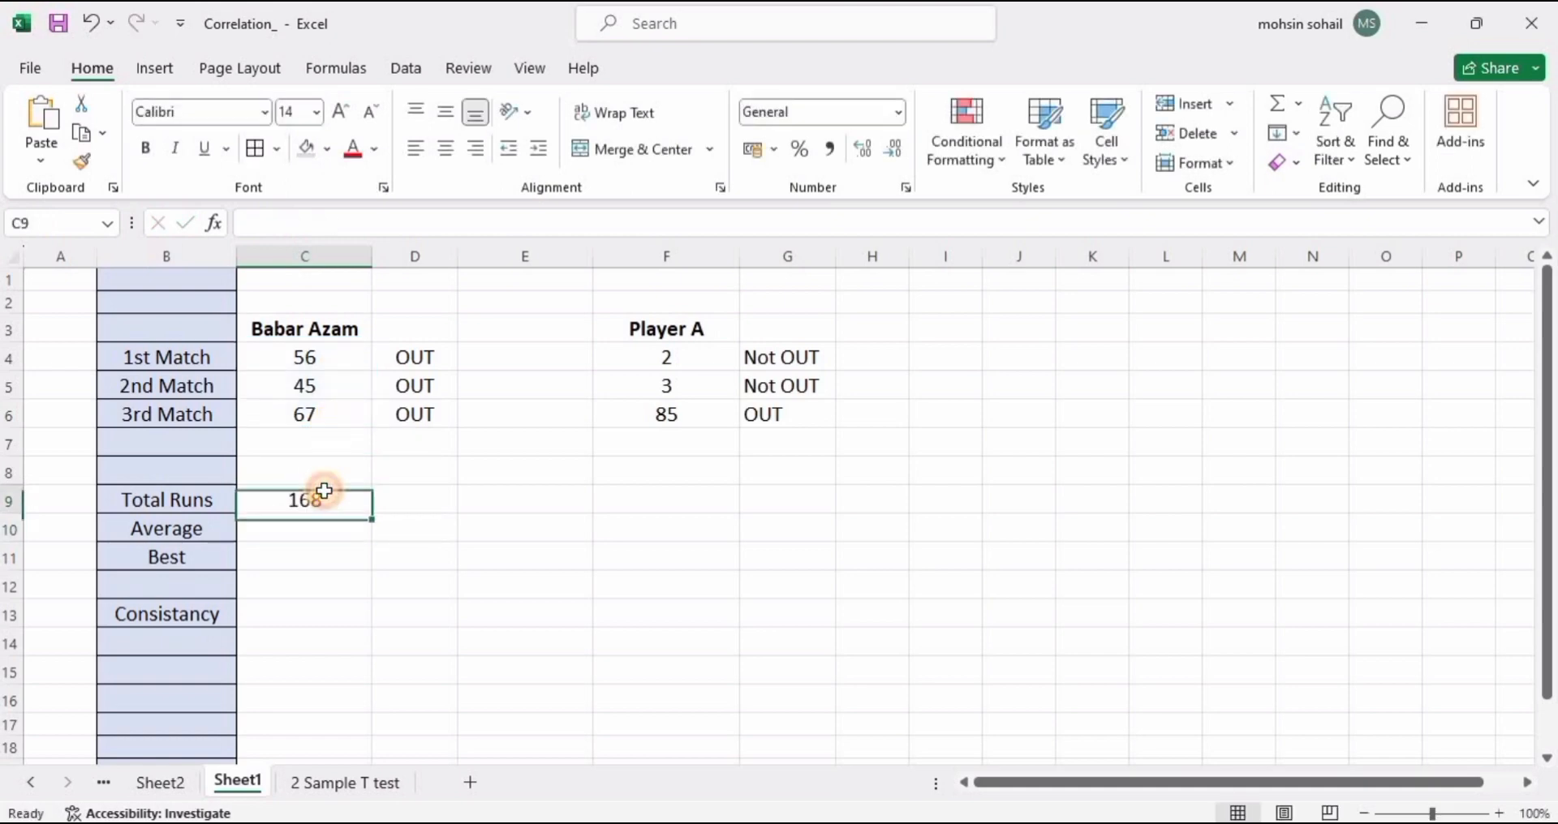
Step: Calculate Player A's total runs in F9 with the formula =SUM(F4:F6)
{"action": "left_click", "coordinate": [671, 493]}
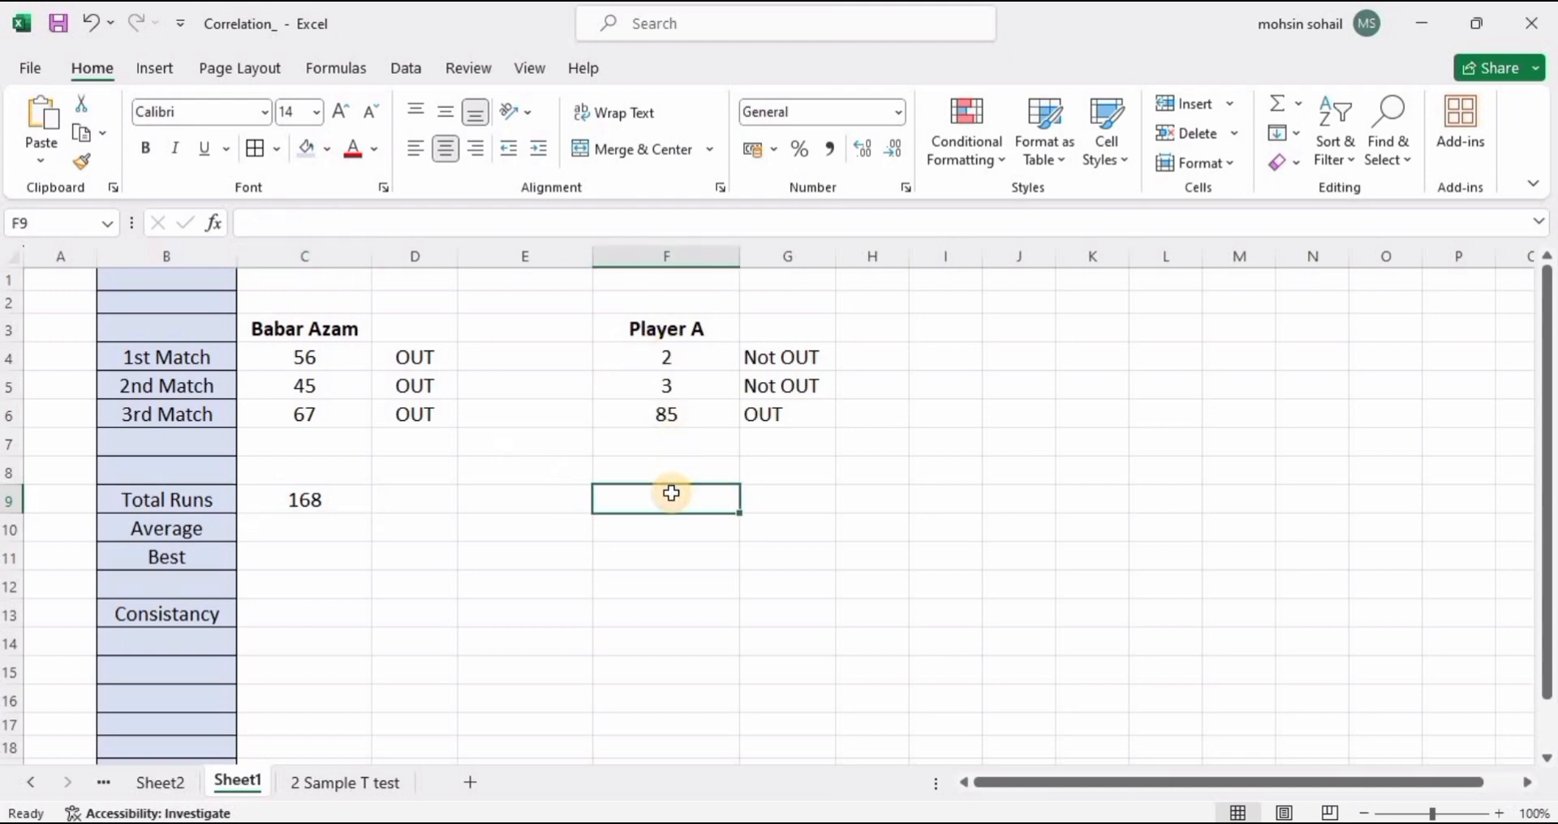
{"action": "type", "text": "=sum"}
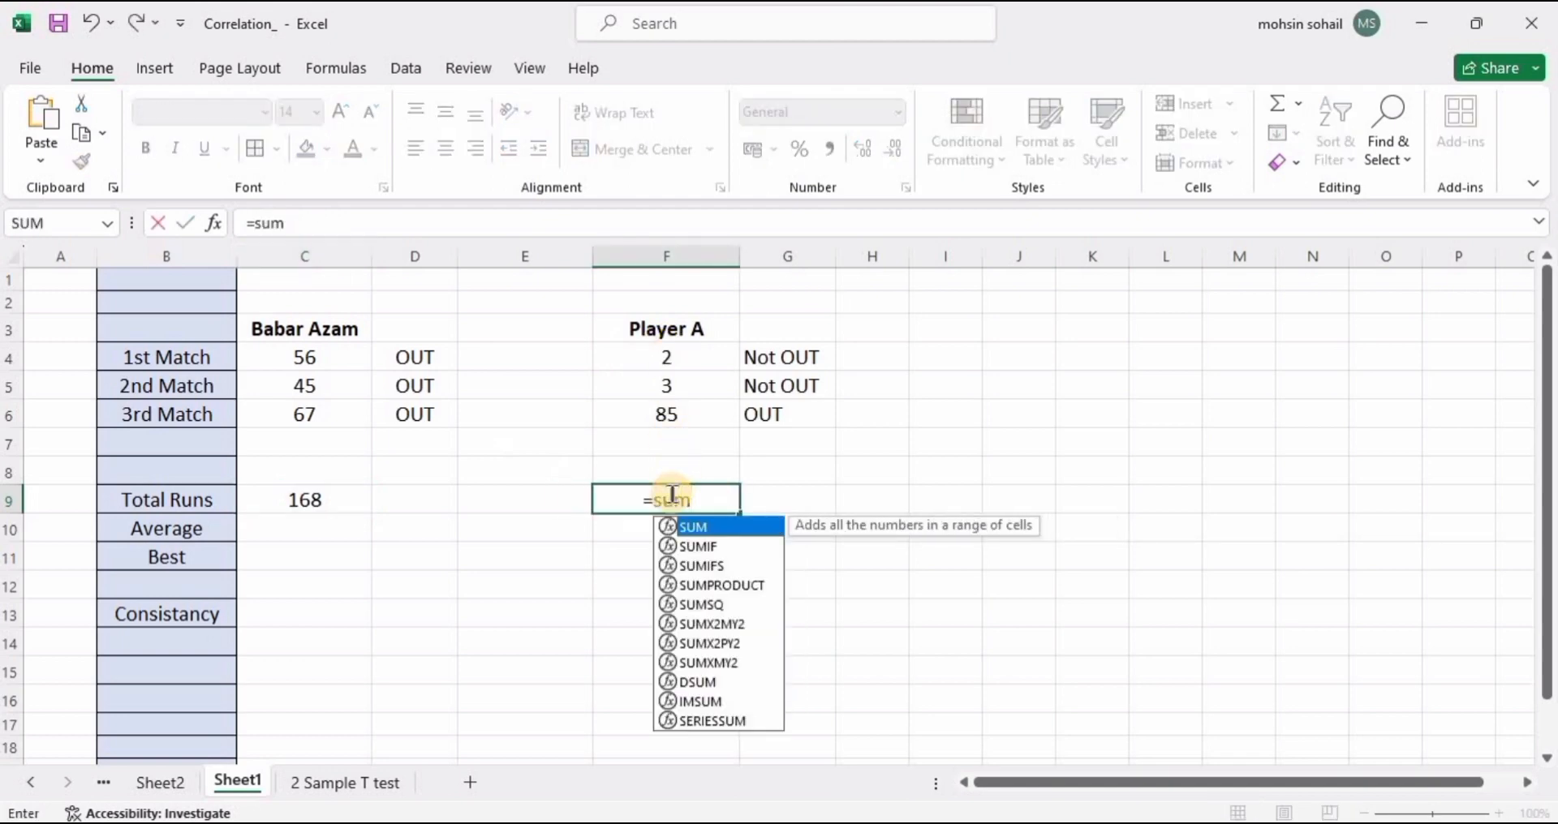
{"action": "key", "text": "Tab"}
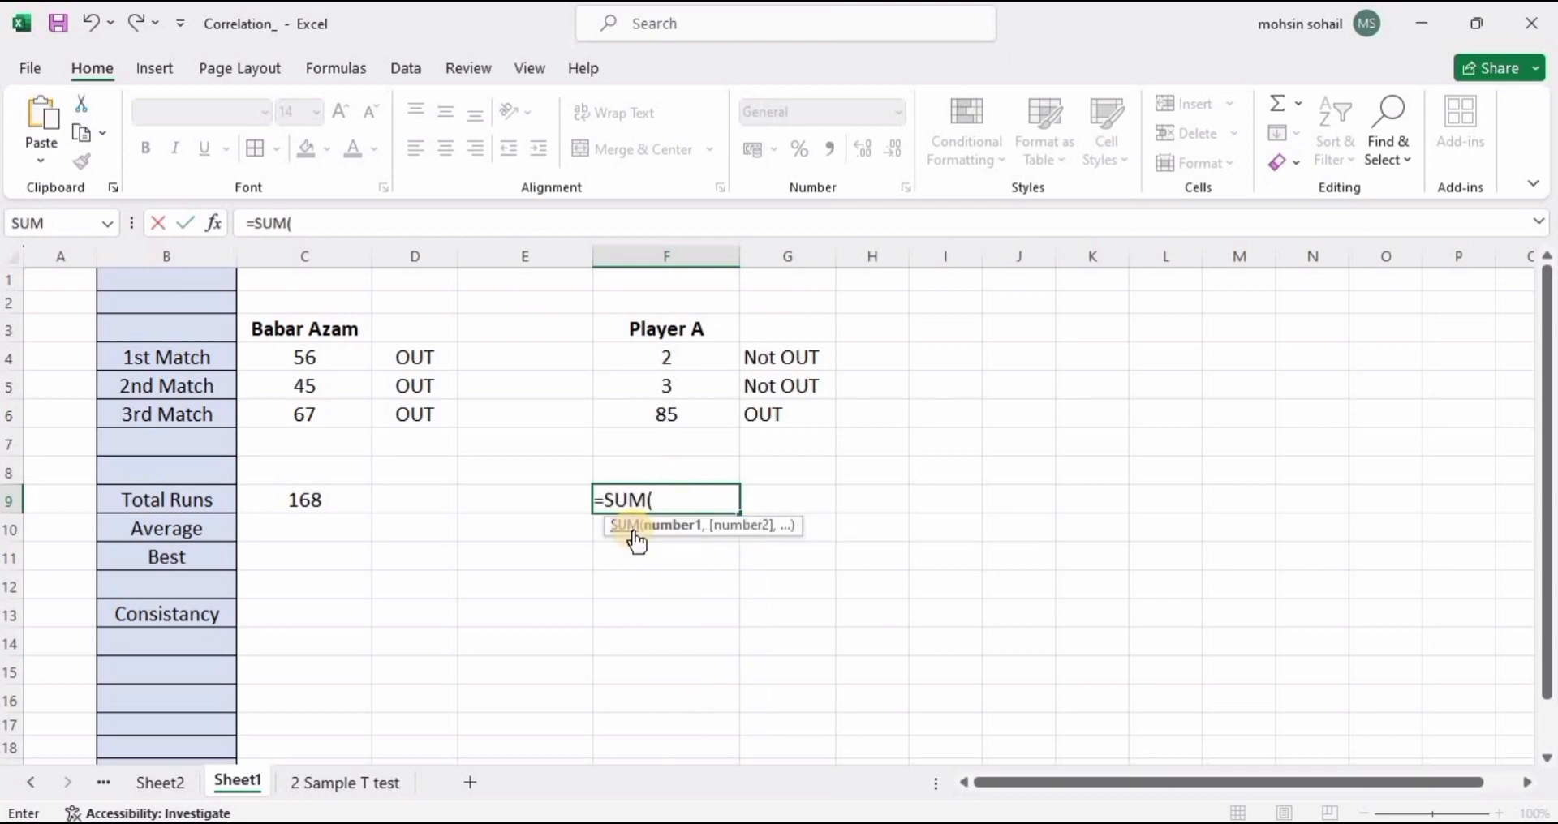
{"action": "left_click_drag", "start_coordinate": [692, 354], "coordinate": [690, 406]}
{"action": "type", "text": ")"}
{"action": "key", "text": "Return"}
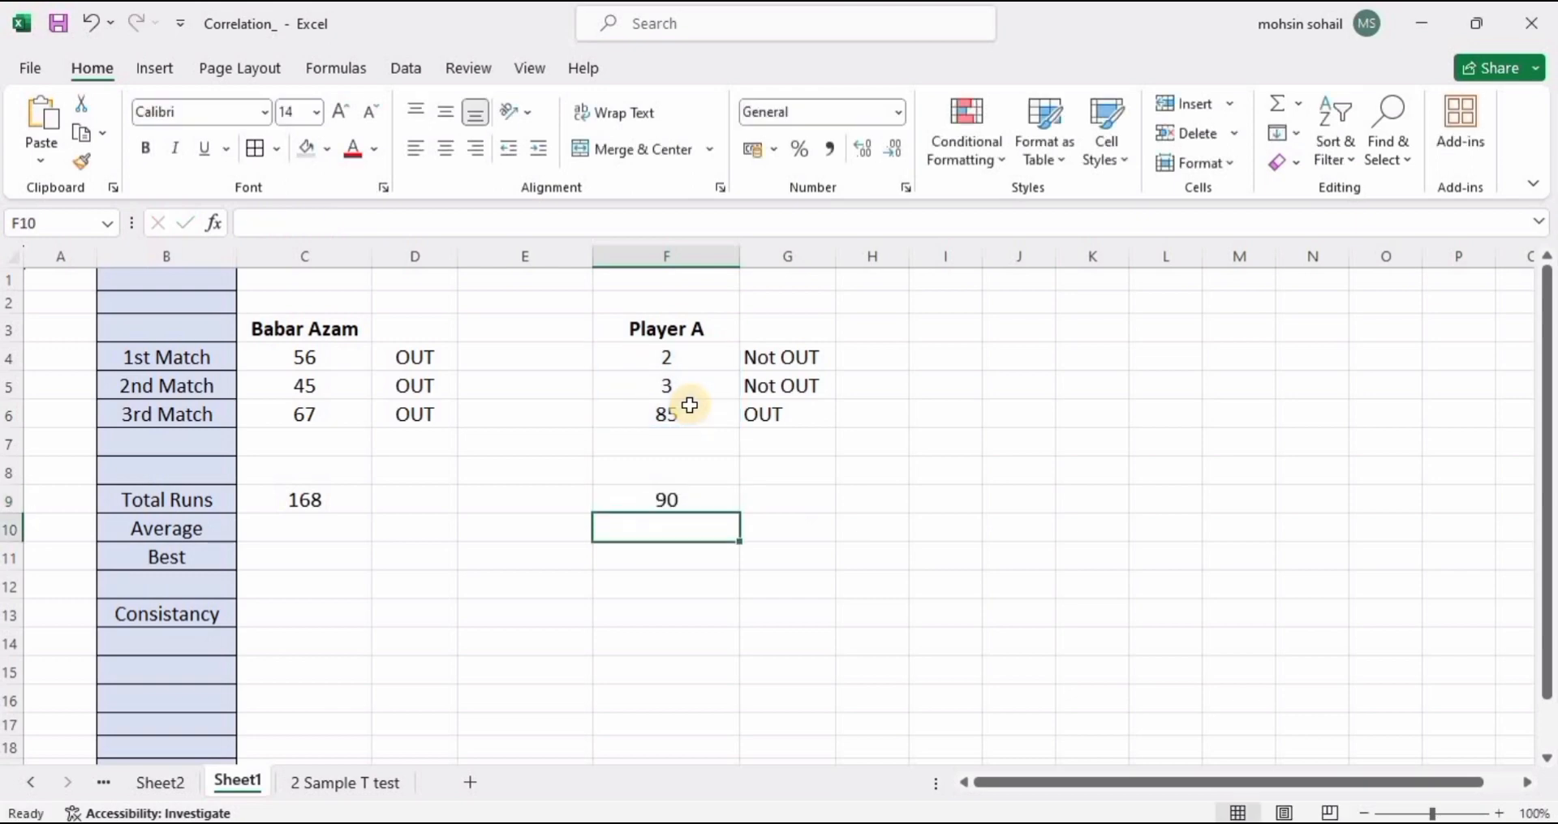
{"action": "left_click", "coordinate": [668, 501]}
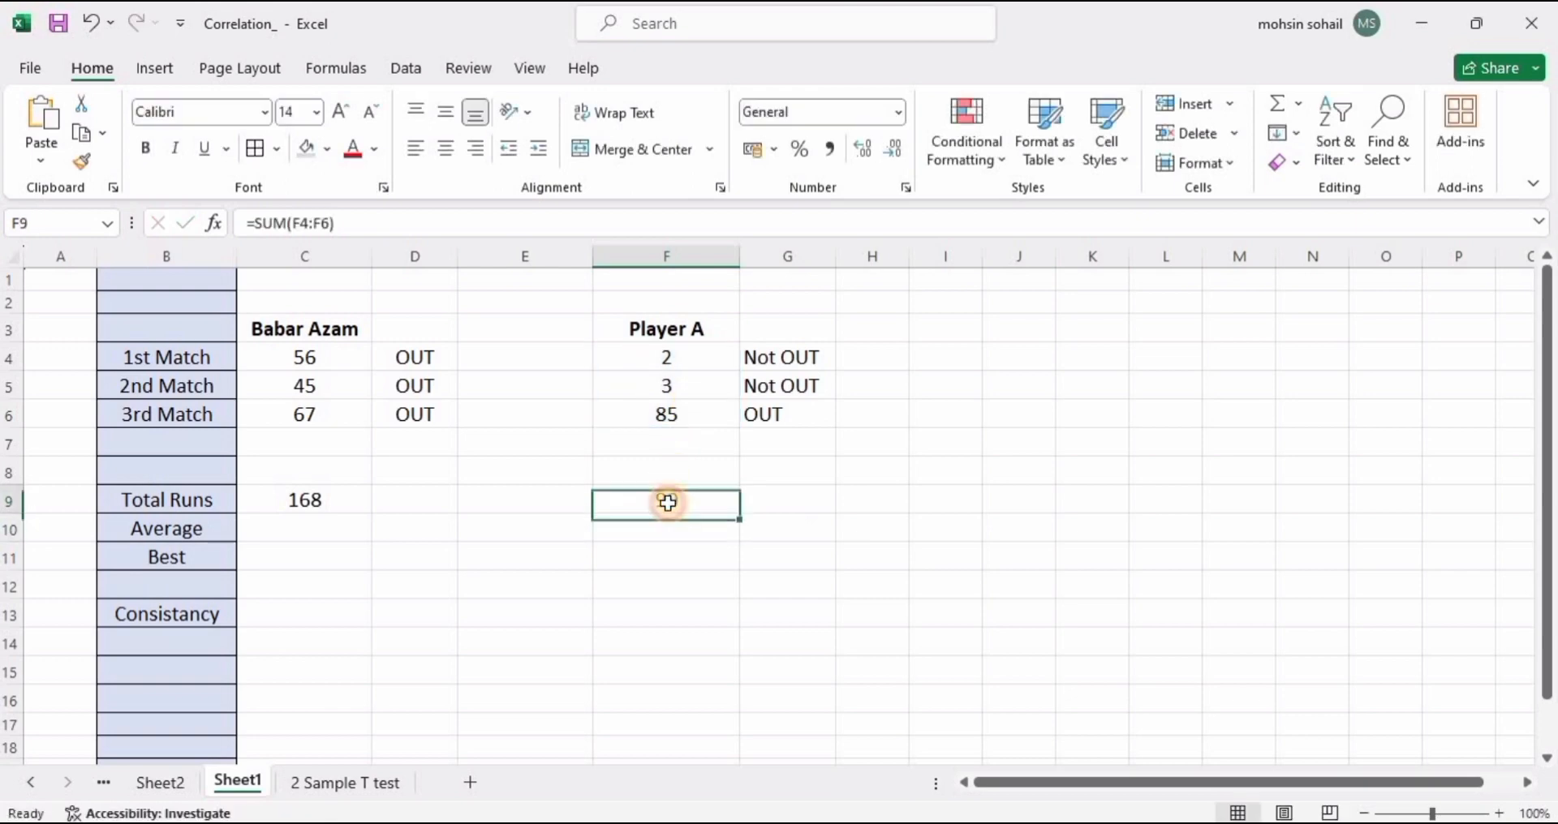
Step: Calculate Babar Azam's average score in C10 with the formula =AVERAGE(C4:C6)
{"action": "left_click", "coordinate": [316, 537]}
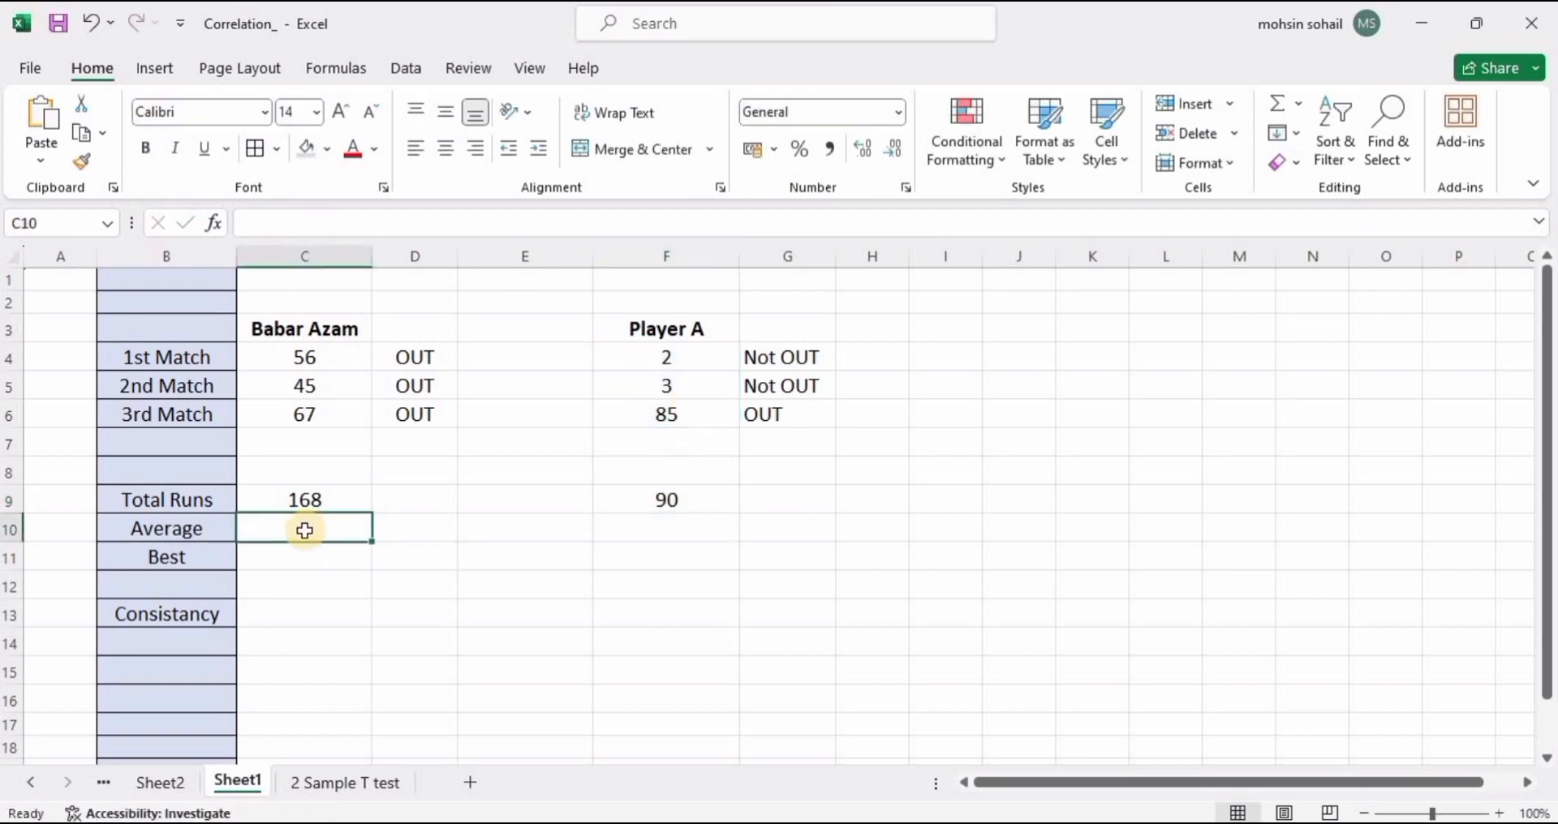
{"action": "type", "text": "="}
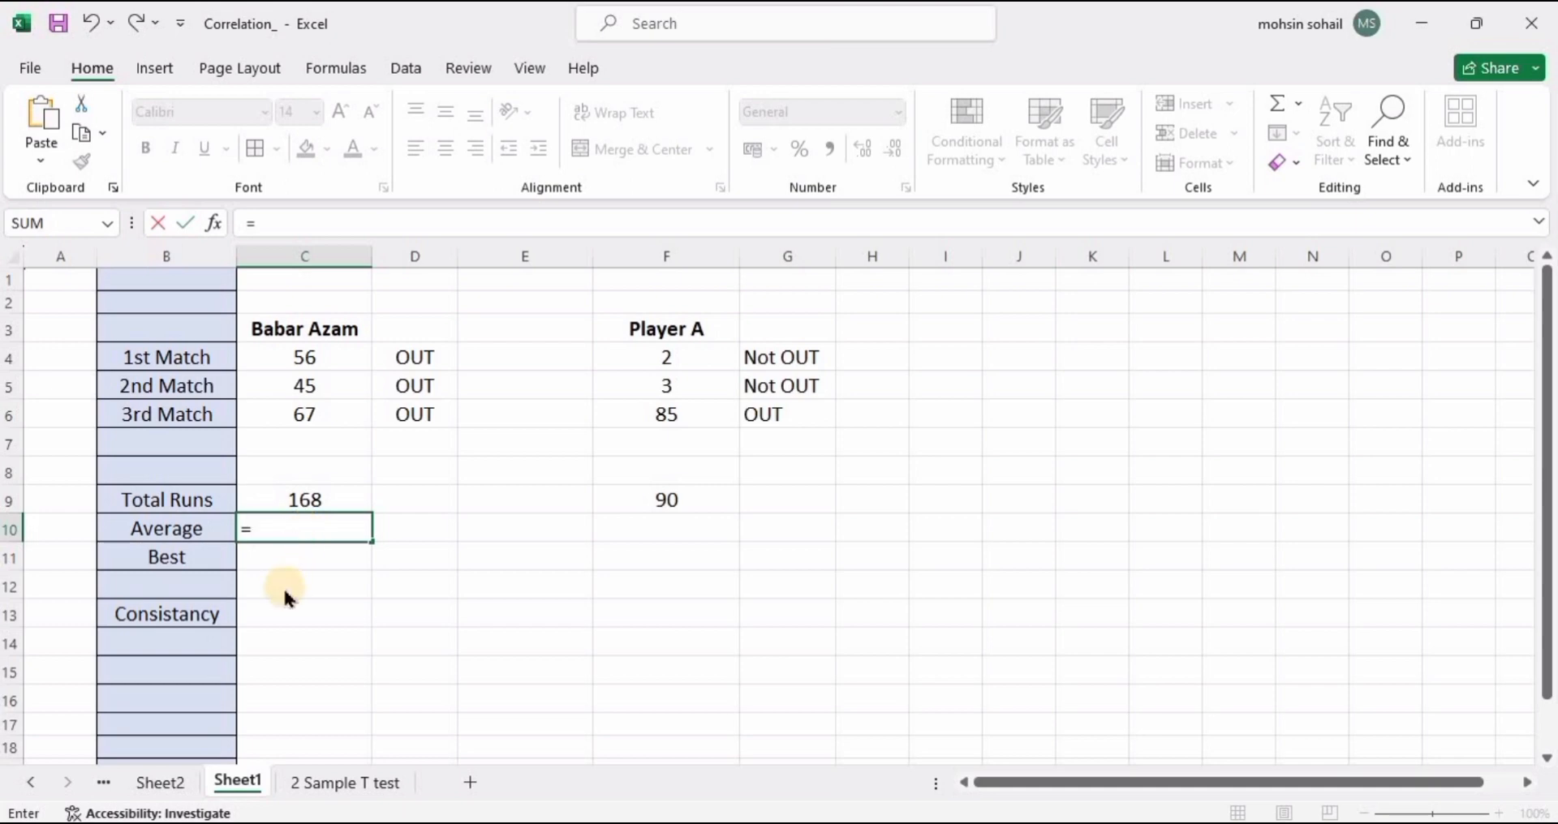
{"action": "type", "text": "aver"}
{"action": "key", "text": "Tab"}
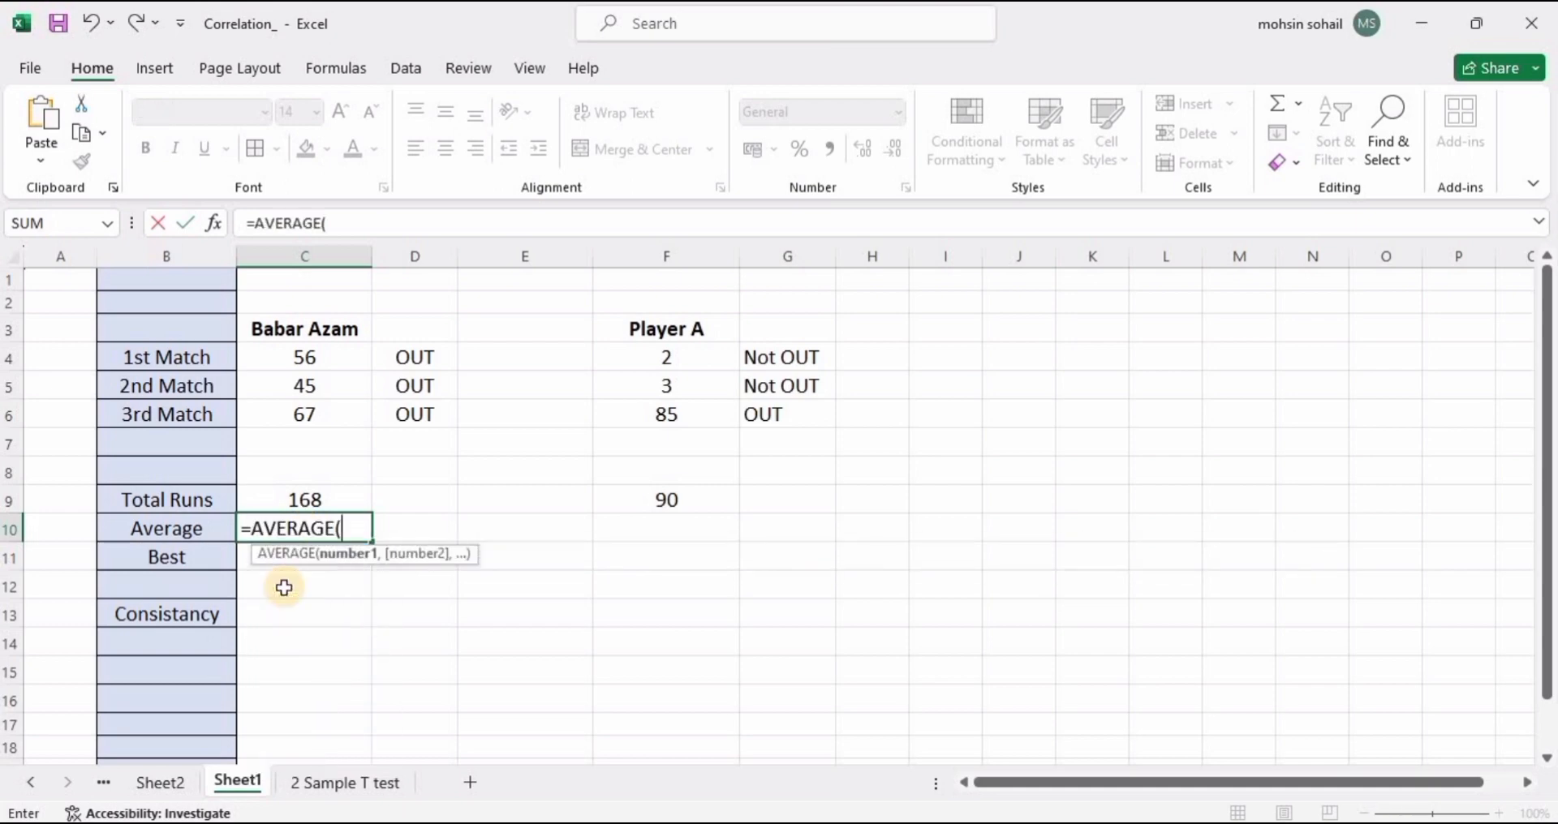
{"action": "left_click_drag", "start_coordinate": [335, 357], "coordinate": [329, 415]}
{"action": "type", "text": ")"}
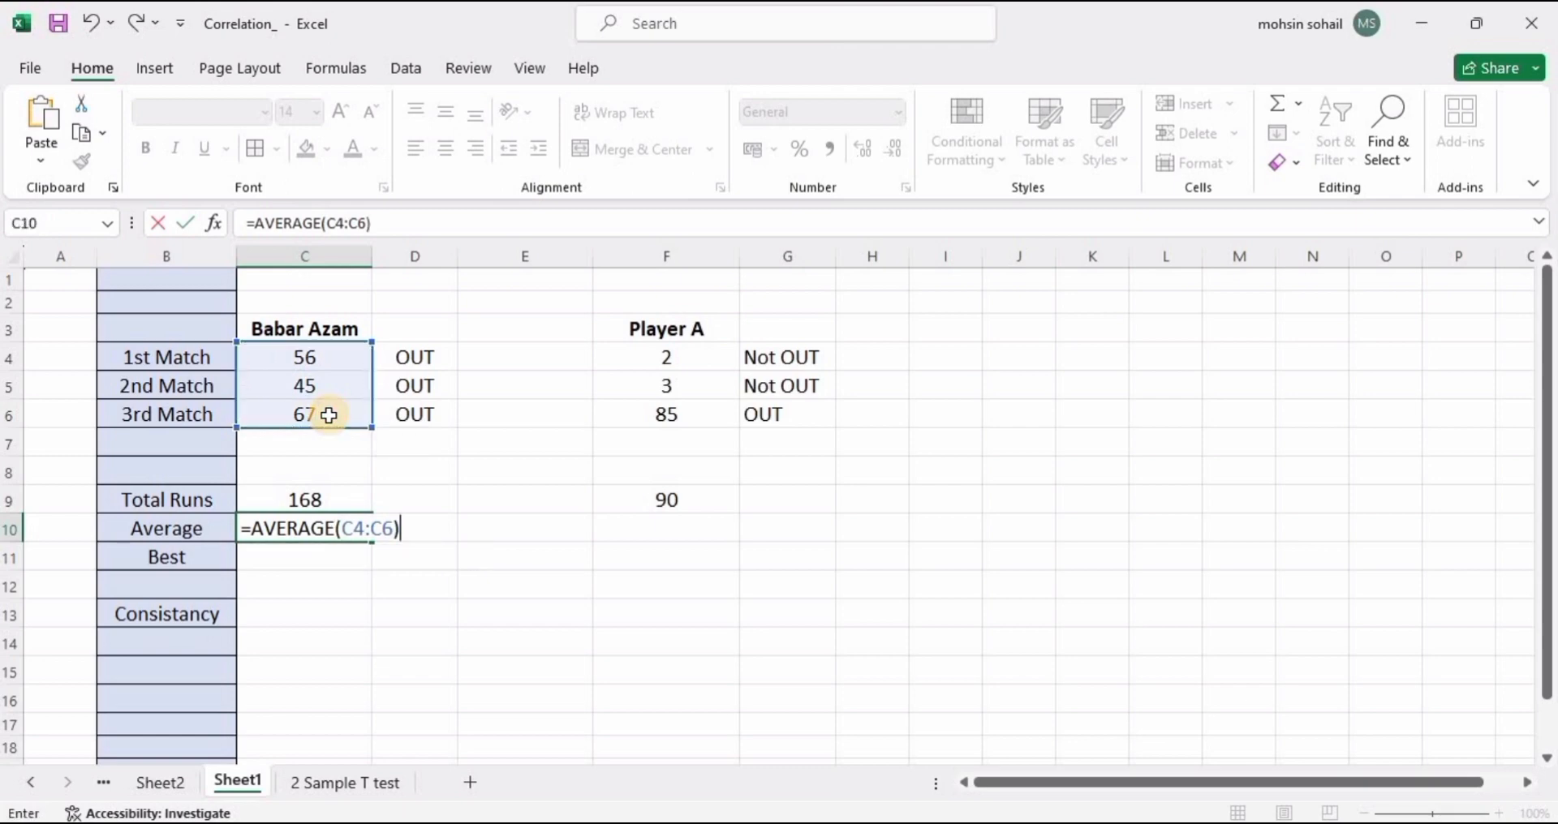
{"action": "key", "text": "Return"}
Step: Centre the contents of column C horizontally
{"action": "left_click", "coordinate": [339, 523]}
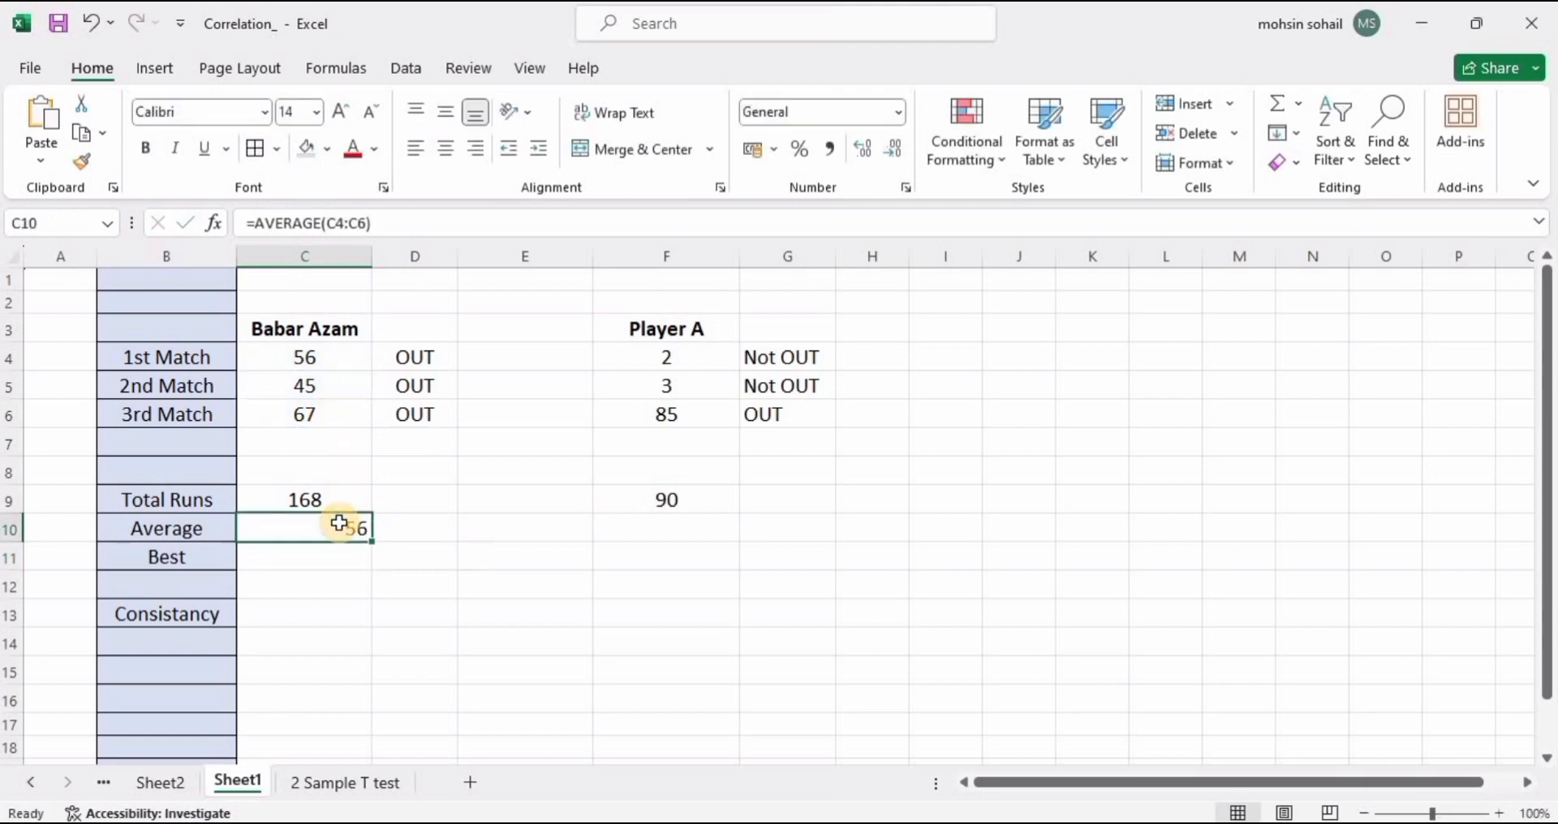
{"action": "left_click", "coordinate": [319, 257]}
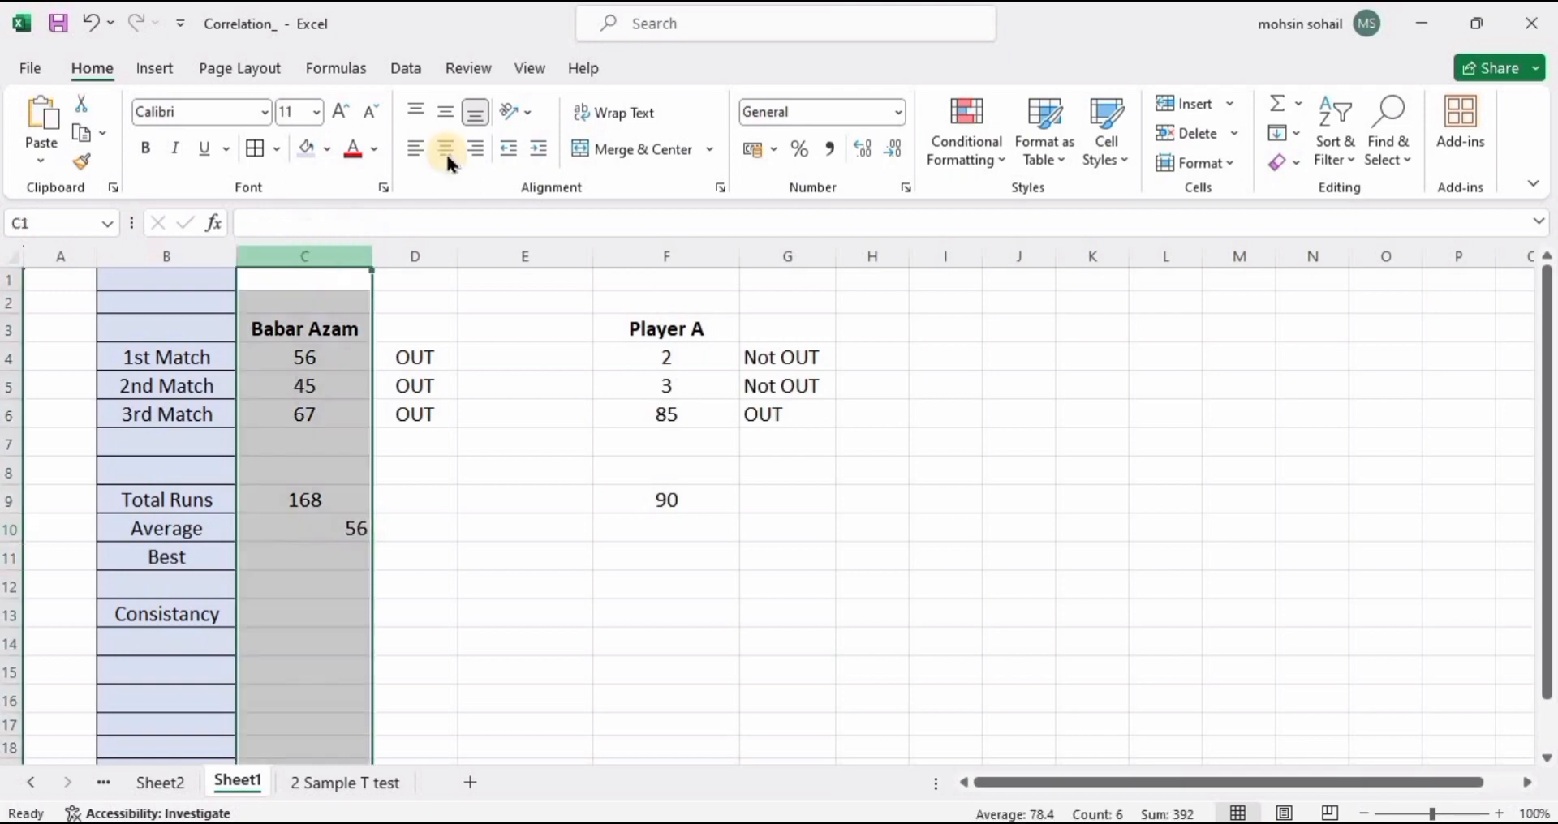
{"action": "left_click", "coordinate": [445, 163]}
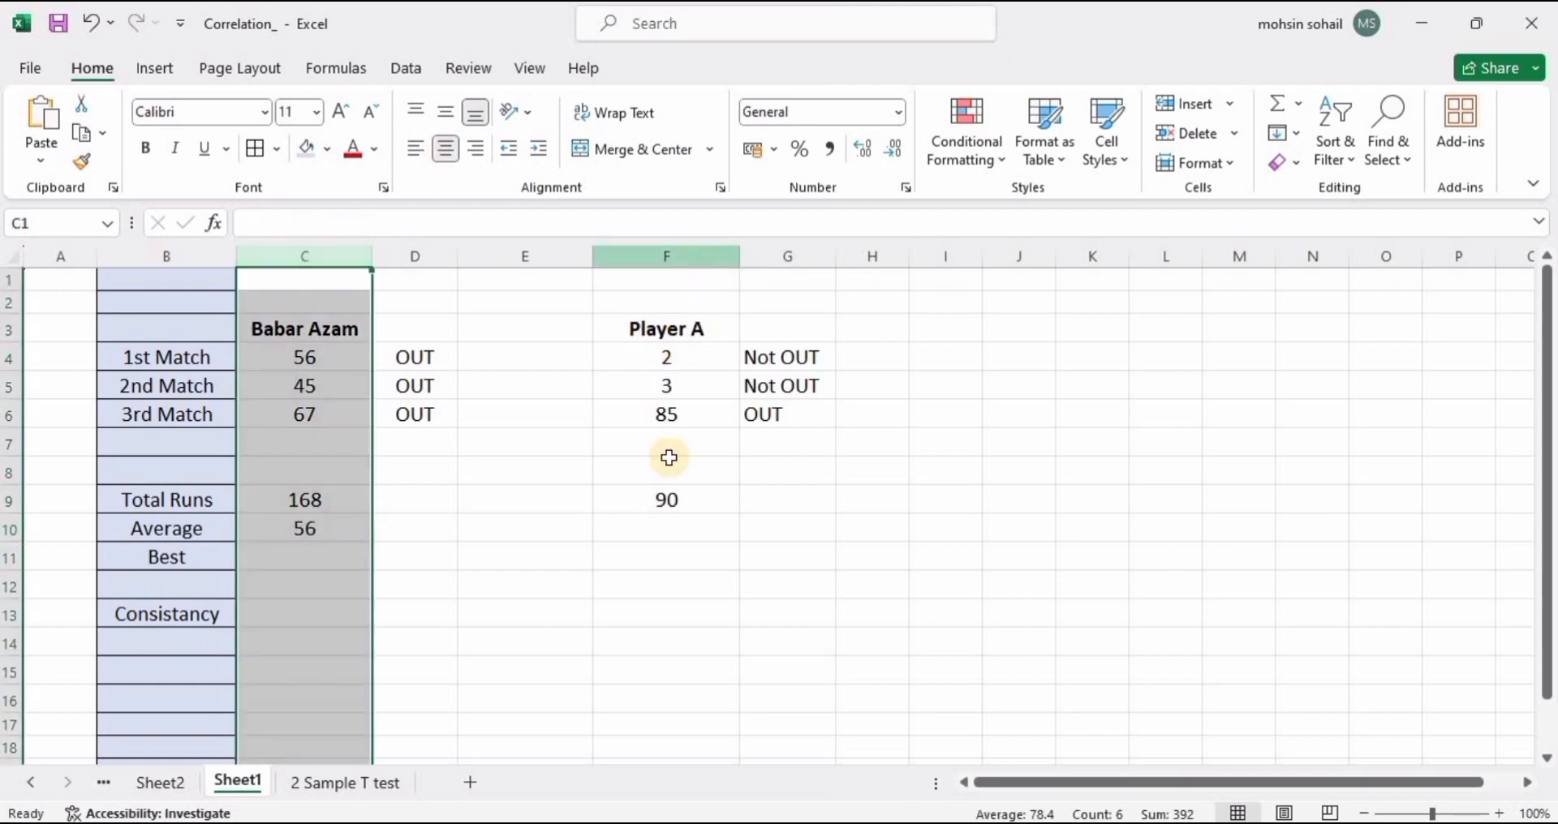
Step: Try calculating Player A's average in F10 with AVERAGE over the three match scores, and clear the cell
{"action": "left_click", "coordinate": [648, 537]}
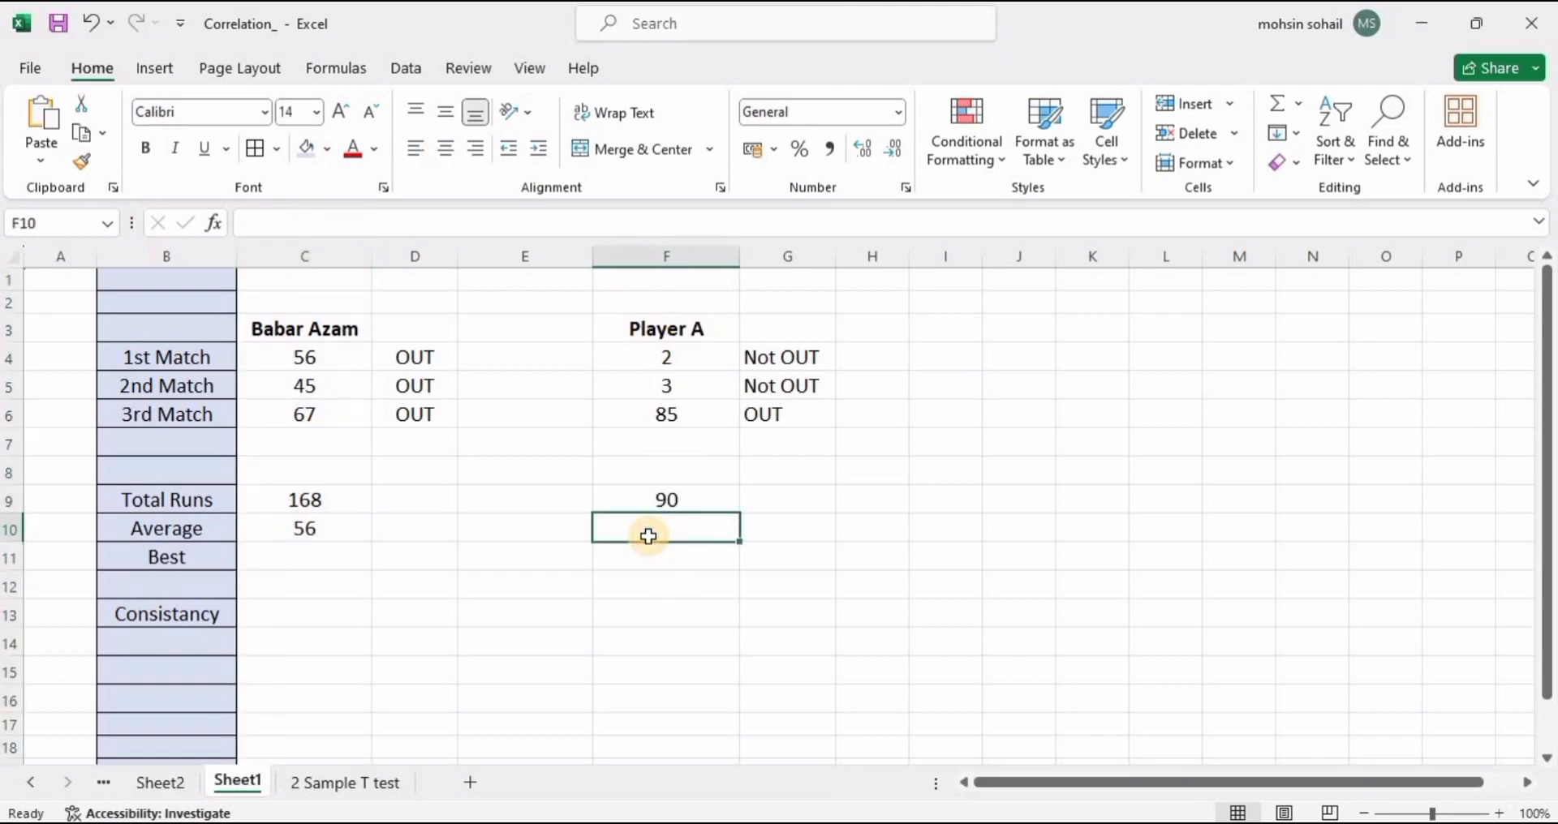
{"action": "type", "text": "=aver"}
{"action": "key", "text": "Tab"}
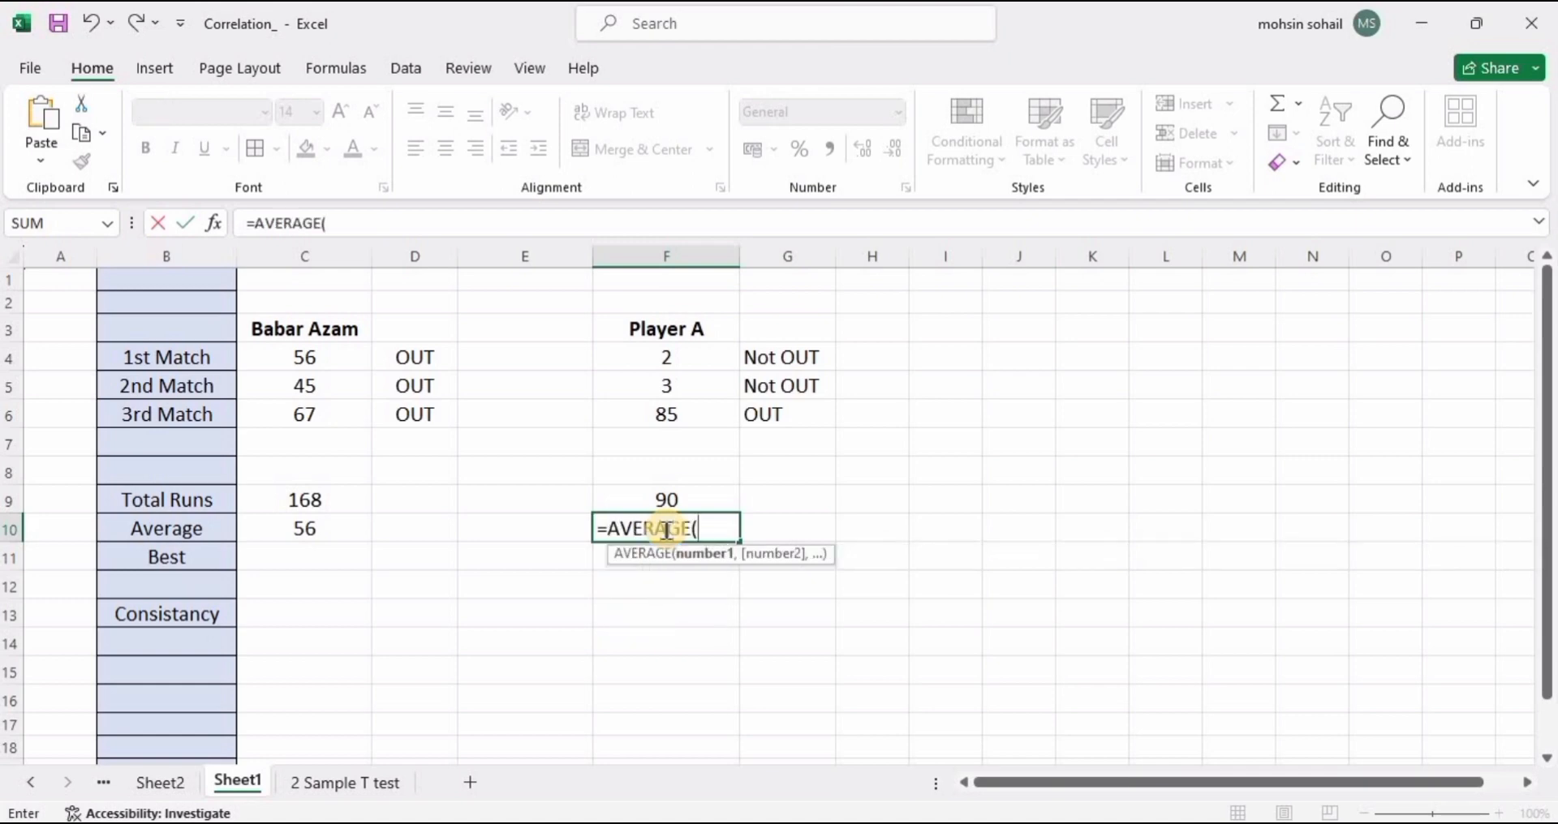
{"action": "left_click_drag", "start_coordinate": [689, 355], "coordinate": [686, 430]}
{"action": "type", "text": ")"}
{"action": "key", "text": "Return"}
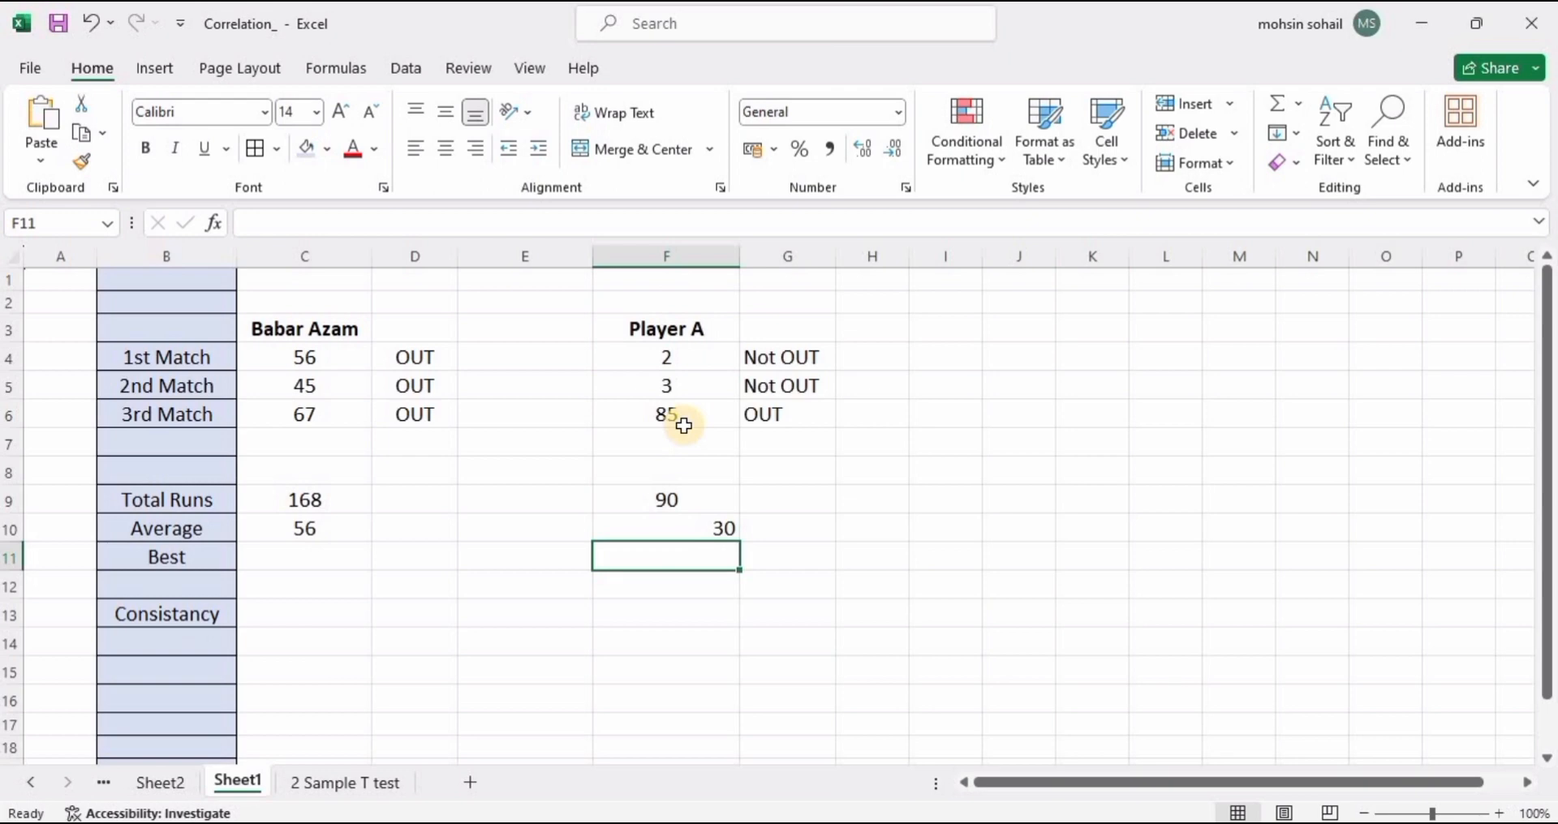
{"action": "left_click", "coordinate": [710, 532]}
{"action": "key", "text": "Delete"}
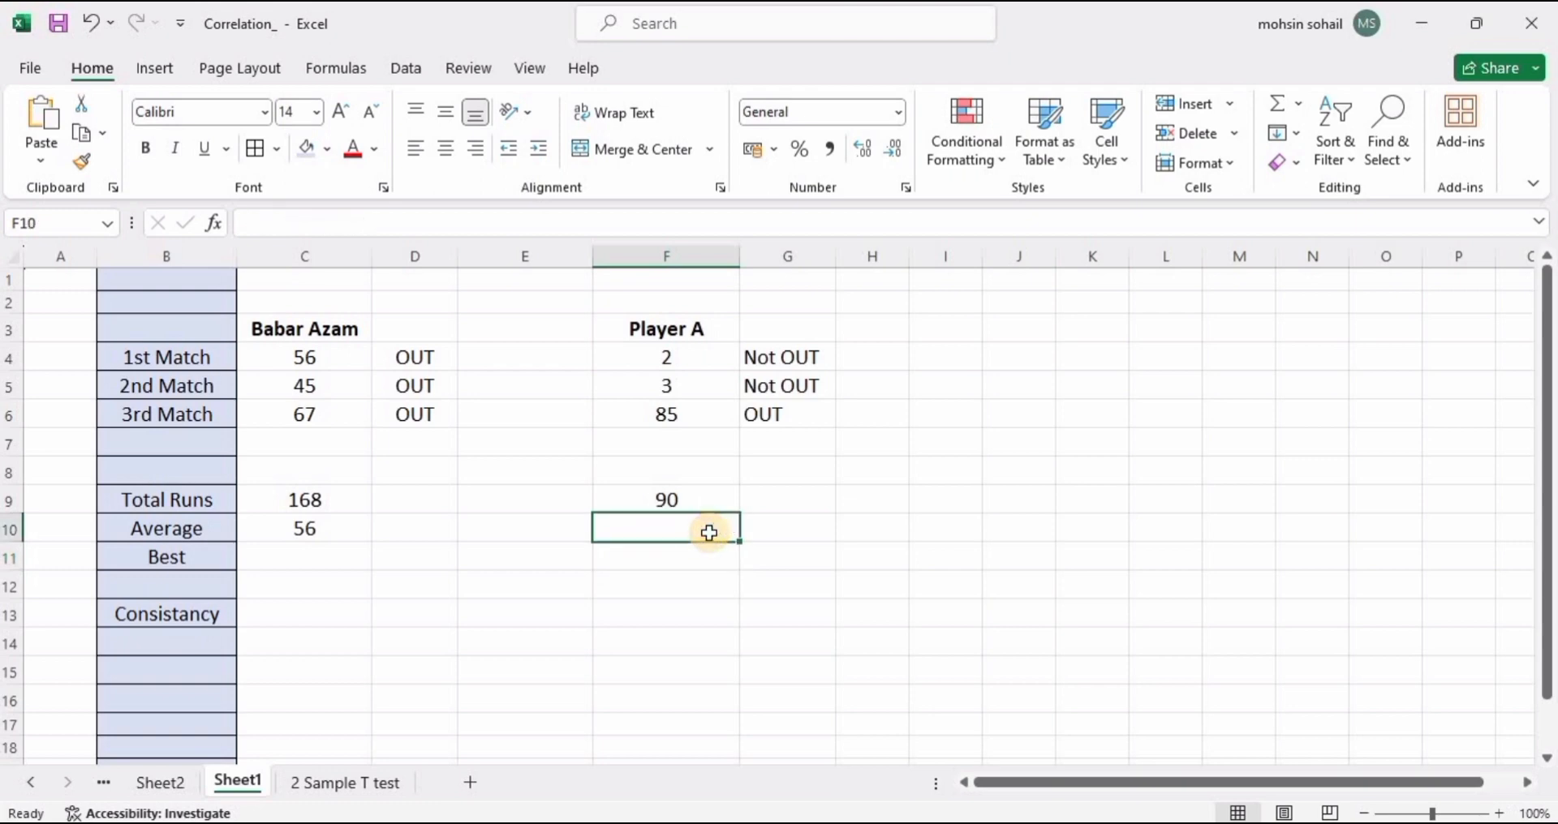
Step: Check which of Player A's innings were Not OUT, and enter 90 as the average in F10
{"action": "left_click", "coordinate": [683, 352]}
{"action": "left_click_drag", "start_coordinate": [689, 356], "coordinate": [704, 391]}
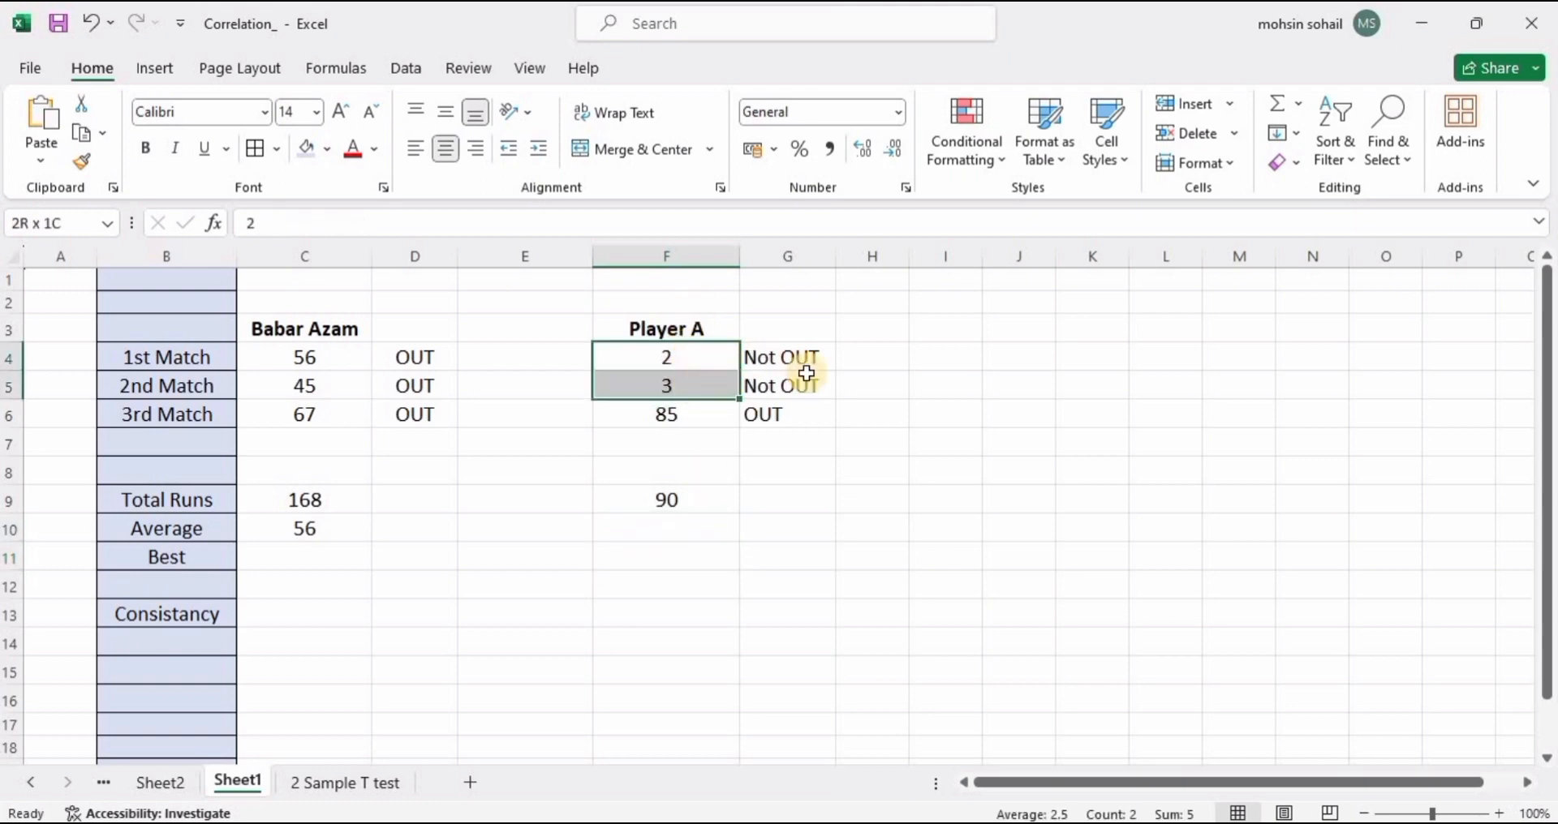
{"action": "left_click_drag", "start_coordinate": [806, 373], "coordinate": [809, 375]}
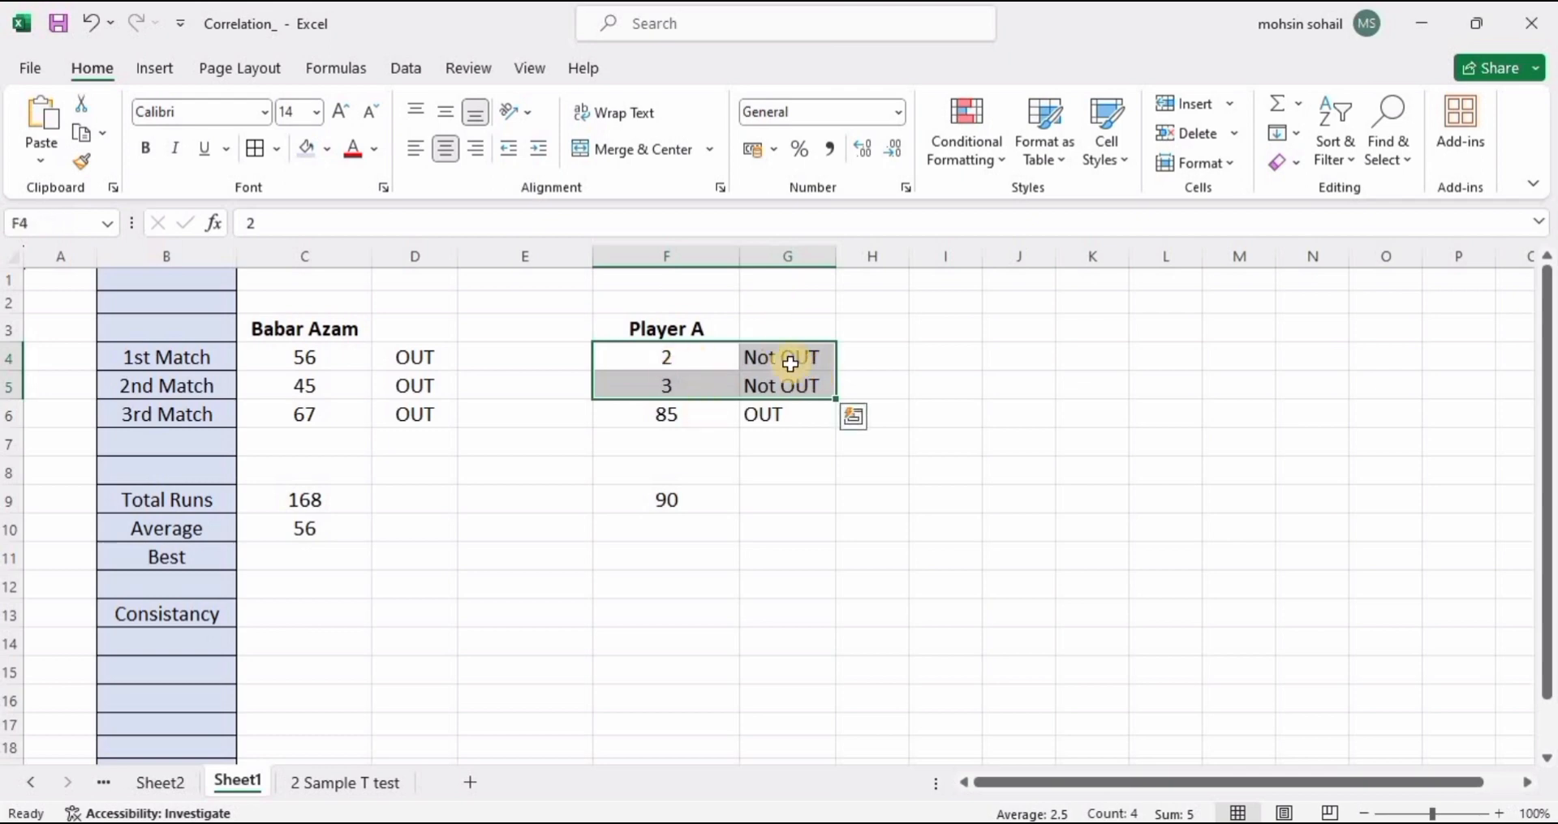
{"action": "left_click", "coordinate": [676, 415]}
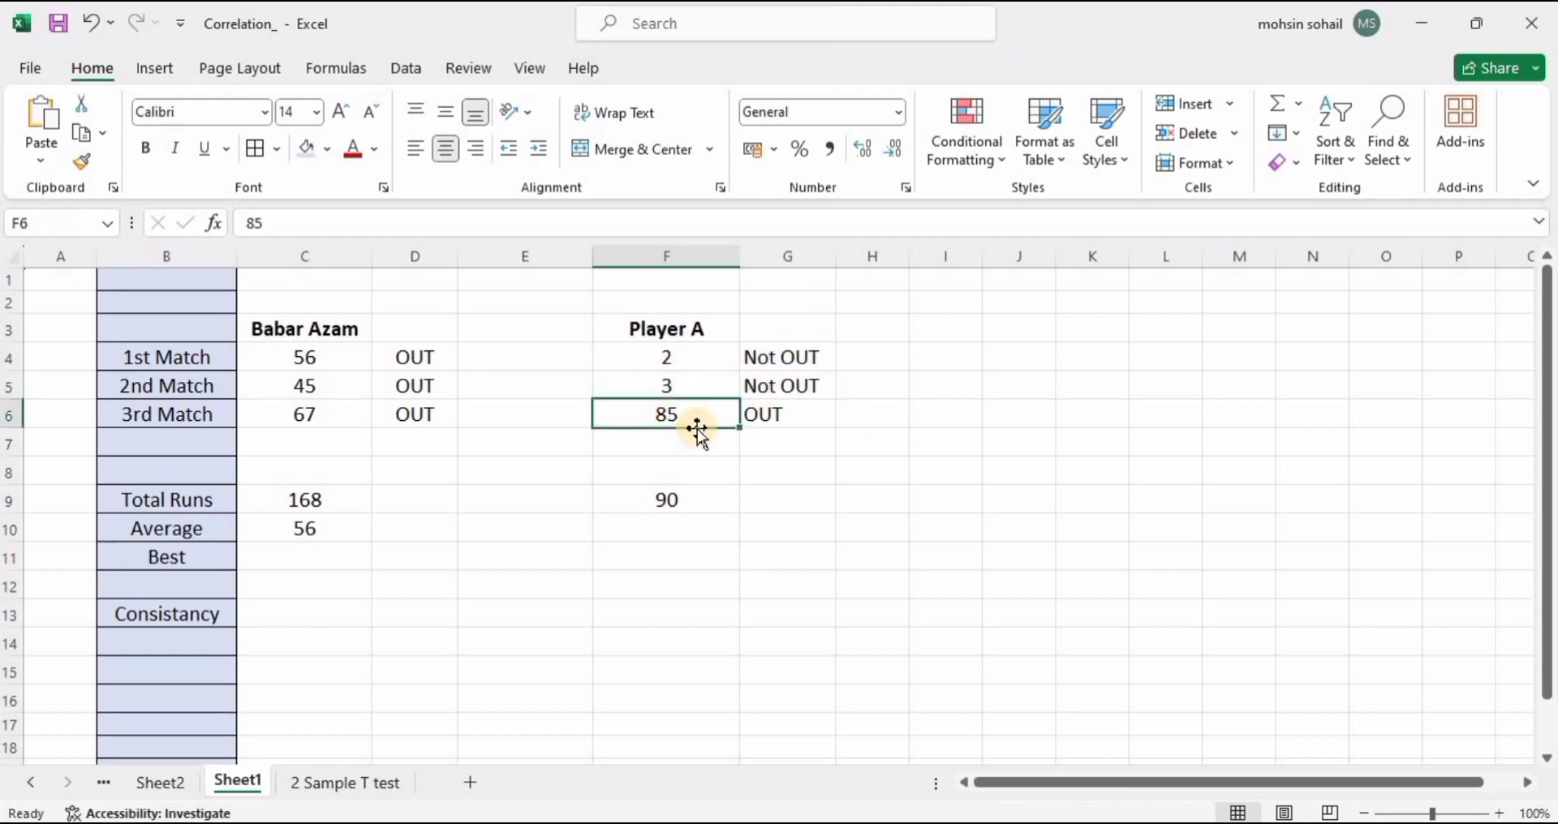
{"action": "left_click", "coordinate": [656, 533]}
{"action": "type", "text": "90"}
{"action": "left_click", "coordinate": [842, 585]}
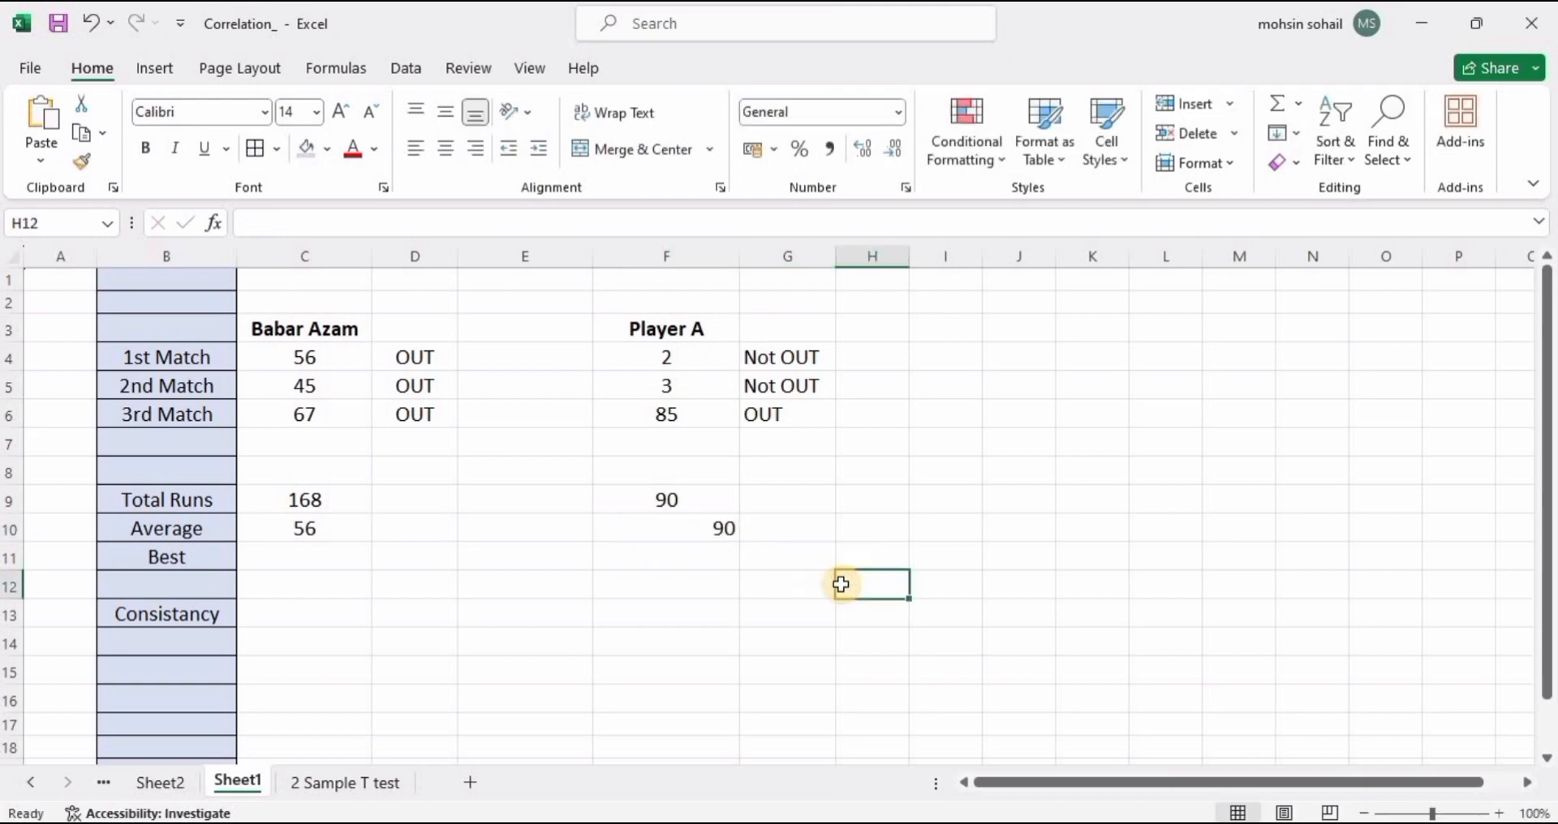
Step: Centre the contents of column F horizontally and select the Average row from B10 to F10
{"action": "left_click", "coordinate": [665, 255]}
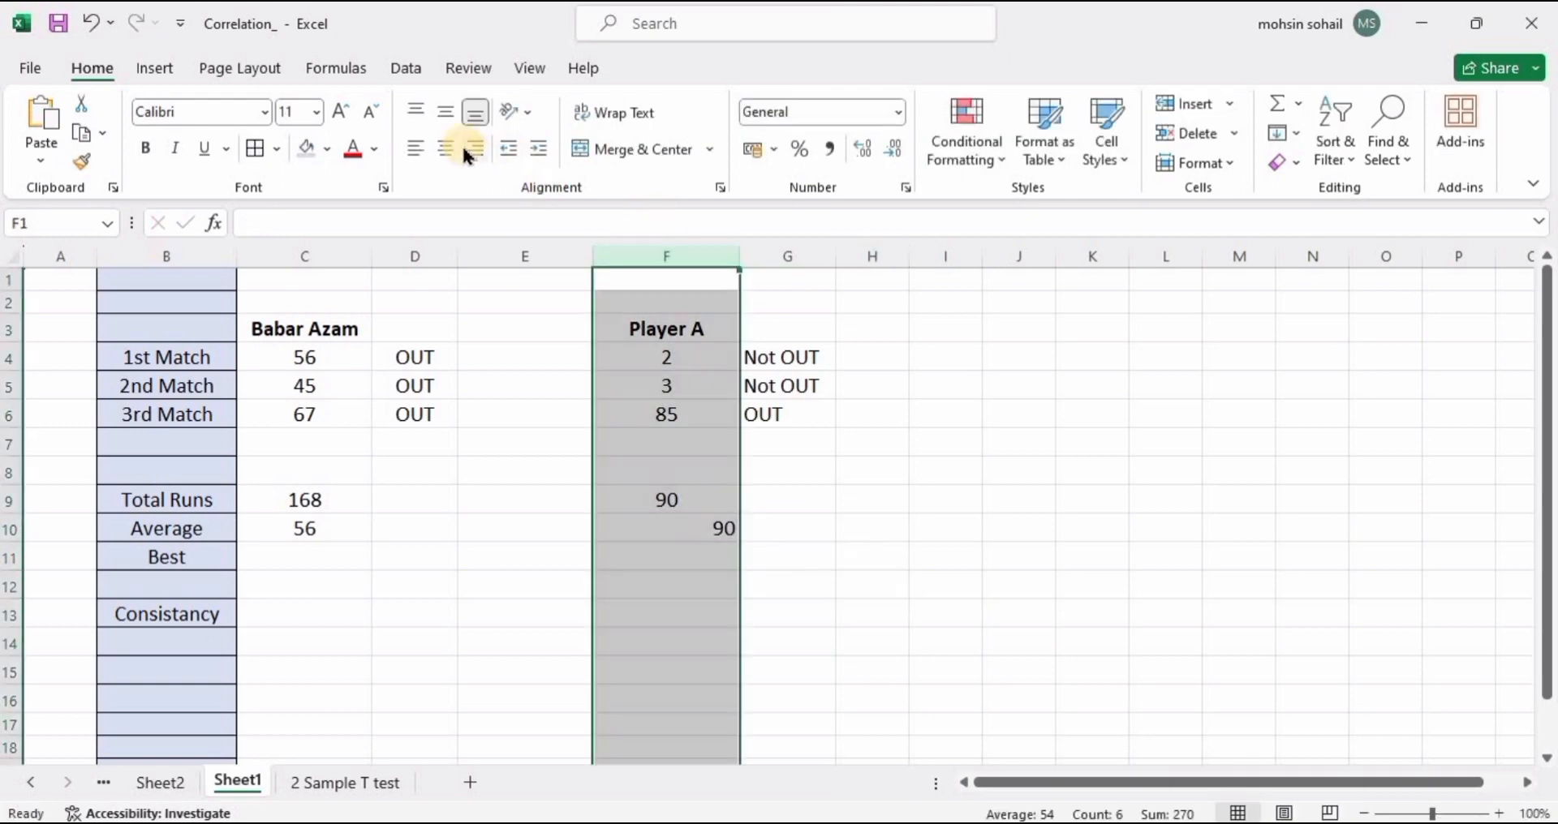
{"action": "left_click", "coordinate": [446, 149]}
{"action": "left_click", "coordinate": [1031, 610]}
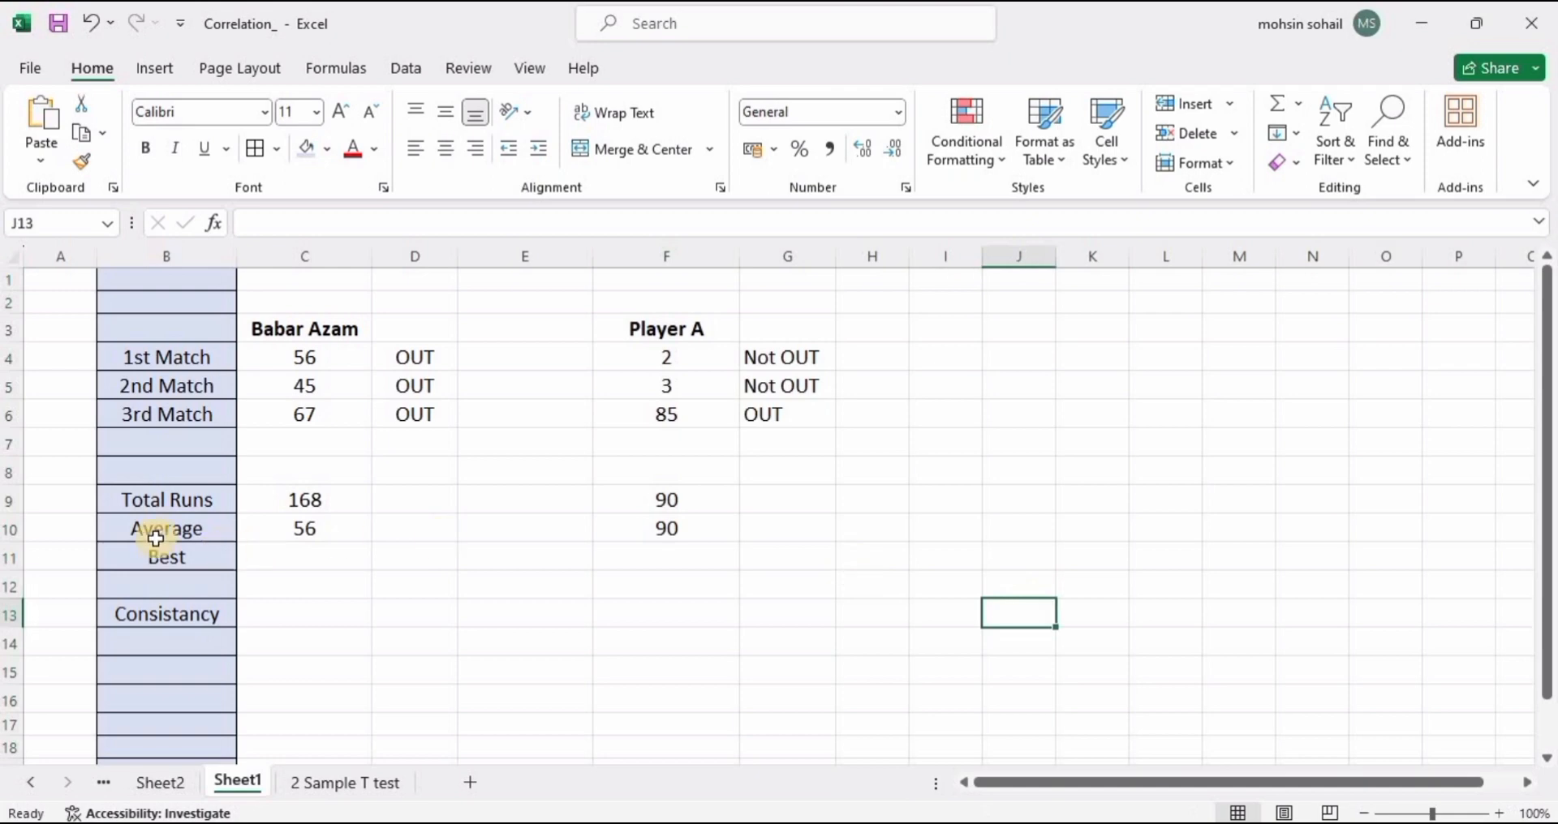
{"action": "left_click_drag", "start_coordinate": [125, 529], "coordinate": [703, 535]}
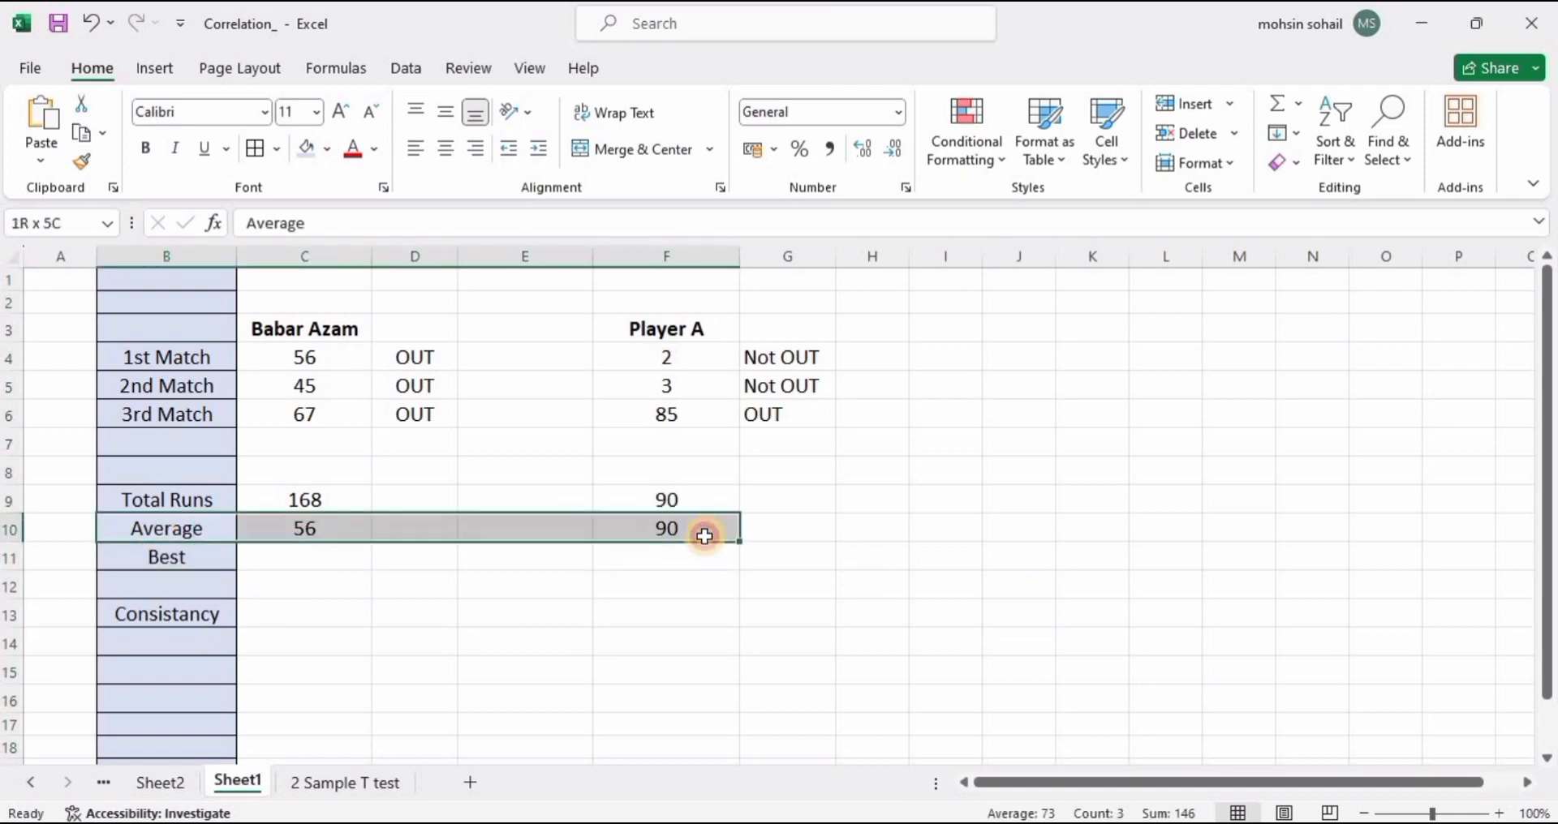
Step: Fill the Average row from B10 to F10 with a lighter gold and add borders around all its cells
{"action": "left_click", "coordinate": [325, 154]}
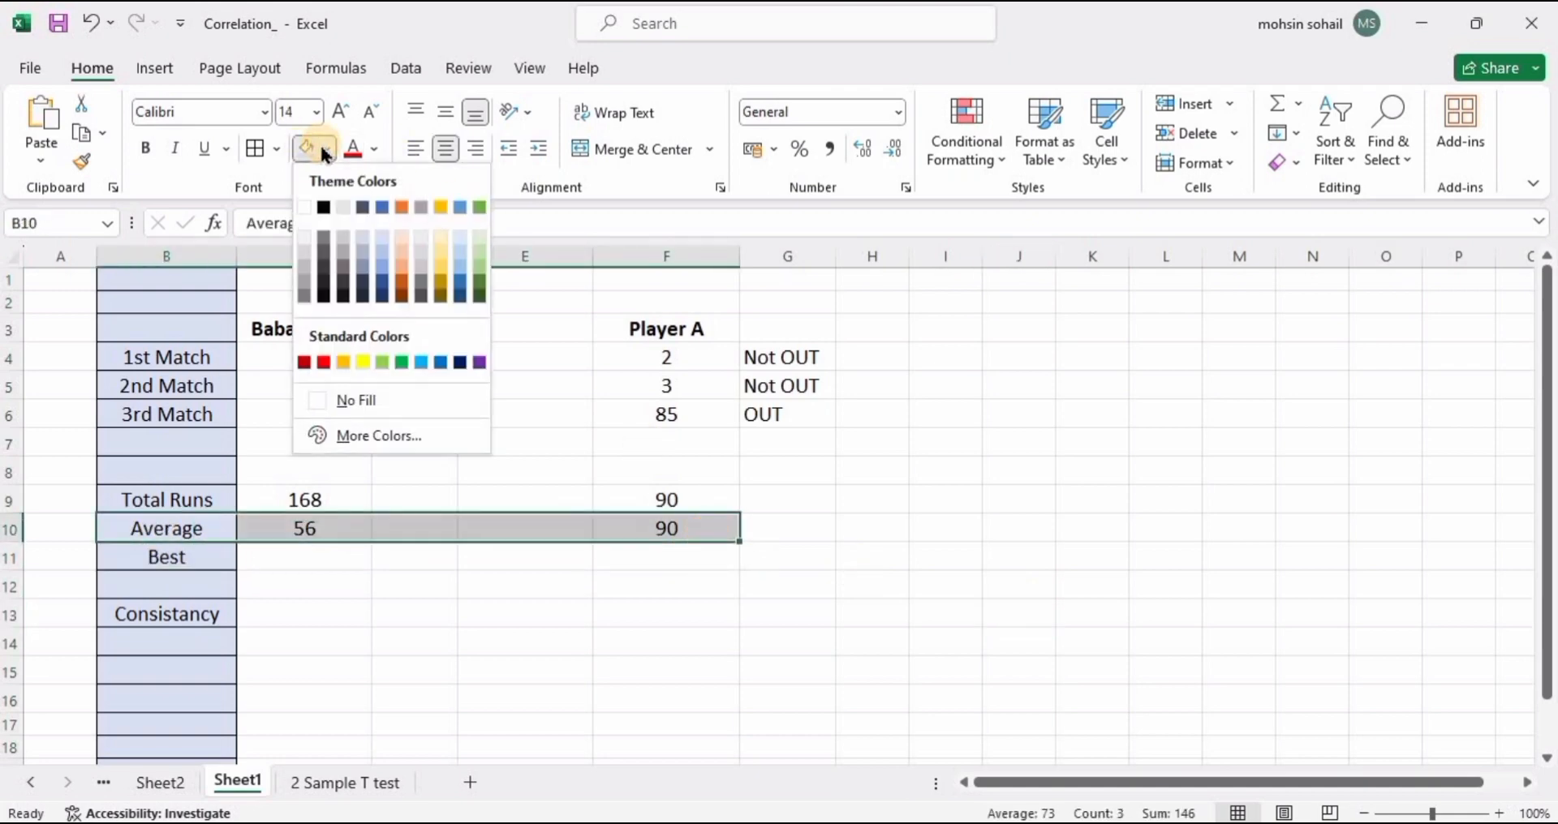
{"action": "left_click", "coordinate": [436, 266]}
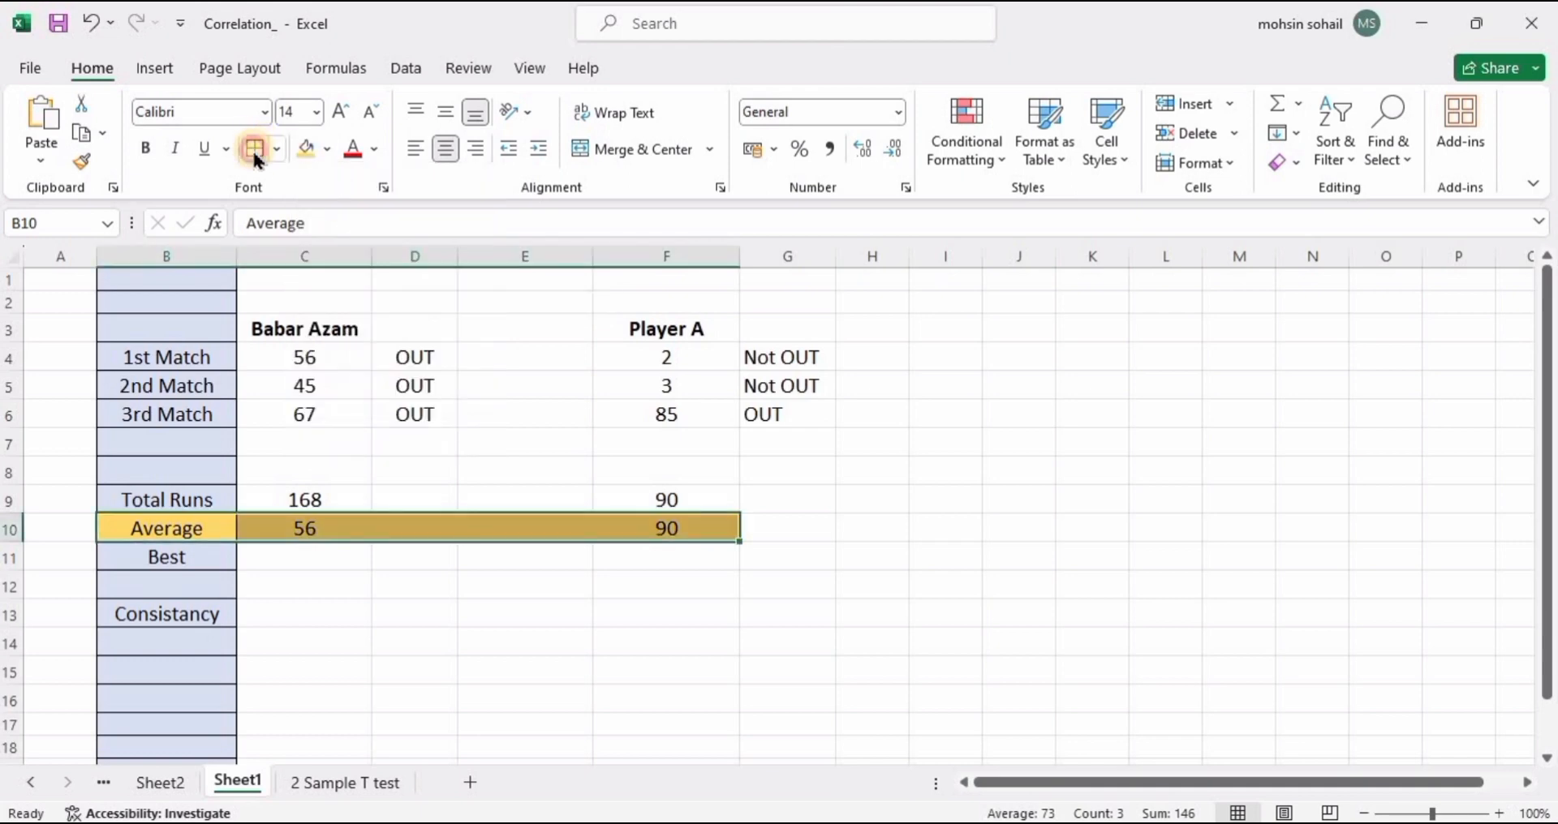
{"action": "left_click", "coordinate": [253, 149]}
{"action": "left_click", "coordinate": [1091, 555]}
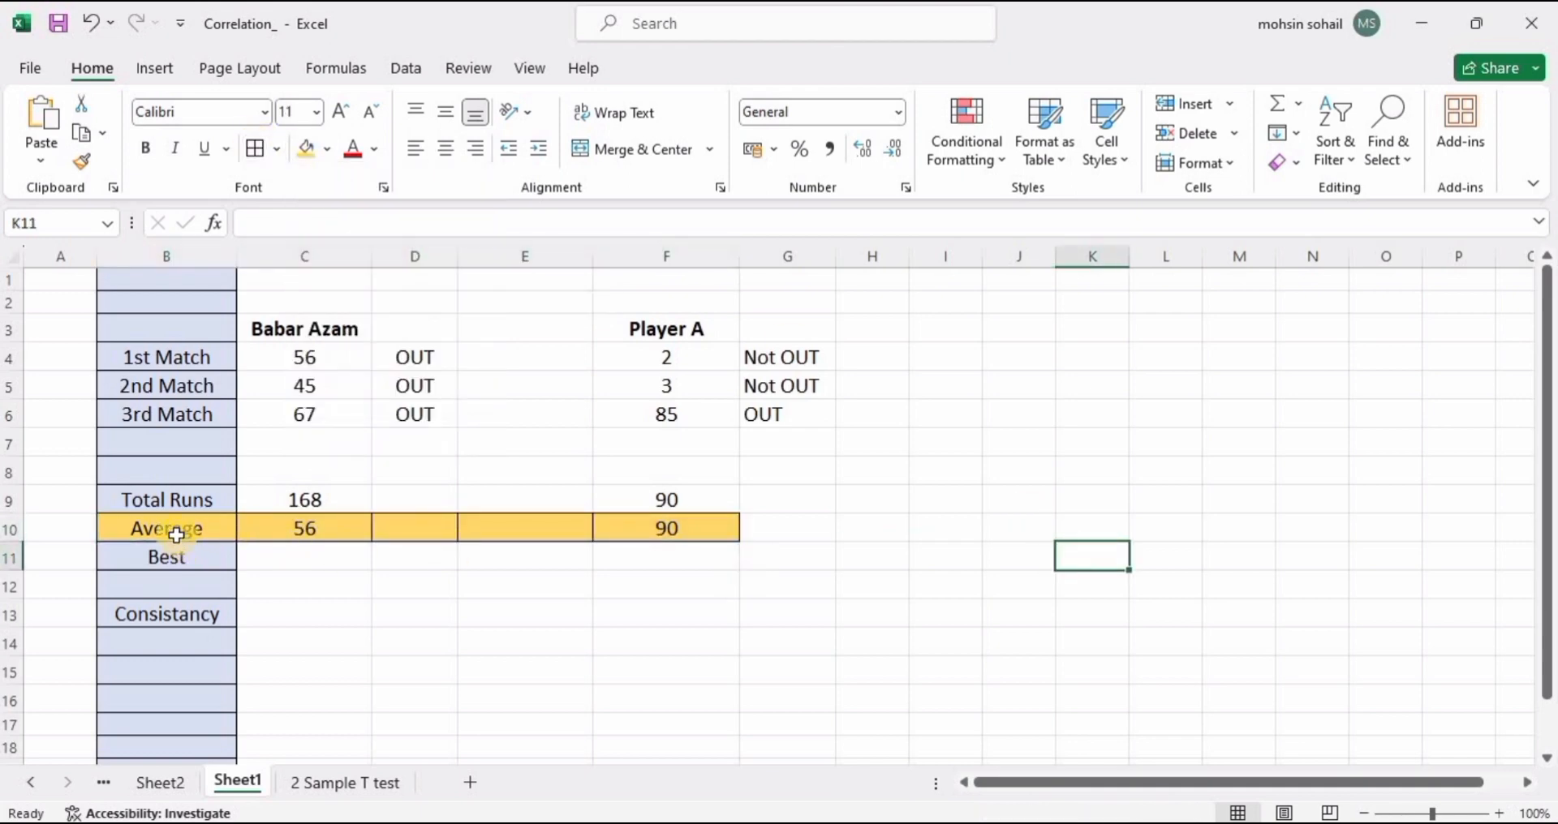
{"action": "left_click_drag", "start_coordinate": [185, 533], "coordinate": [739, 520]}
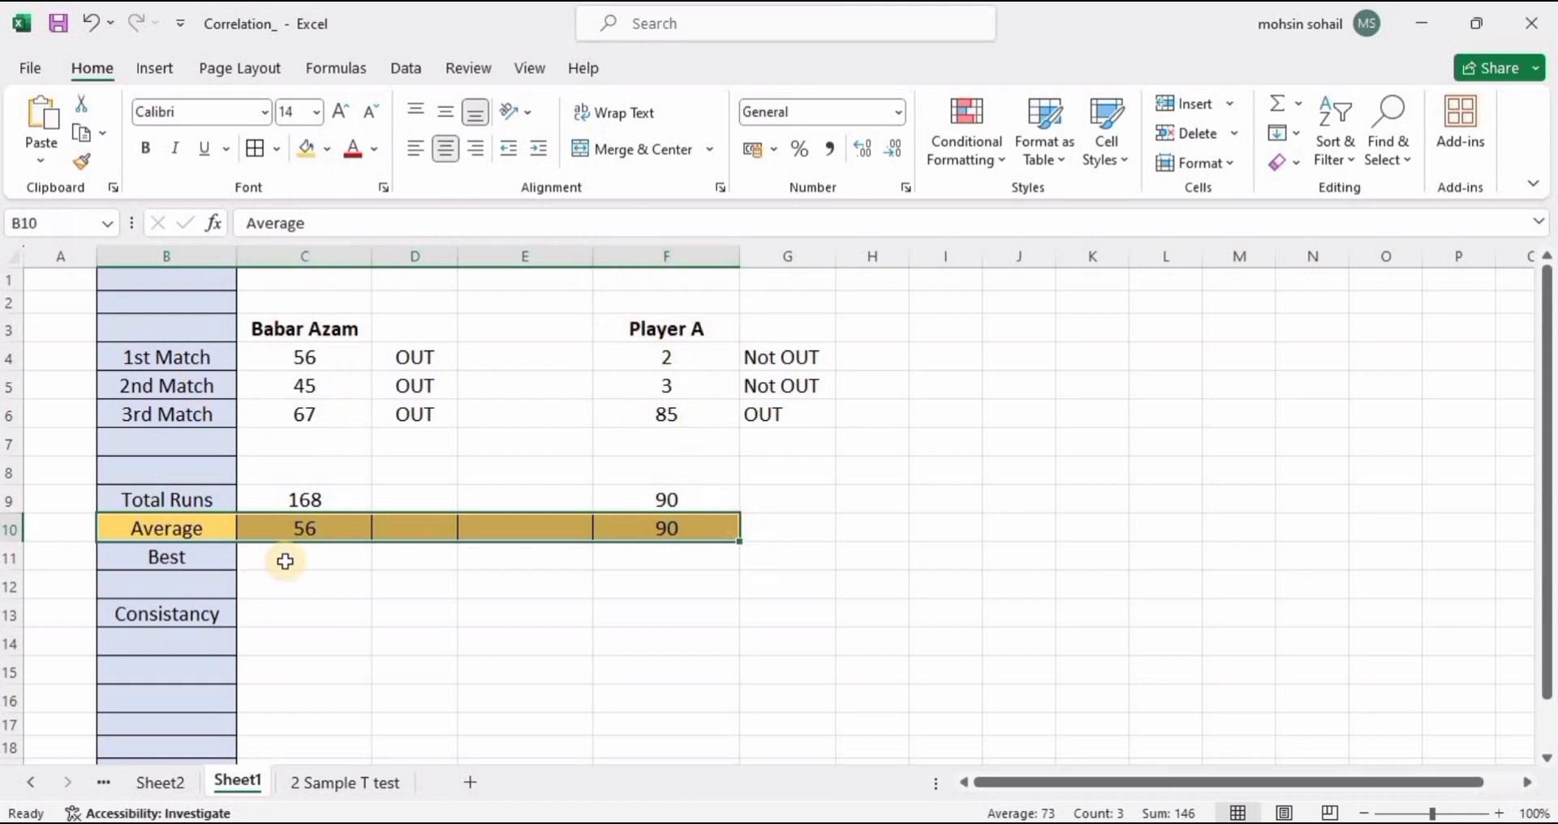
Step: Calculate Babar Azam's best score in C11 with MAX over the three match scores in C4:C6
{"action": "left_click", "coordinate": [285, 561]}
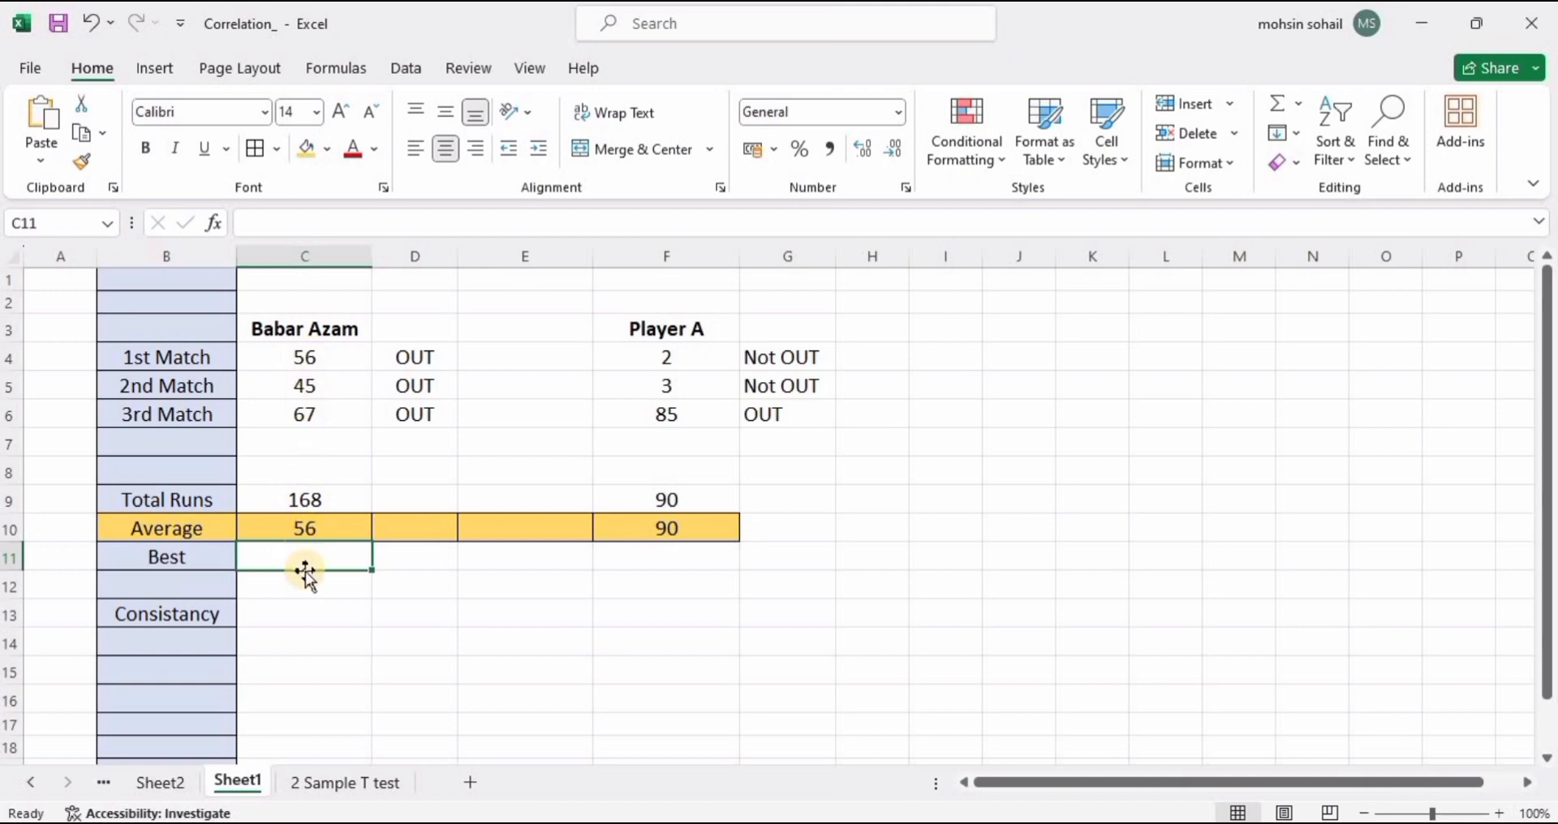
{"action": "type", "text": "=max"}
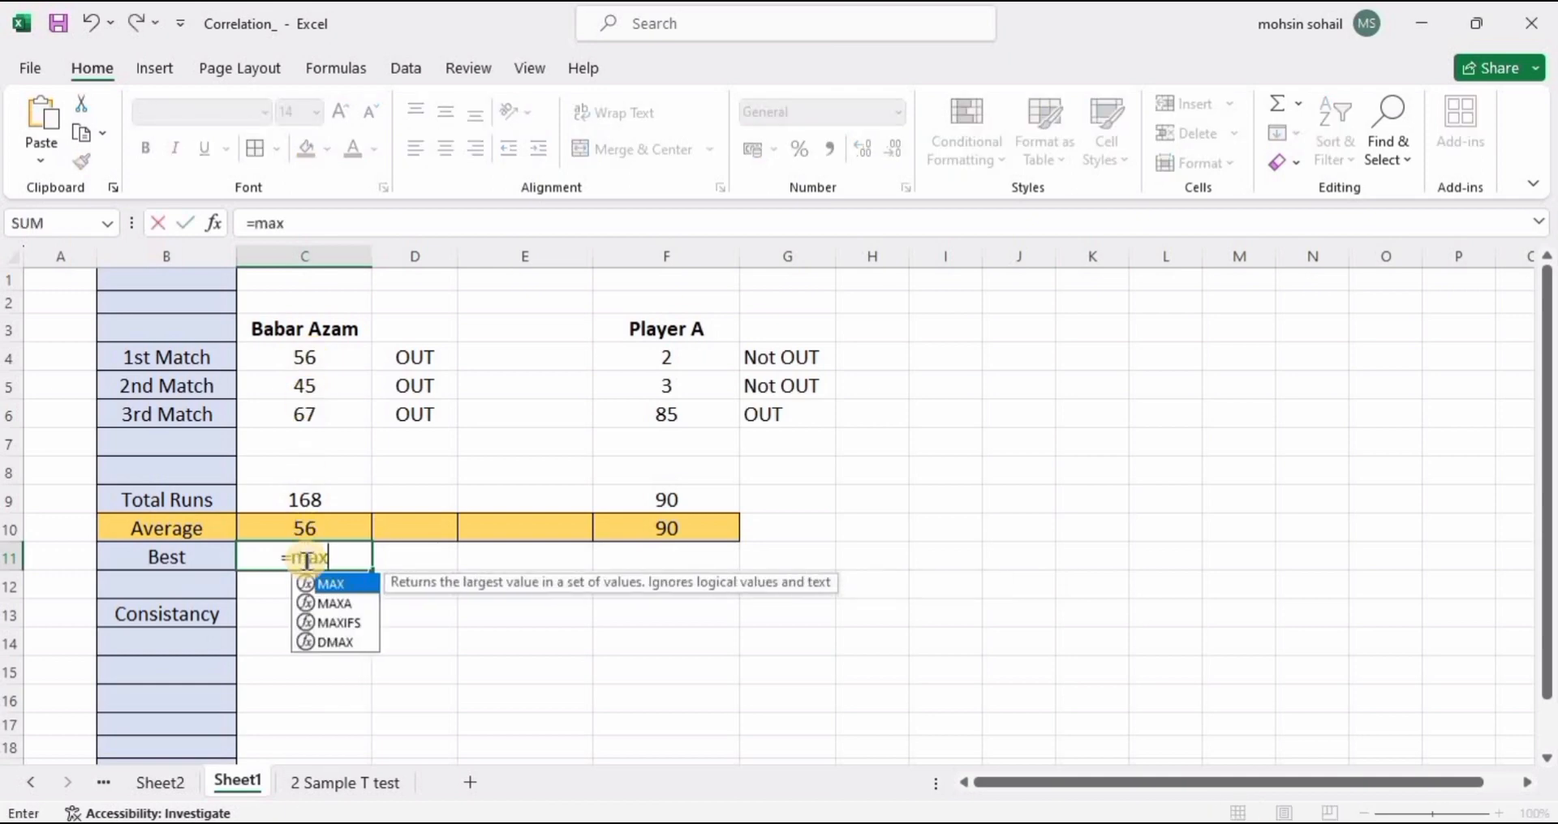
{"action": "key", "text": "Tab"}
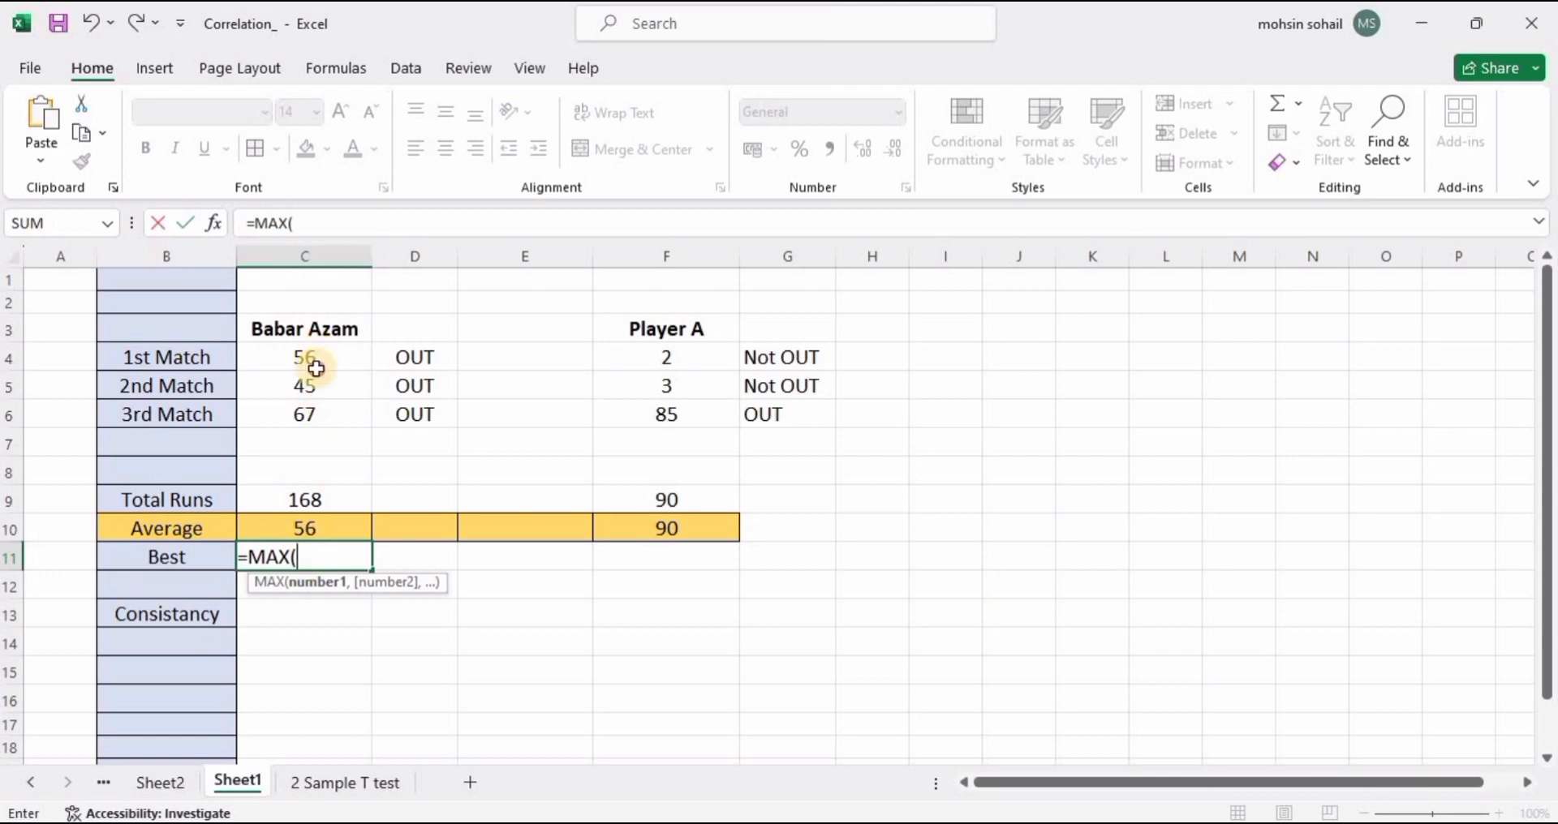
{"action": "left_click_drag", "start_coordinate": [315, 367], "coordinate": [314, 408]}
{"action": "type", "text": ")"}
{"action": "key", "text": "Return"}
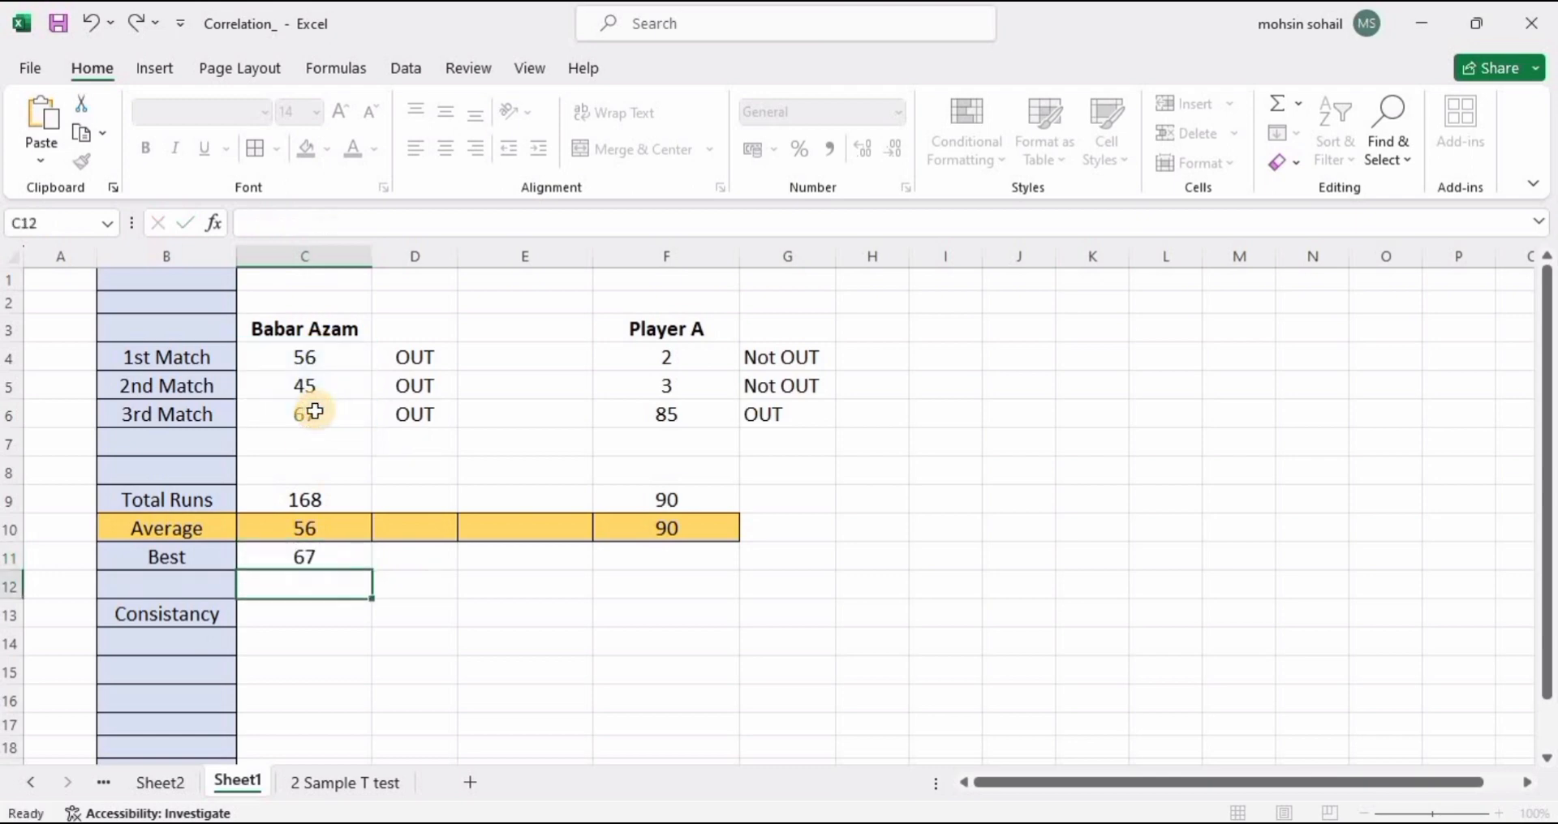
{"action": "left_click", "coordinate": [314, 552]}
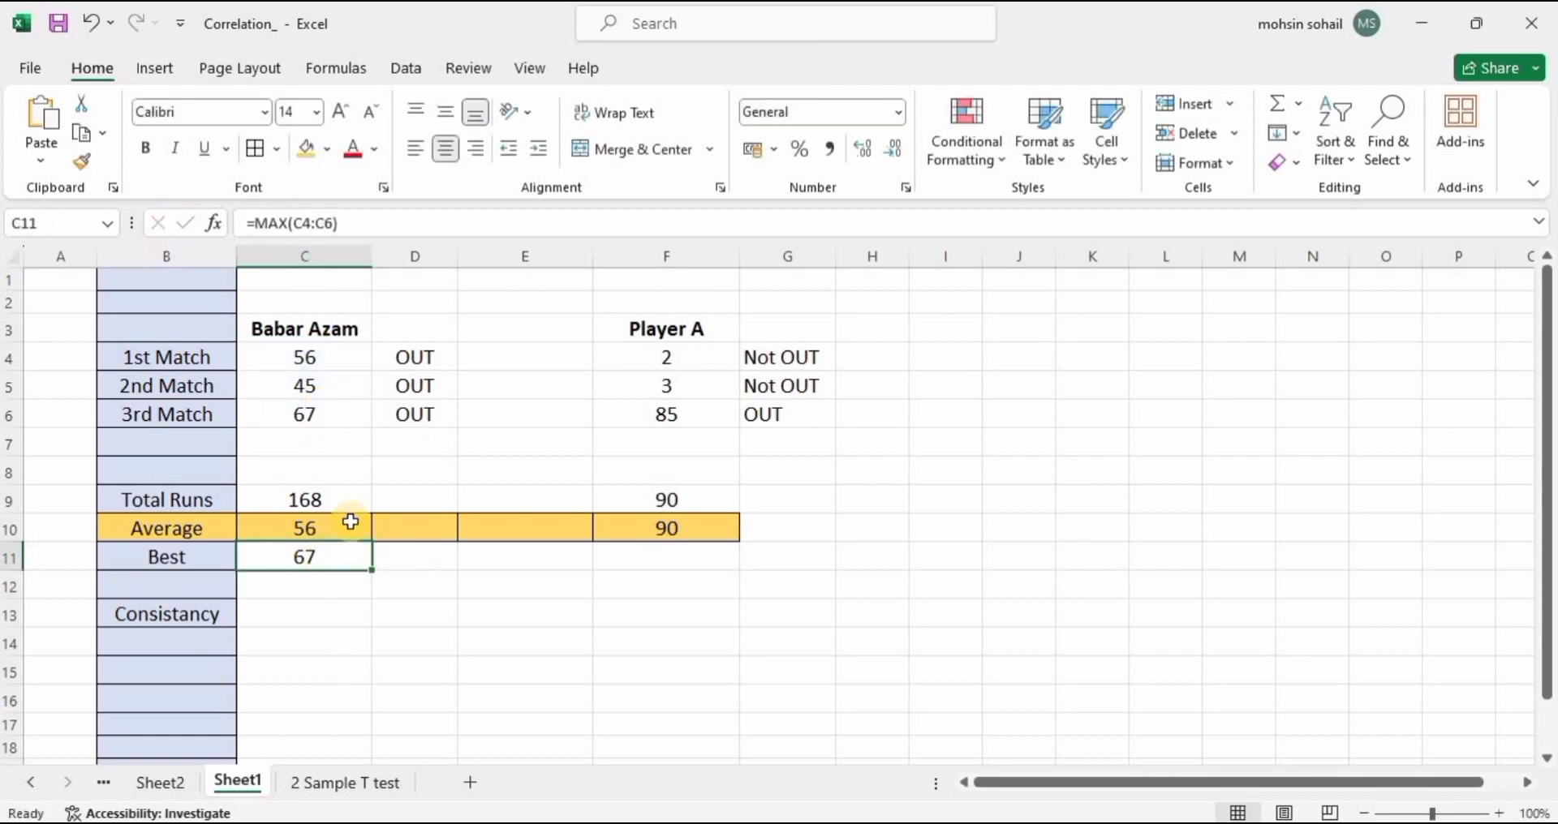
Step: Calculate Player A's best score in F11 with MAX over the three match scores in F4:F6
{"action": "left_click", "coordinate": [672, 559]}
{"action": "type", "text": "=m"}
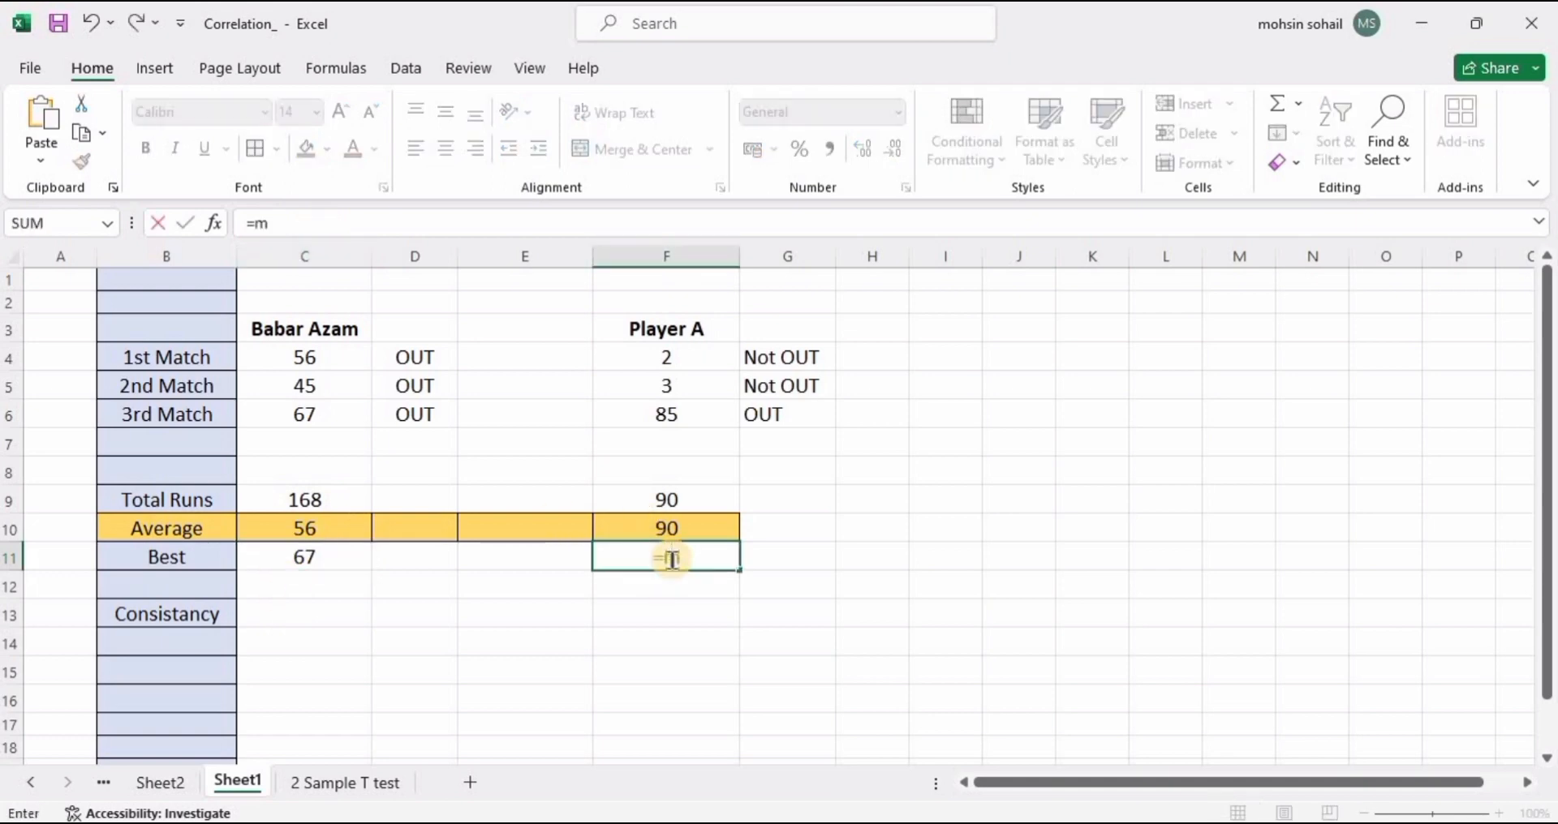
{"action": "type", "text": "ax()"}
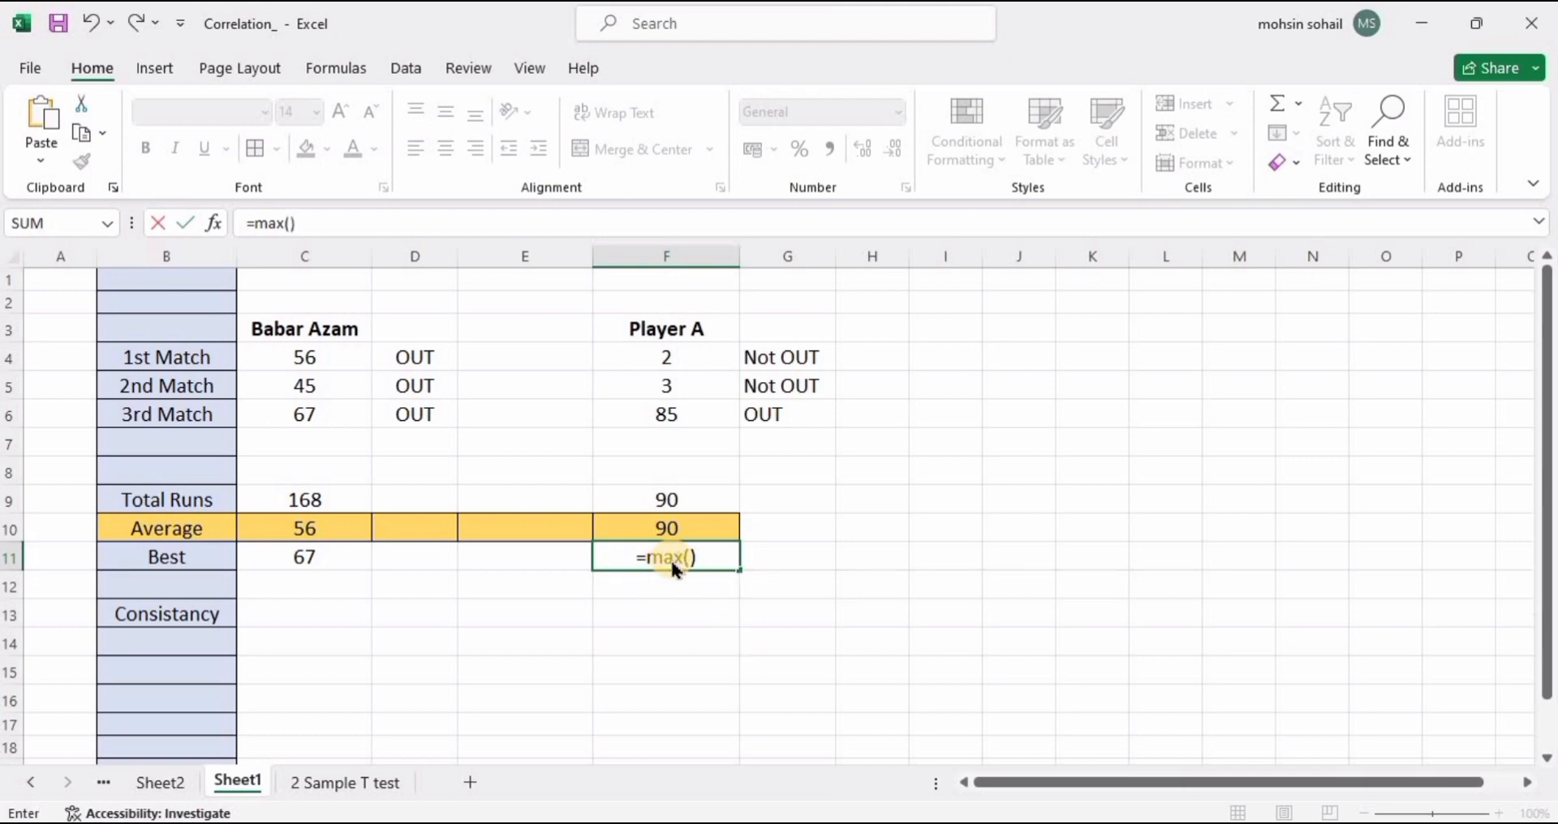
{"action": "key", "text": "Return"}
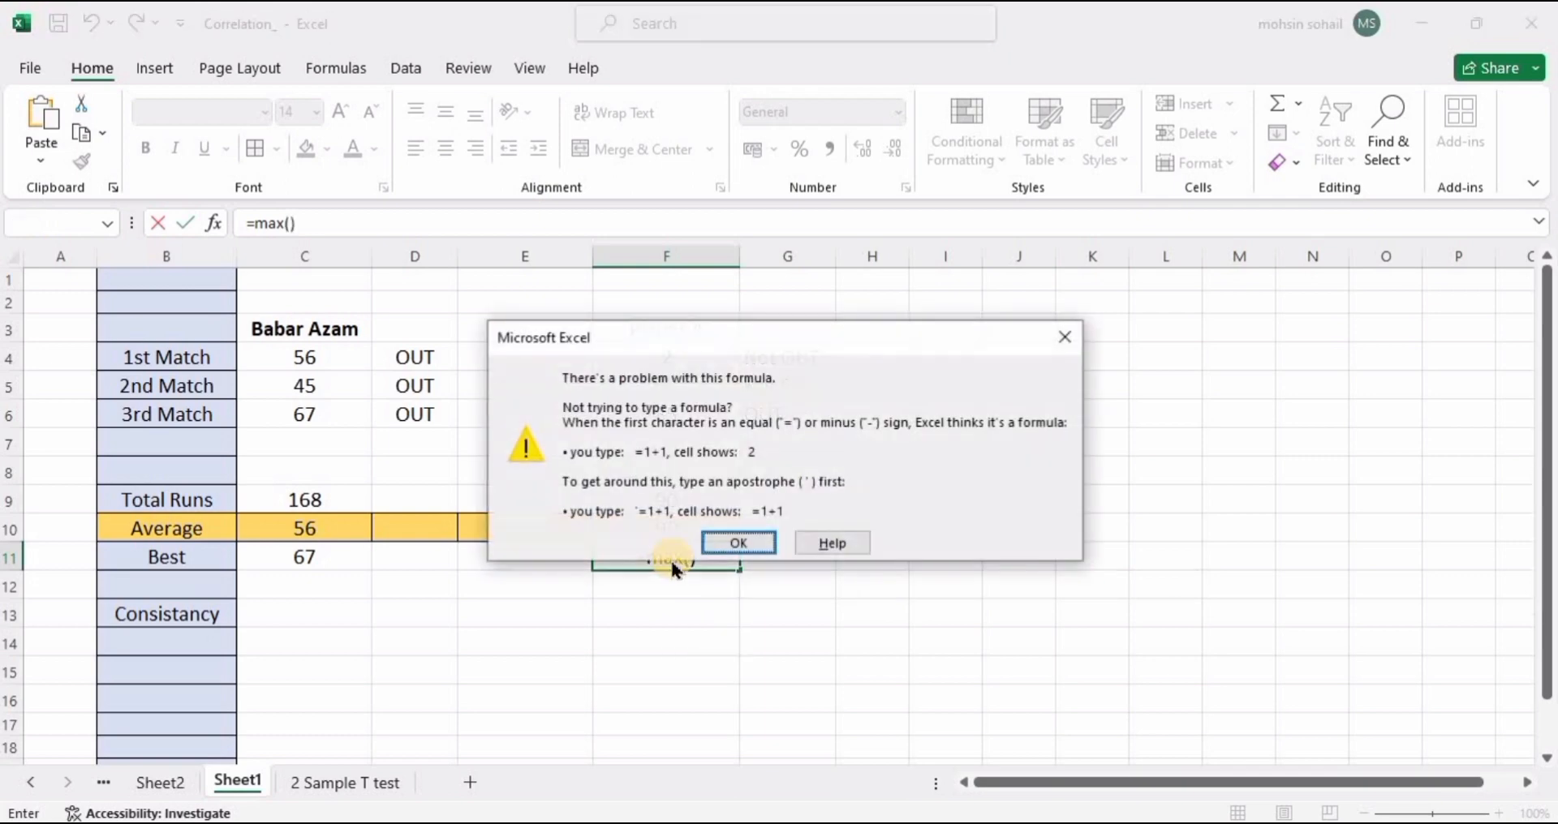
{"action": "left_click", "coordinate": [728, 543]}
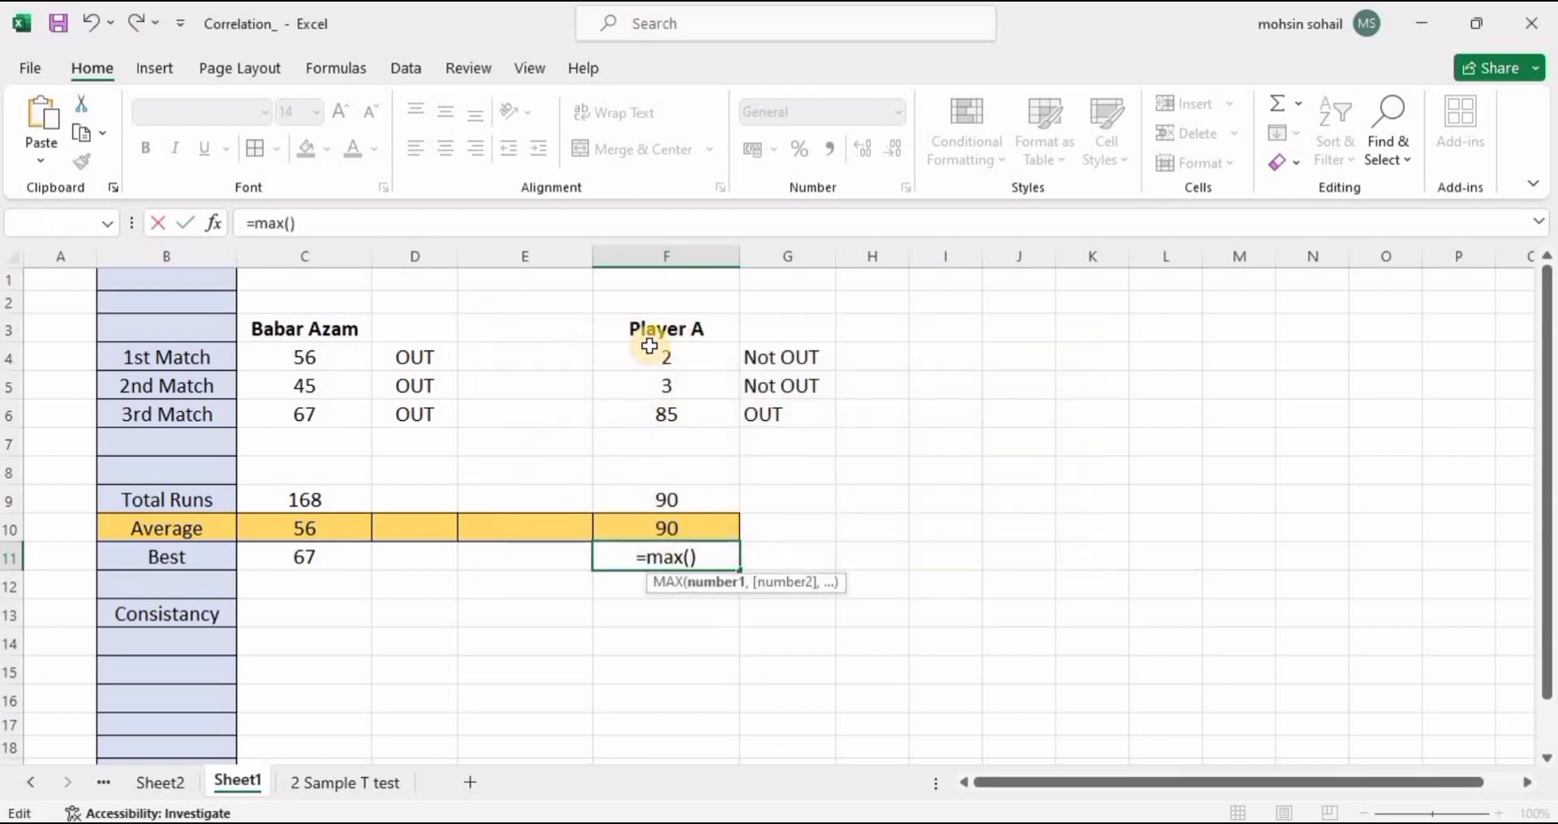
{"action": "left_click_drag", "start_coordinate": [661, 357], "coordinate": [668, 414]}
{"action": "key", "text": "Return"}
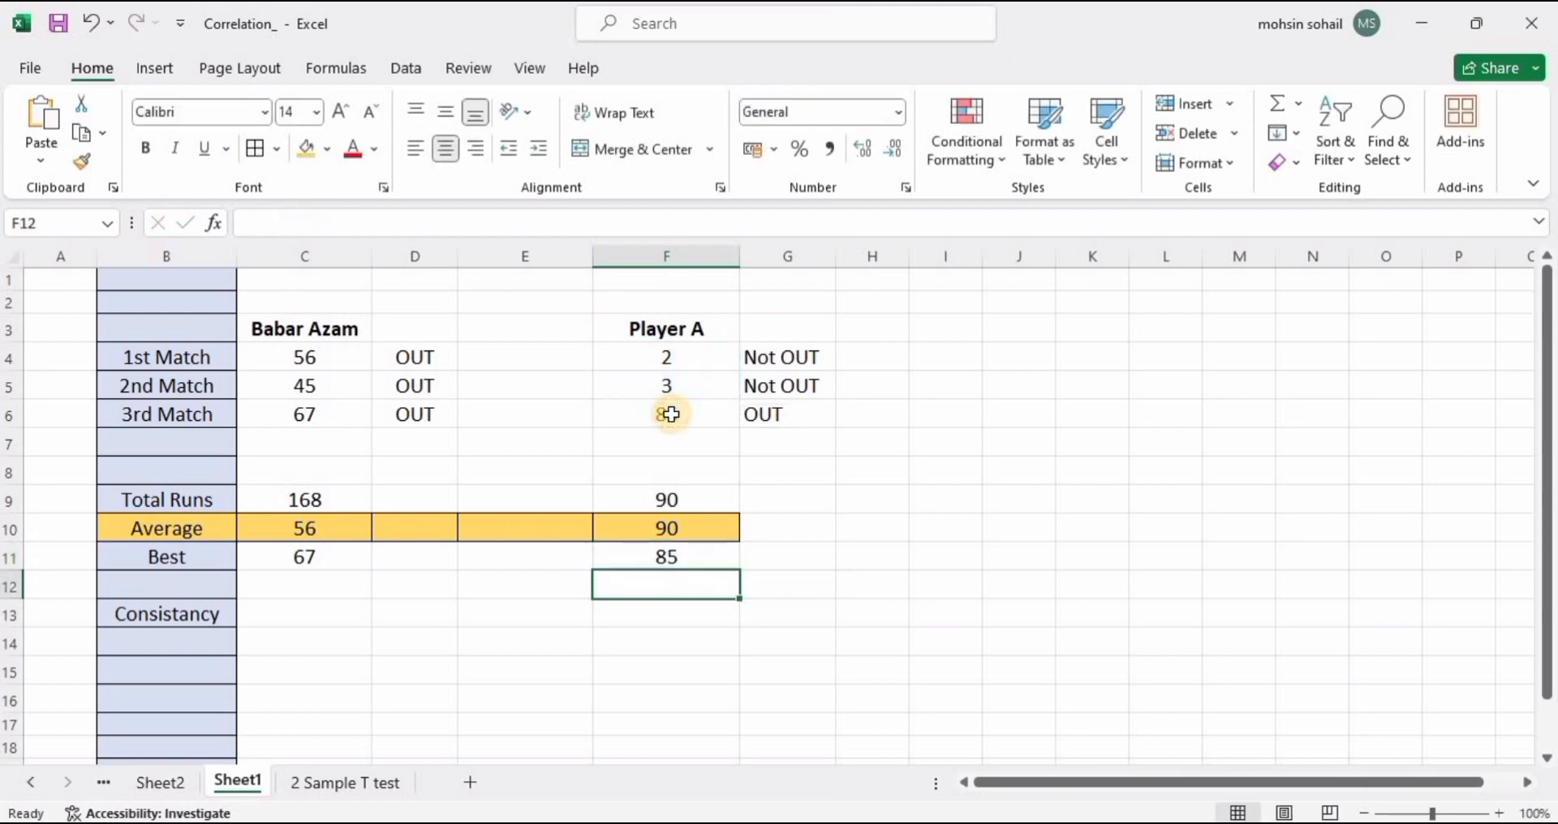
Step: Give the Best row from B11 to F11 the same gold fill and cell borders as the Average row
{"action": "left_click_drag", "start_coordinate": [181, 560], "coordinate": [667, 557]}
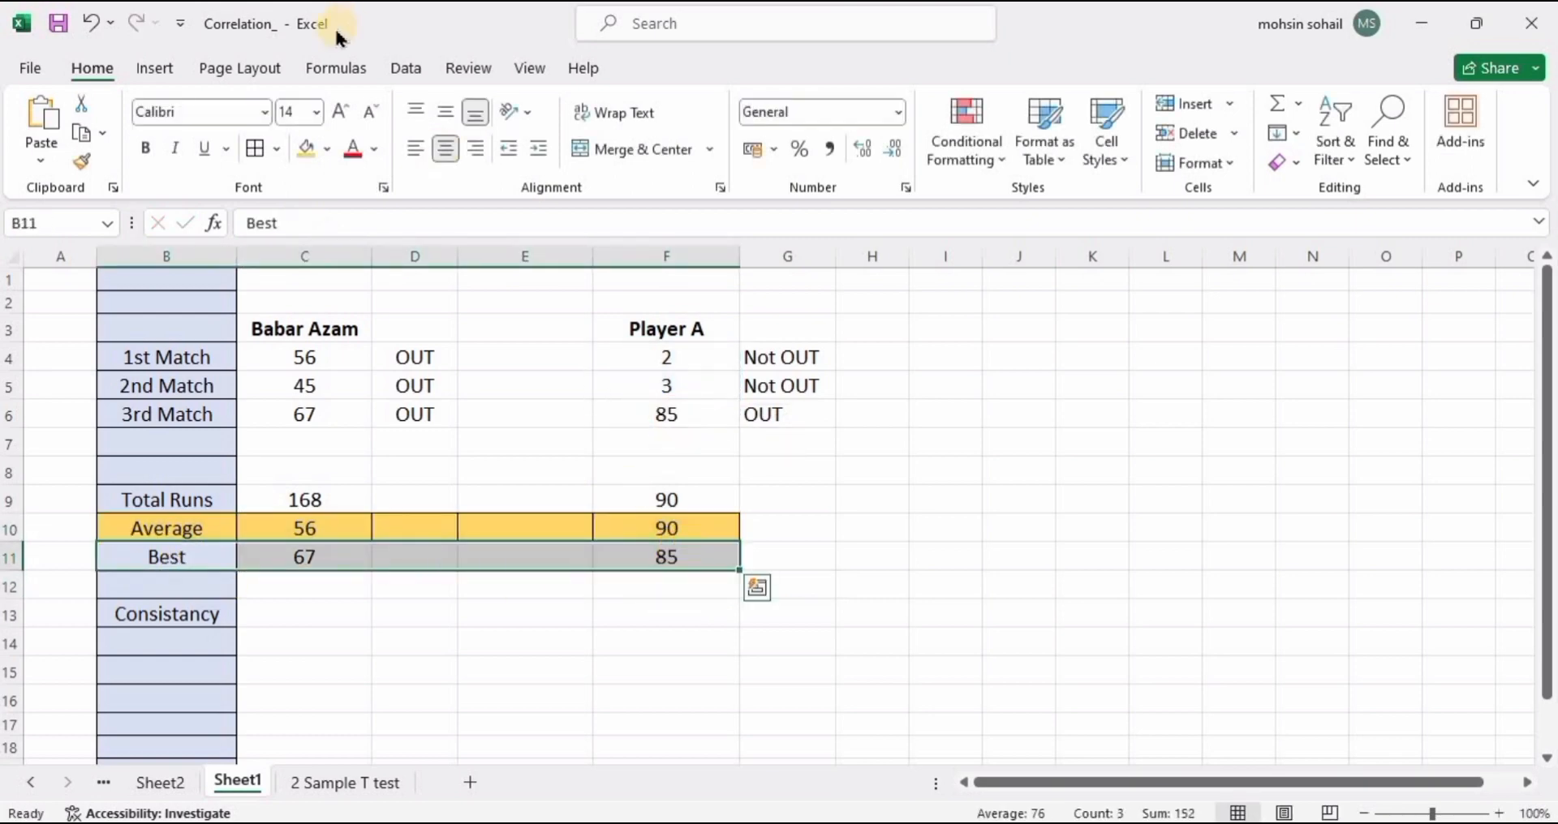
{"action": "left_click", "coordinate": [304, 150]}
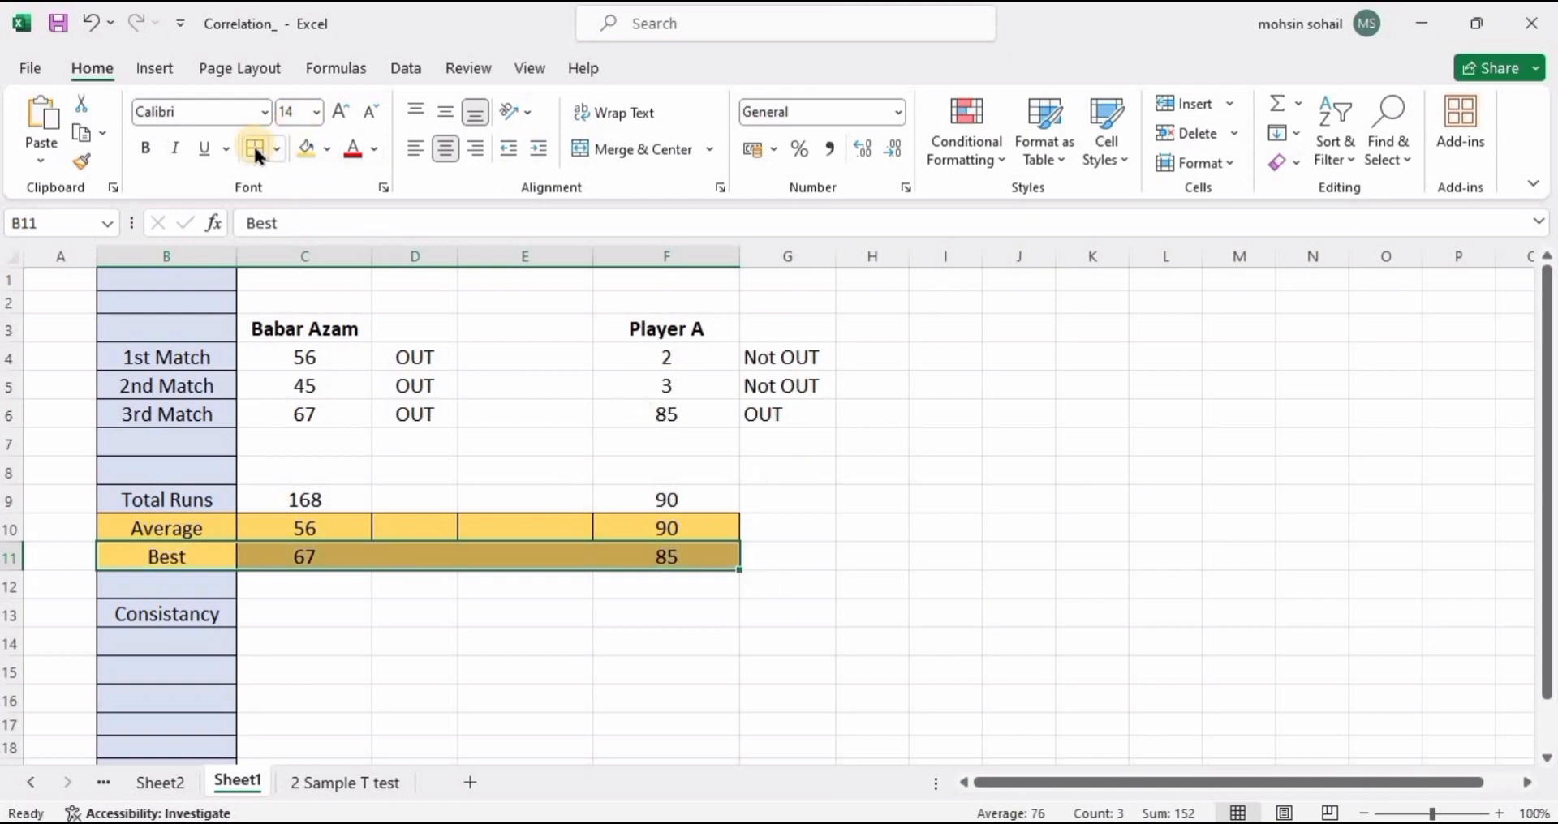
{"action": "left_click", "coordinate": [860, 619]}
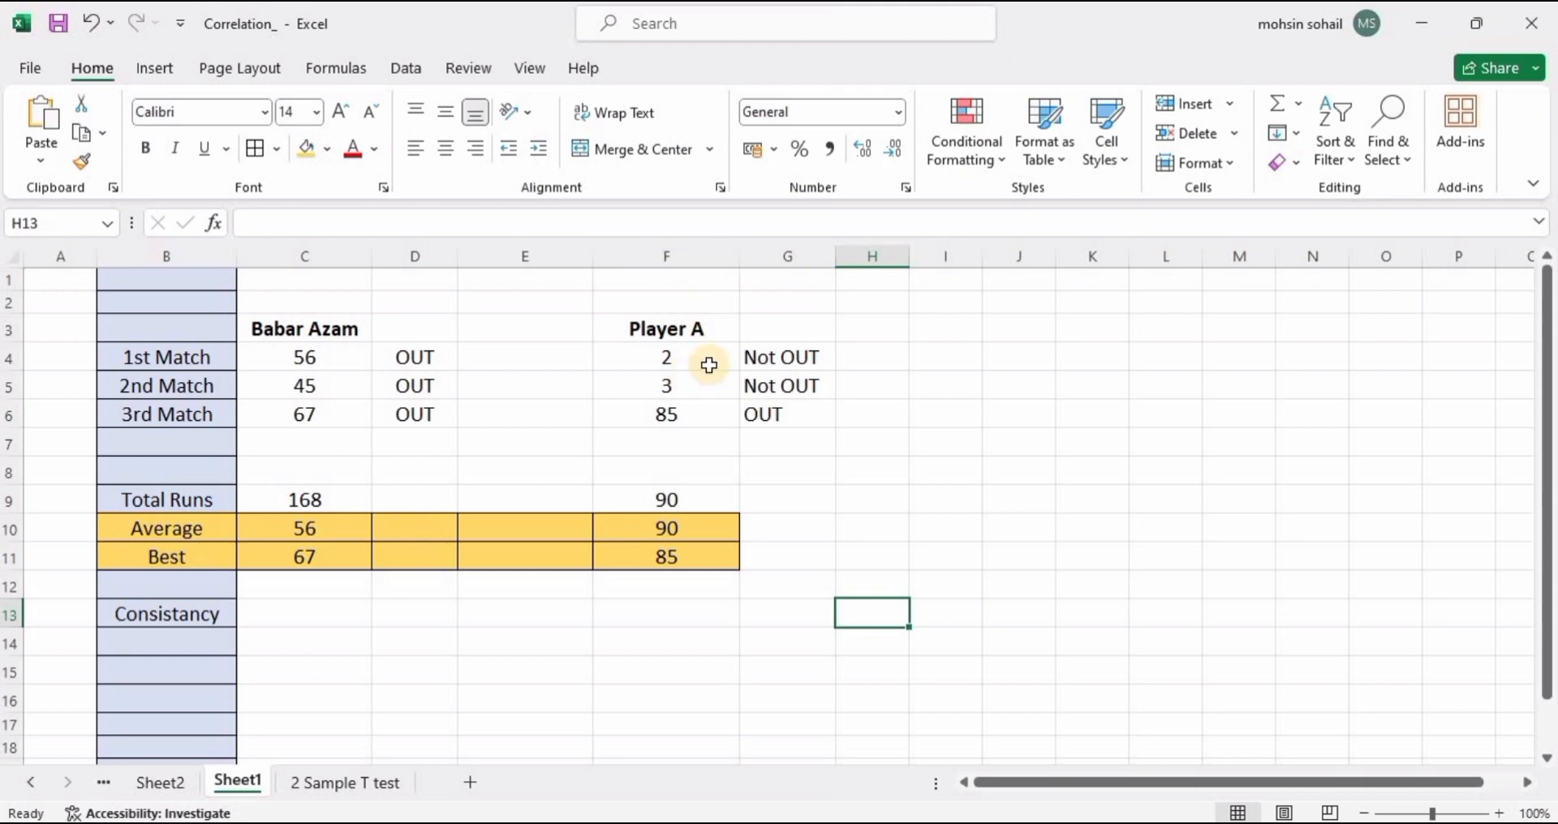
Step: Calculate Babar Azam's consistency in C13 with the sample standard deviation function STDEV.S over C4:C6
{"action": "left_click", "coordinate": [284, 622]}
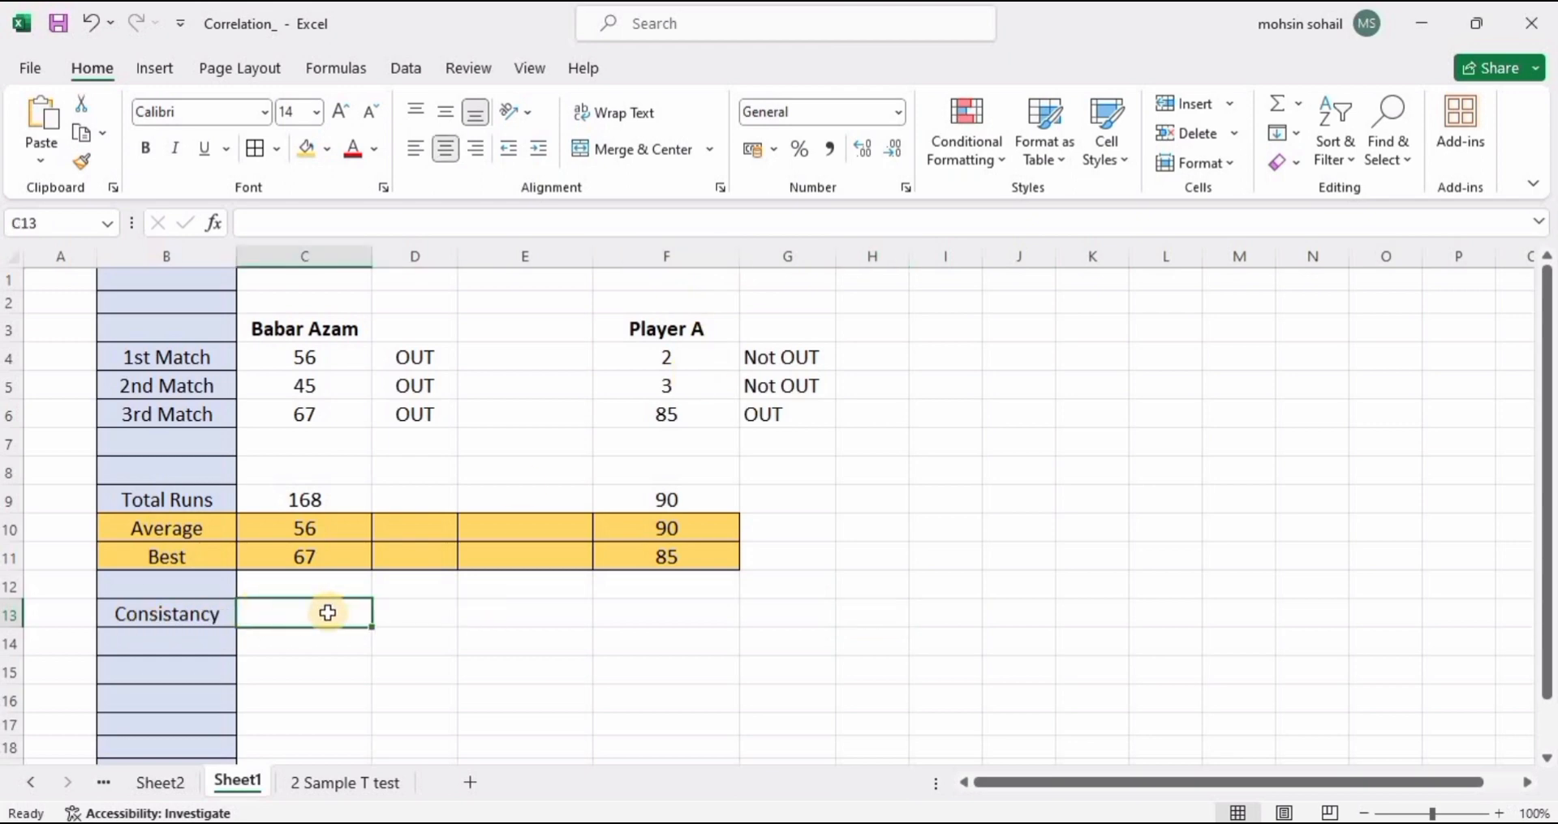
{"action": "type", "text": "=std"}
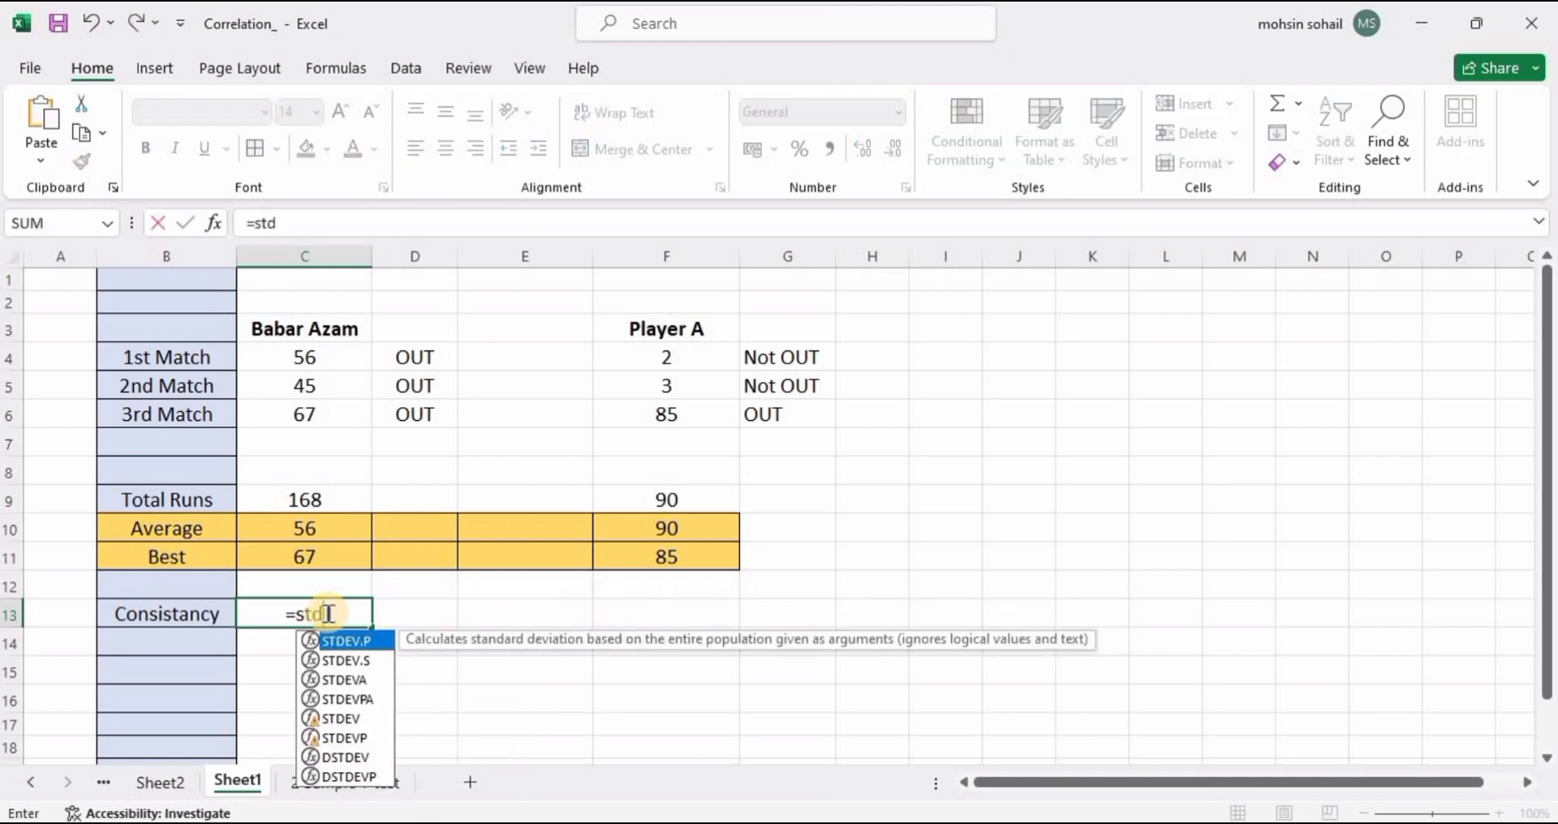
{"action": "left_click", "coordinate": [365, 664]}
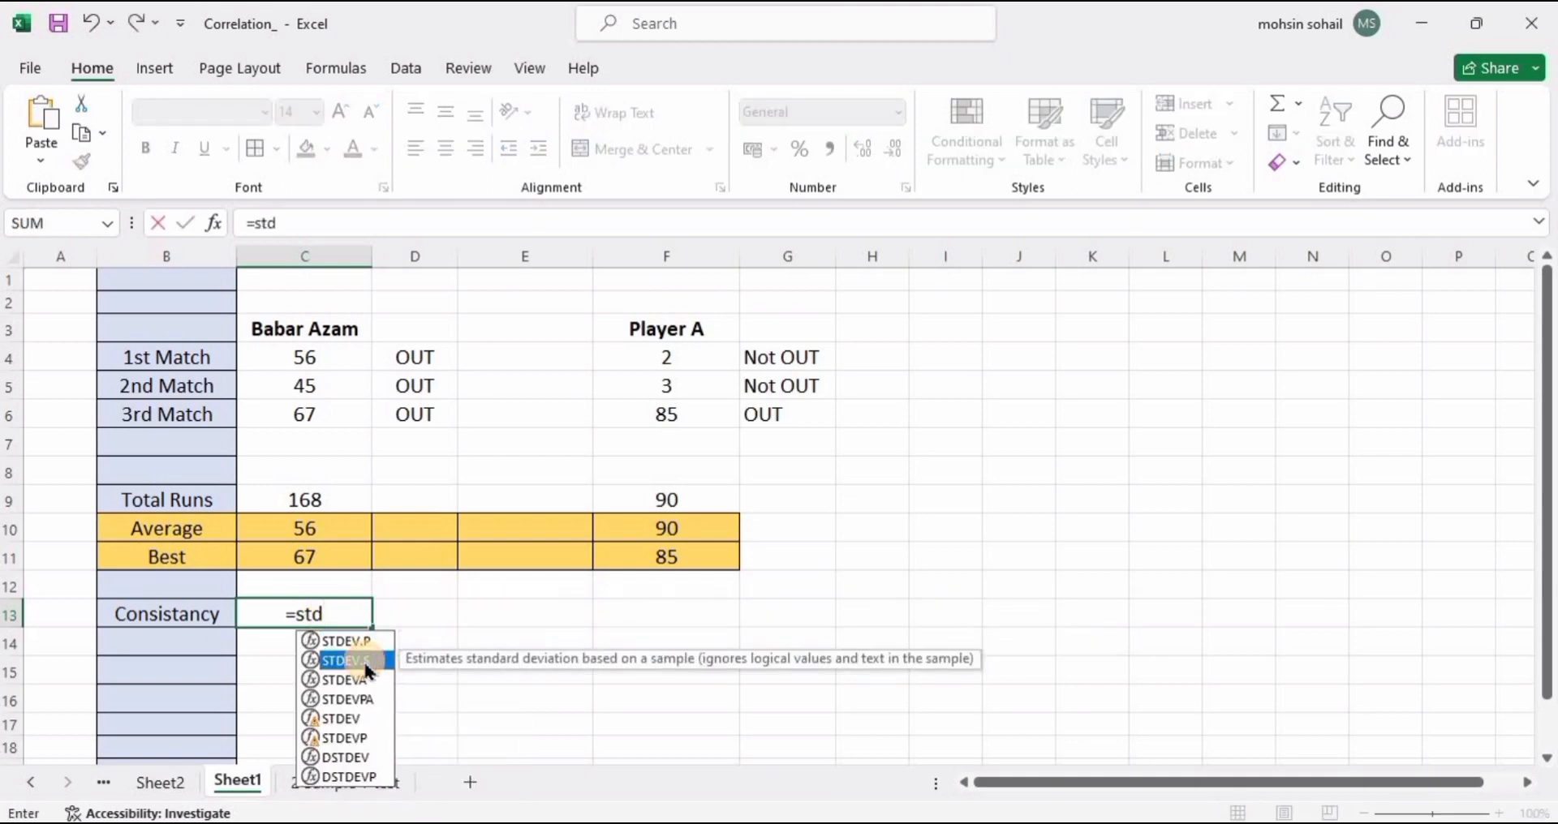
{"action": "double_click", "coordinate": [364, 662]}
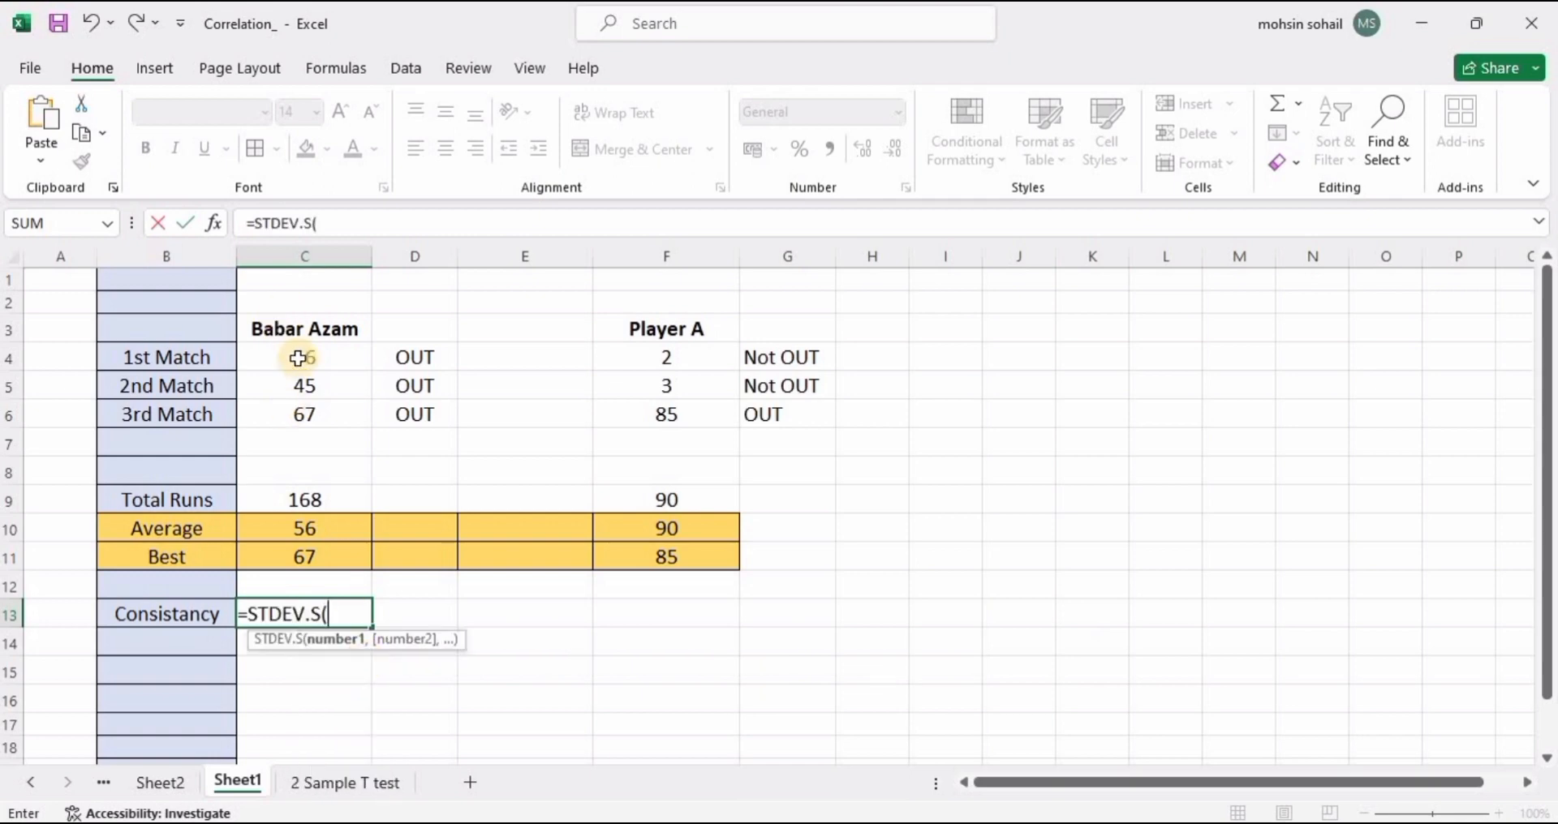
{"action": "left_click_drag", "start_coordinate": [300, 361], "coordinate": [302, 412]}
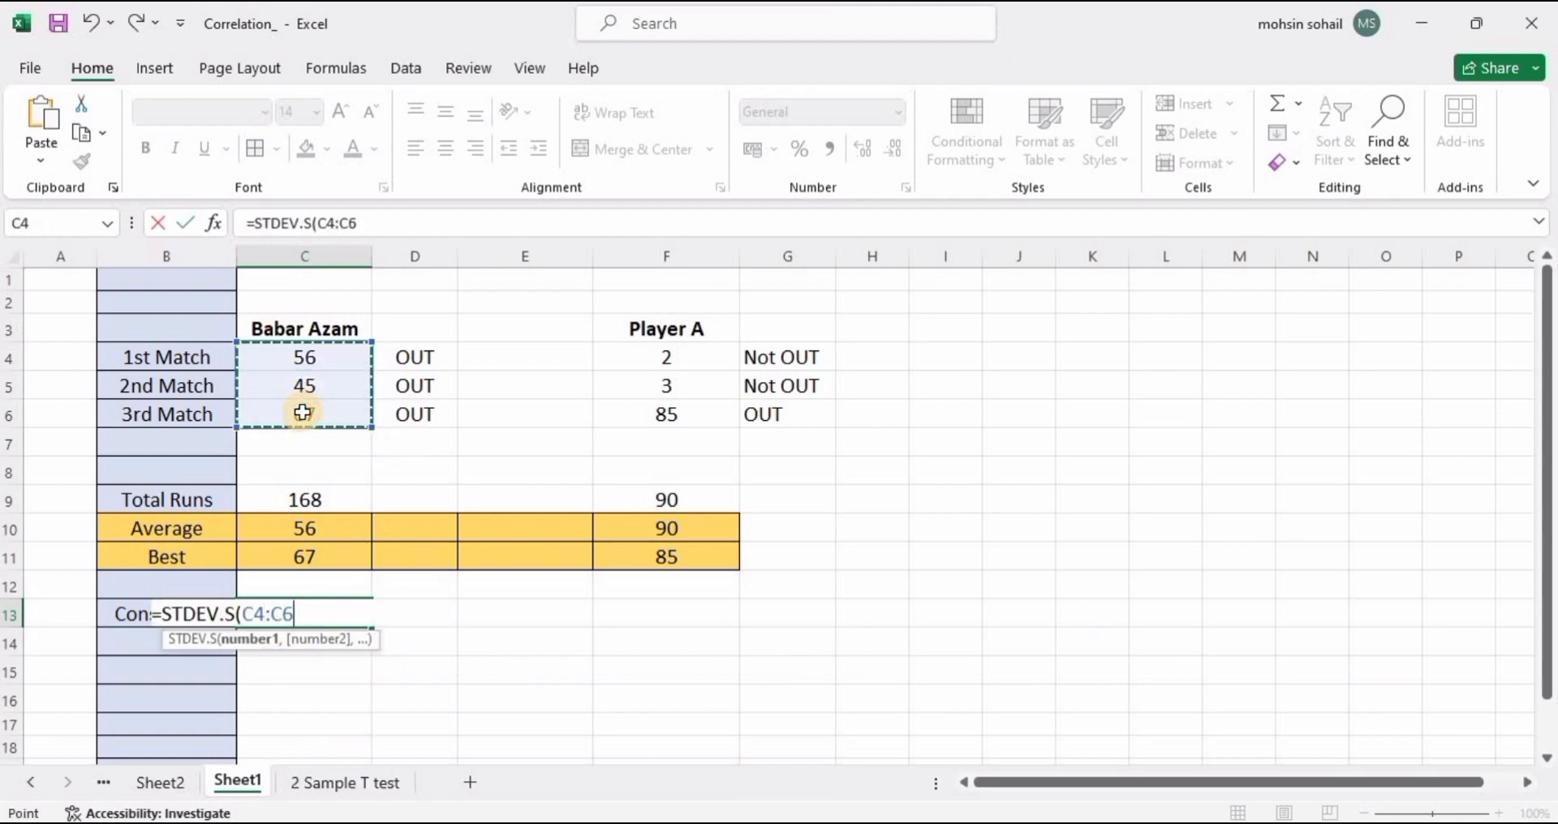
{"action": "type", "text": ")"}
{"action": "key", "text": "Return"}
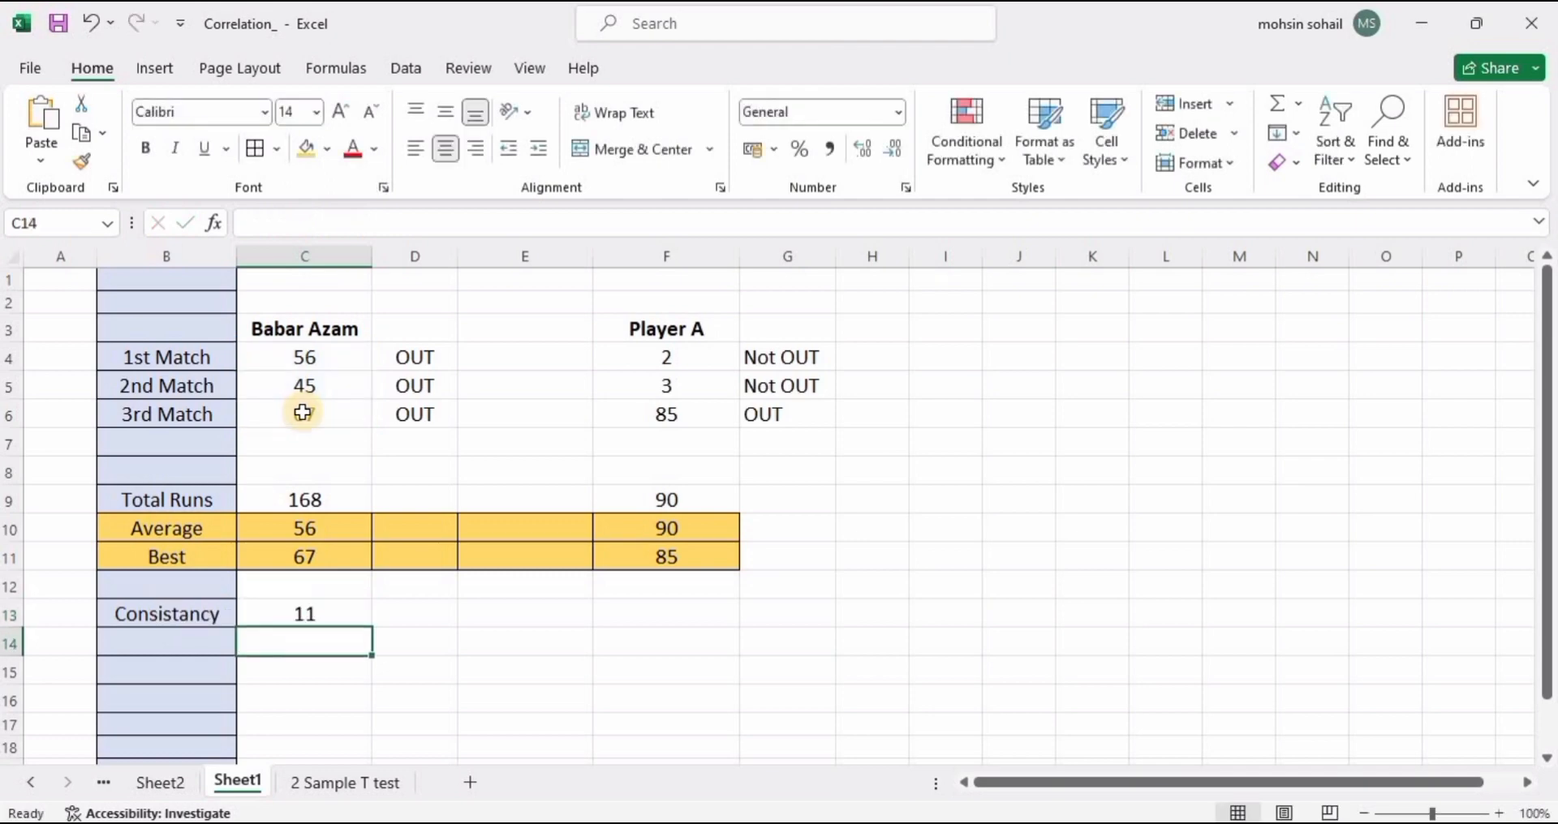
{"action": "left_click", "coordinate": [313, 621]}
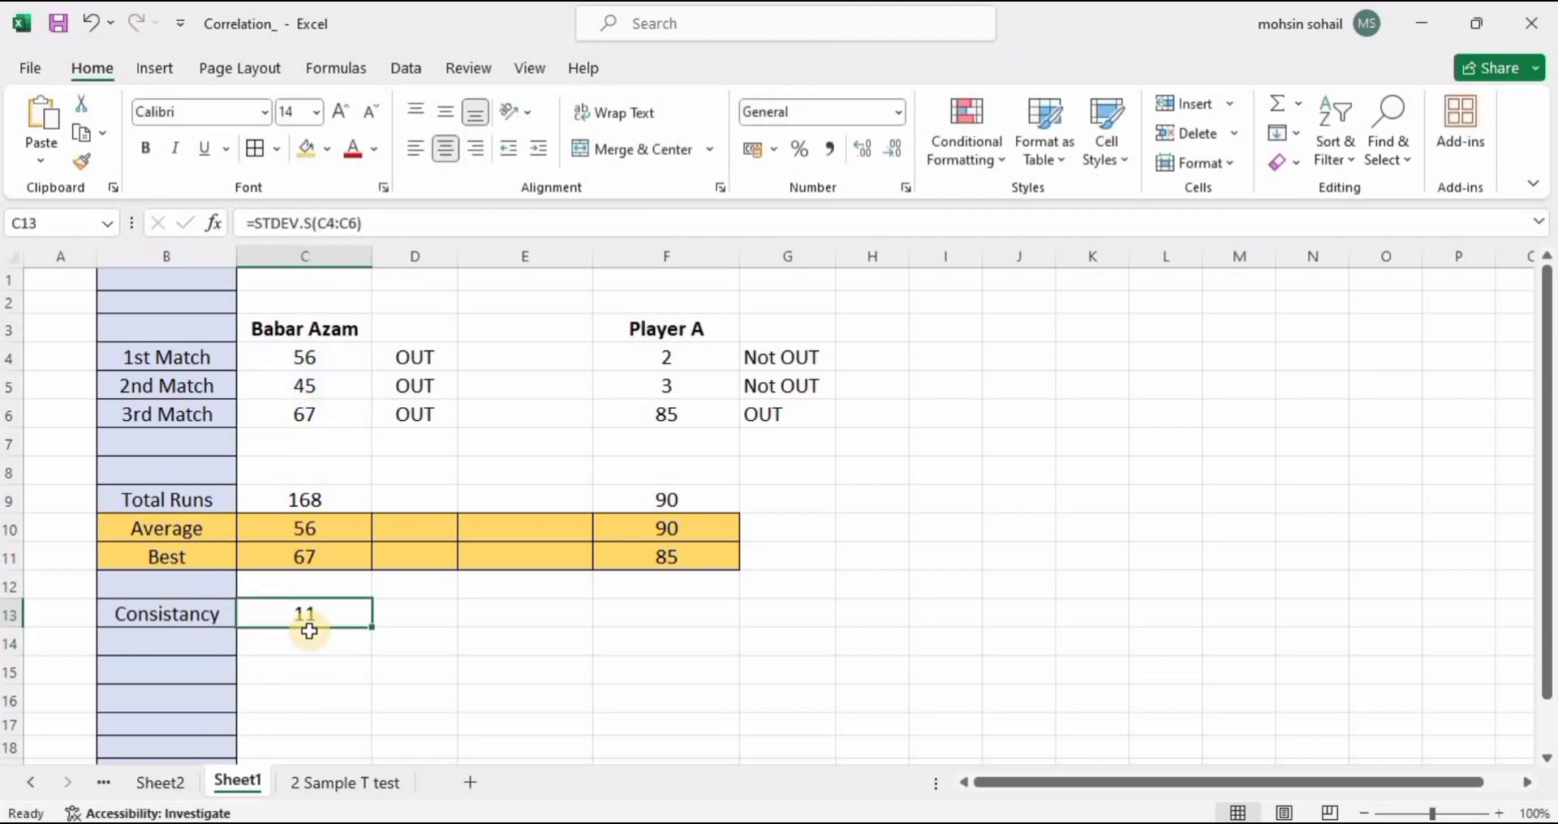
Step: Calculate Player A's consistency in F13 with STDEV.S over the match scores in F4:F6
{"action": "left_click", "coordinate": [673, 617]}
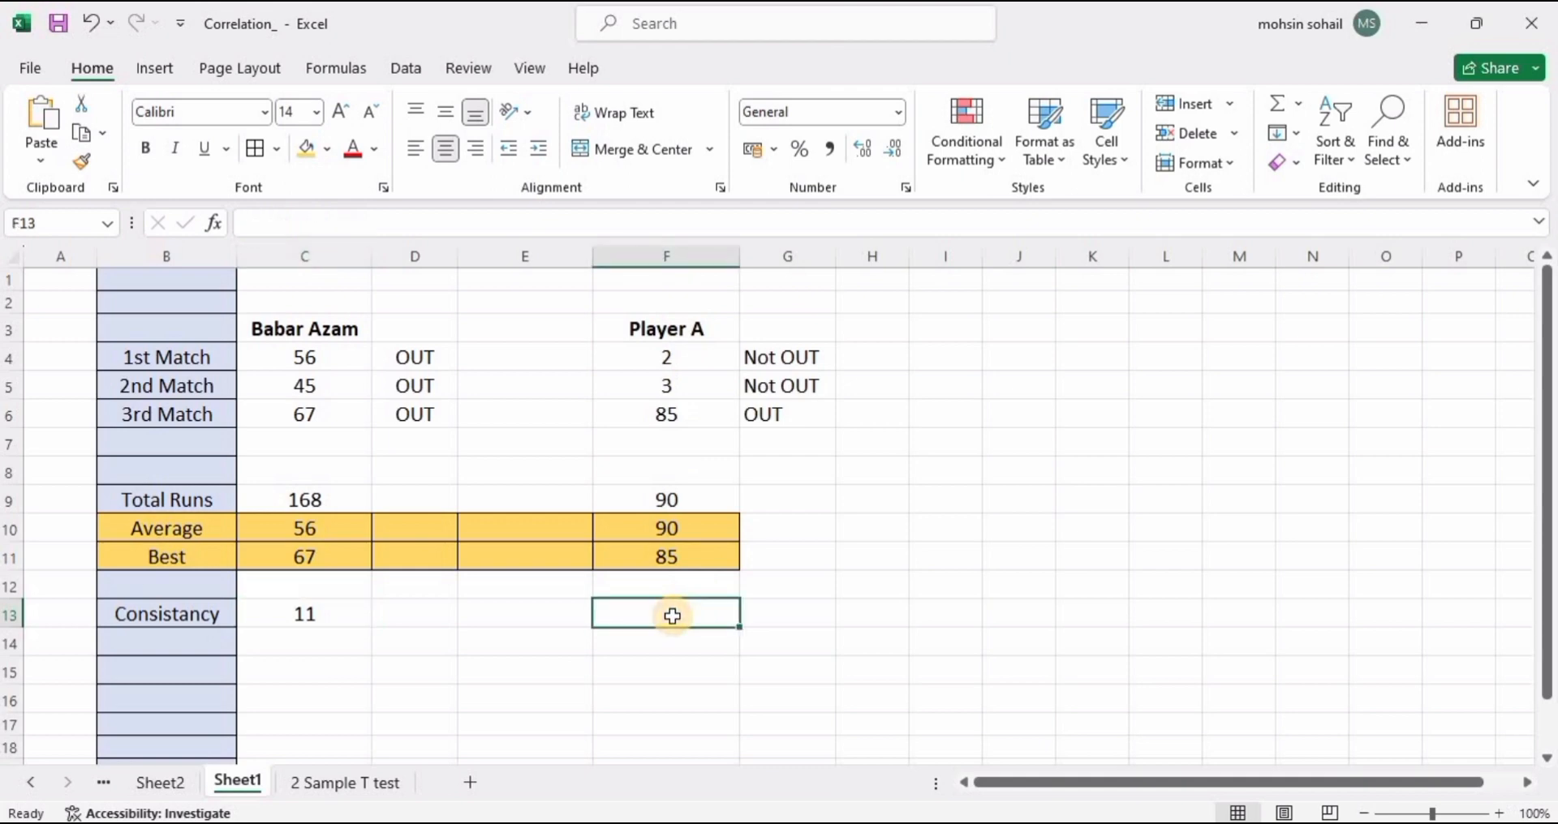
{"action": "type", "text": "st"}
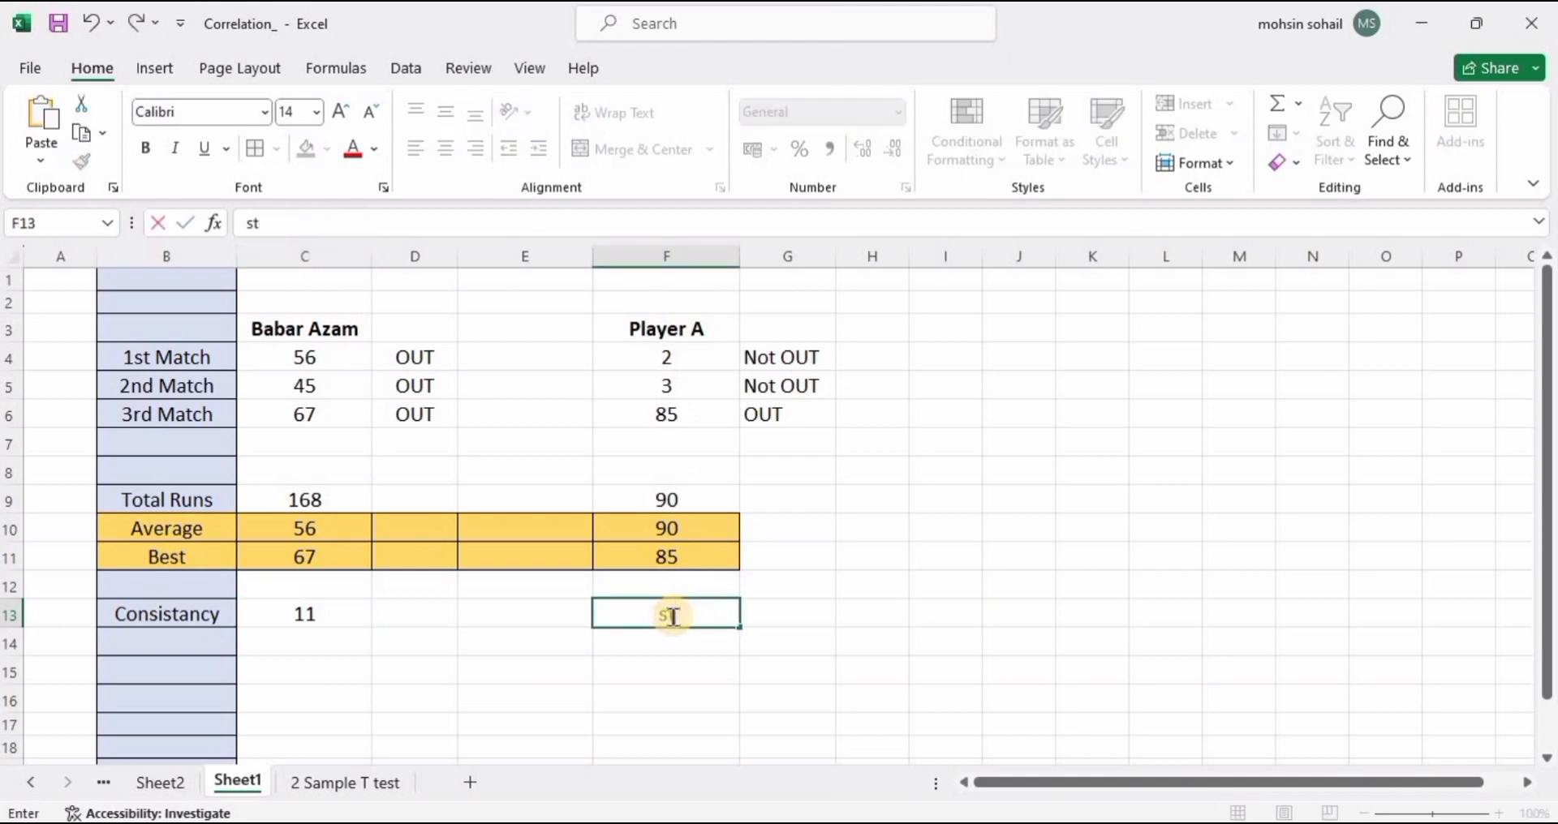
{"action": "type", "text": "=std"}
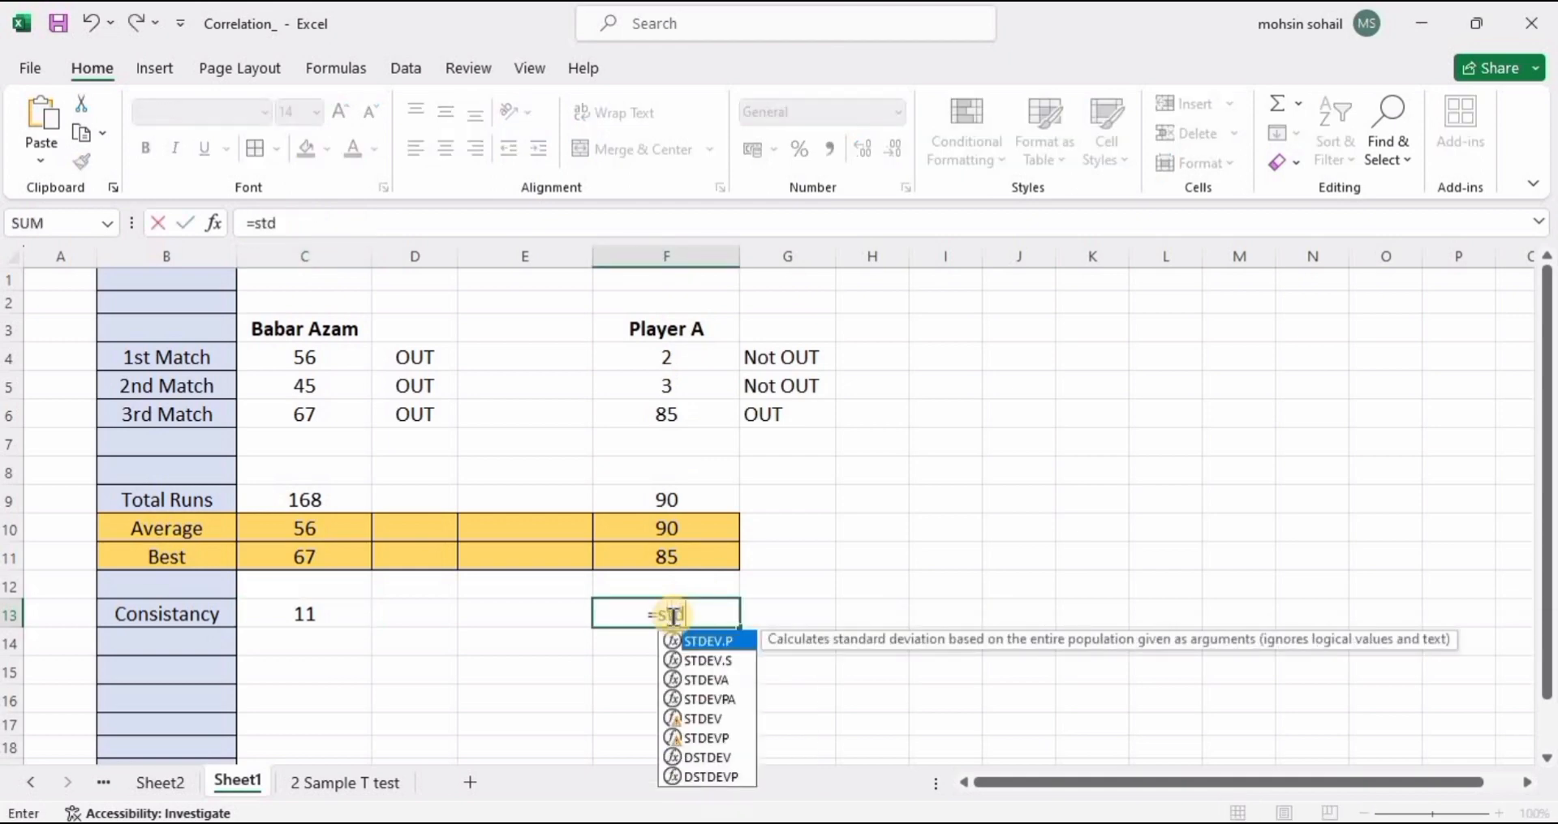
{"action": "left_click", "coordinate": [704, 660]}
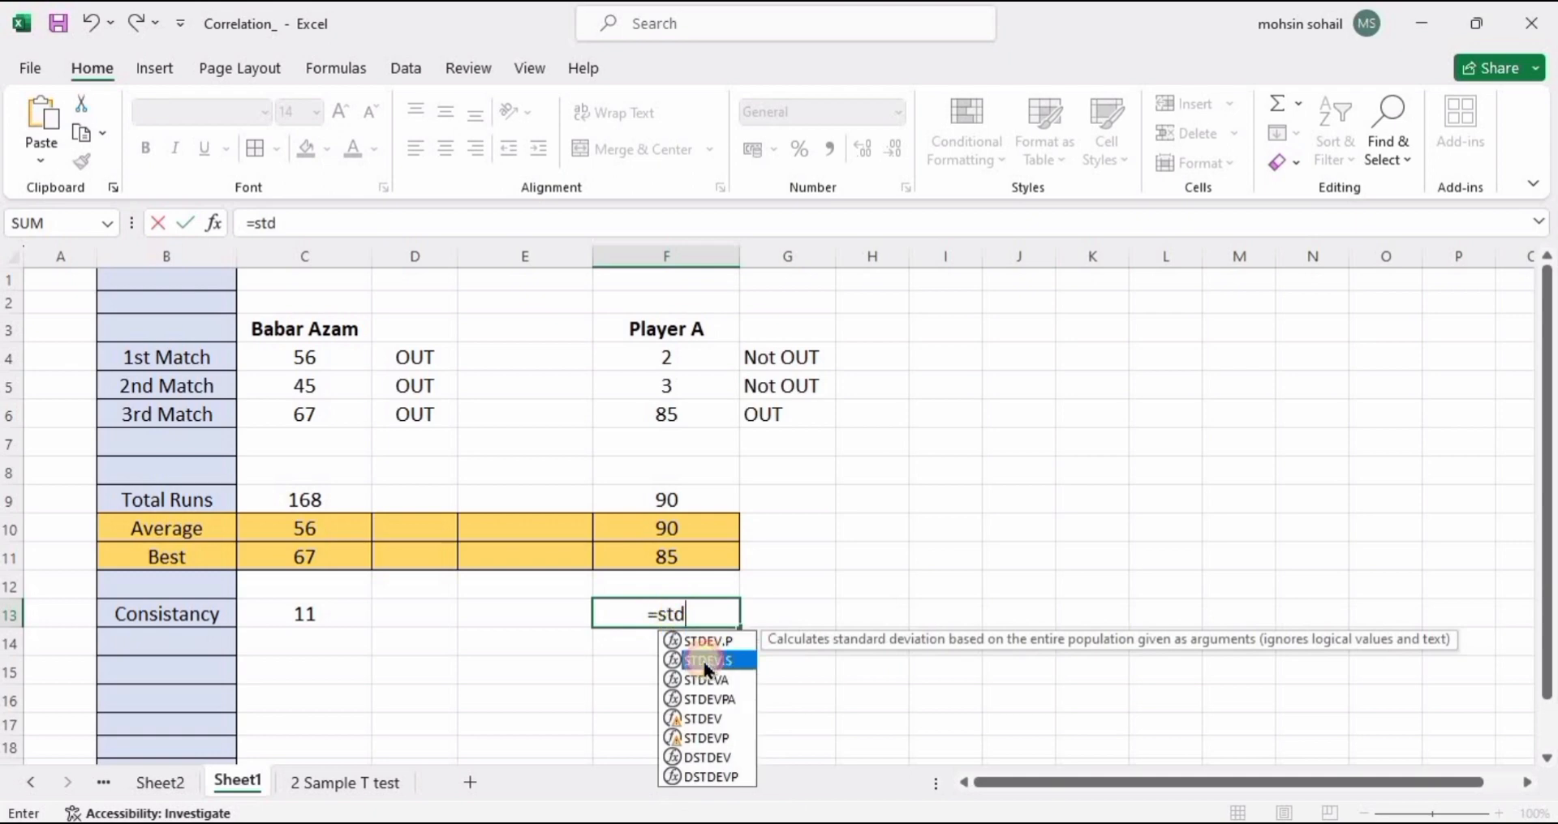
{"action": "double_click", "coordinate": [703, 660]}
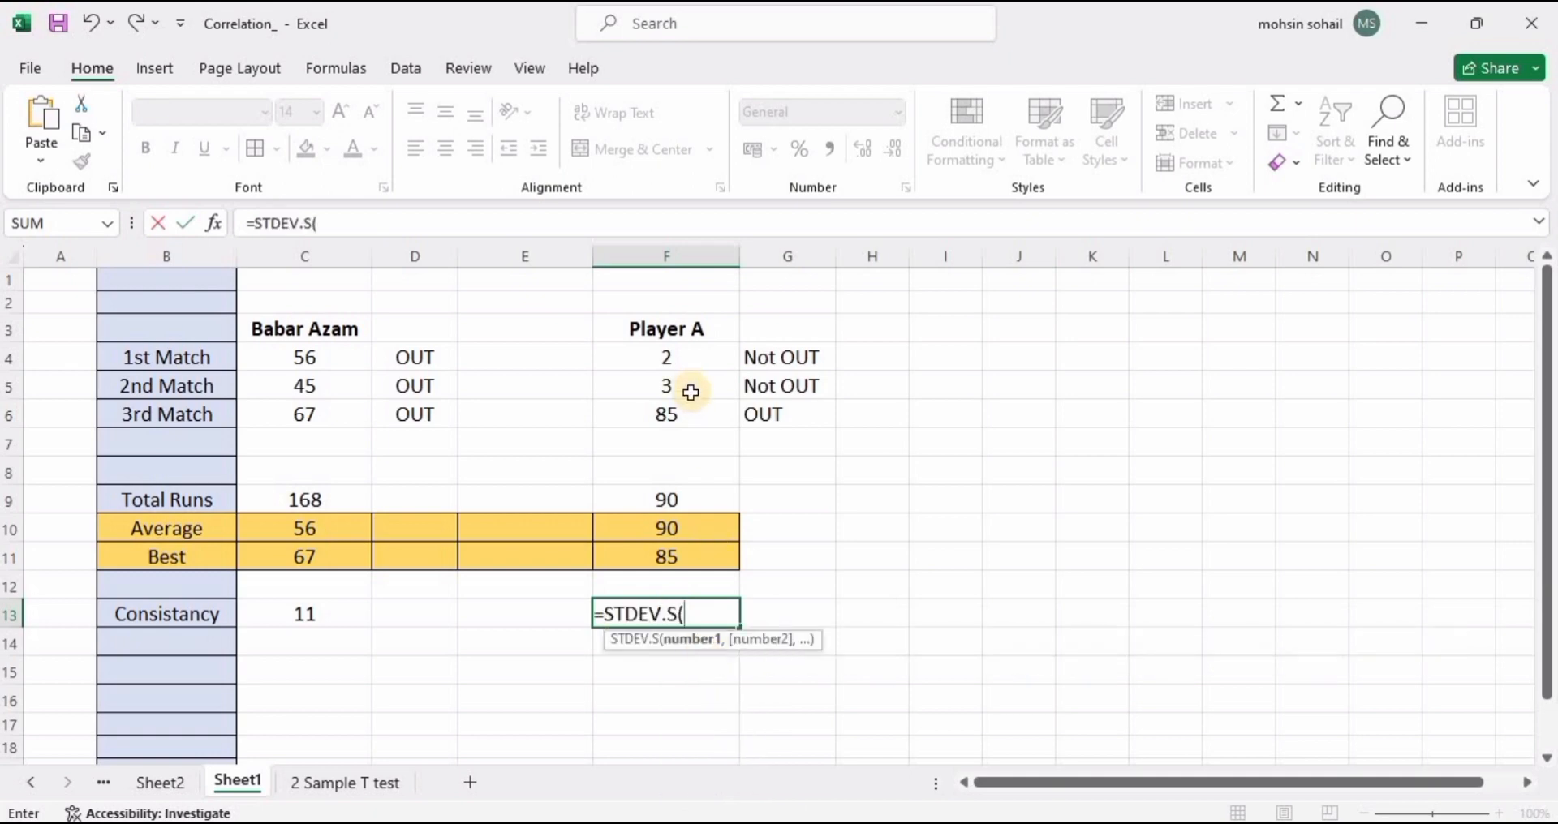
{"action": "left_click_drag", "start_coordinate": [691, 355], "coordinate": [686, 410]}
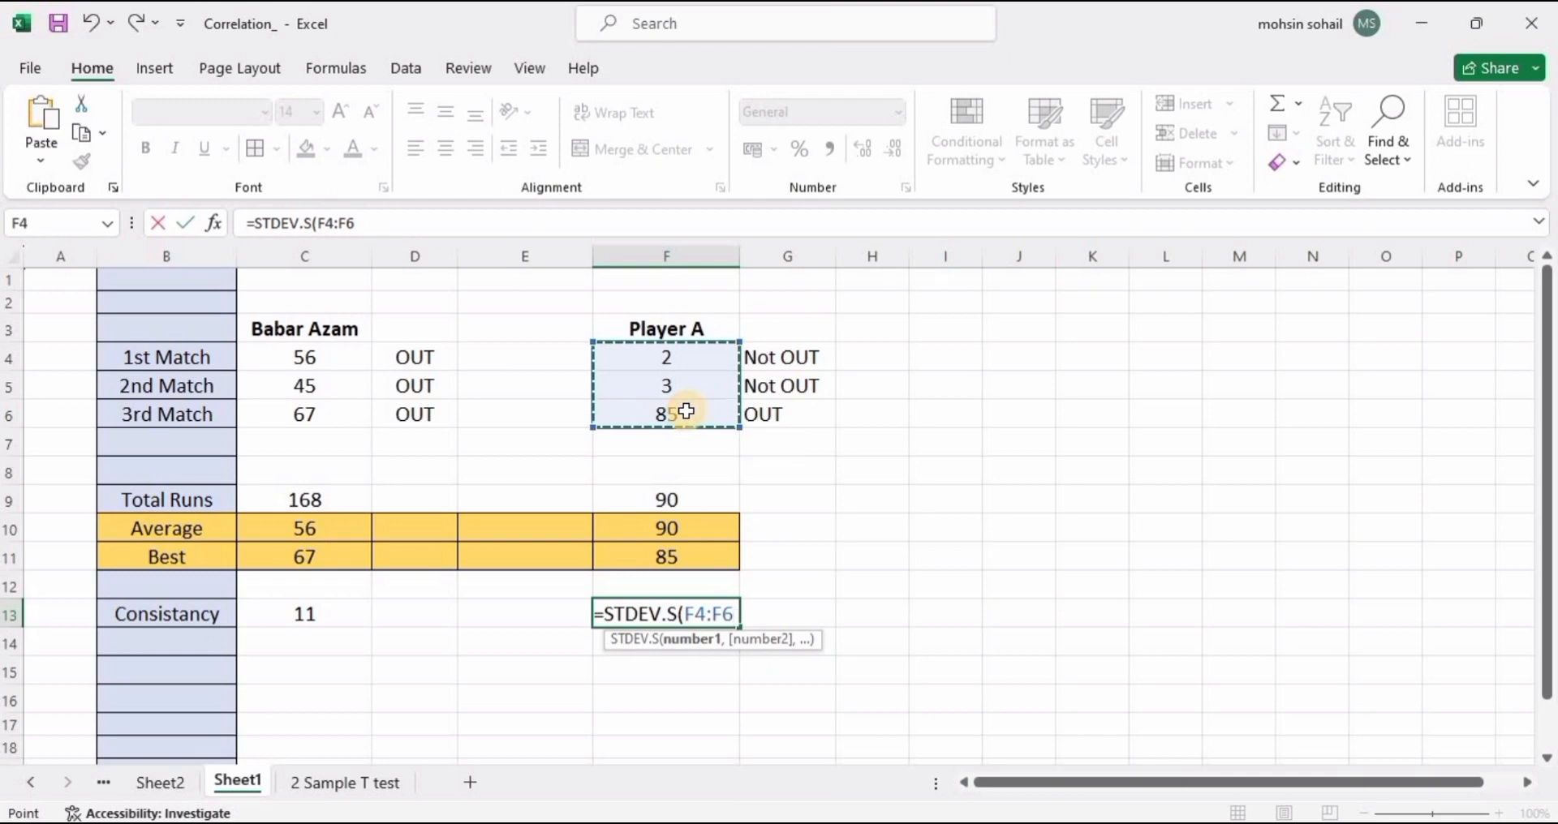
{"action": "type", "text": ")"}
{"action": "key", "text": "Return"}
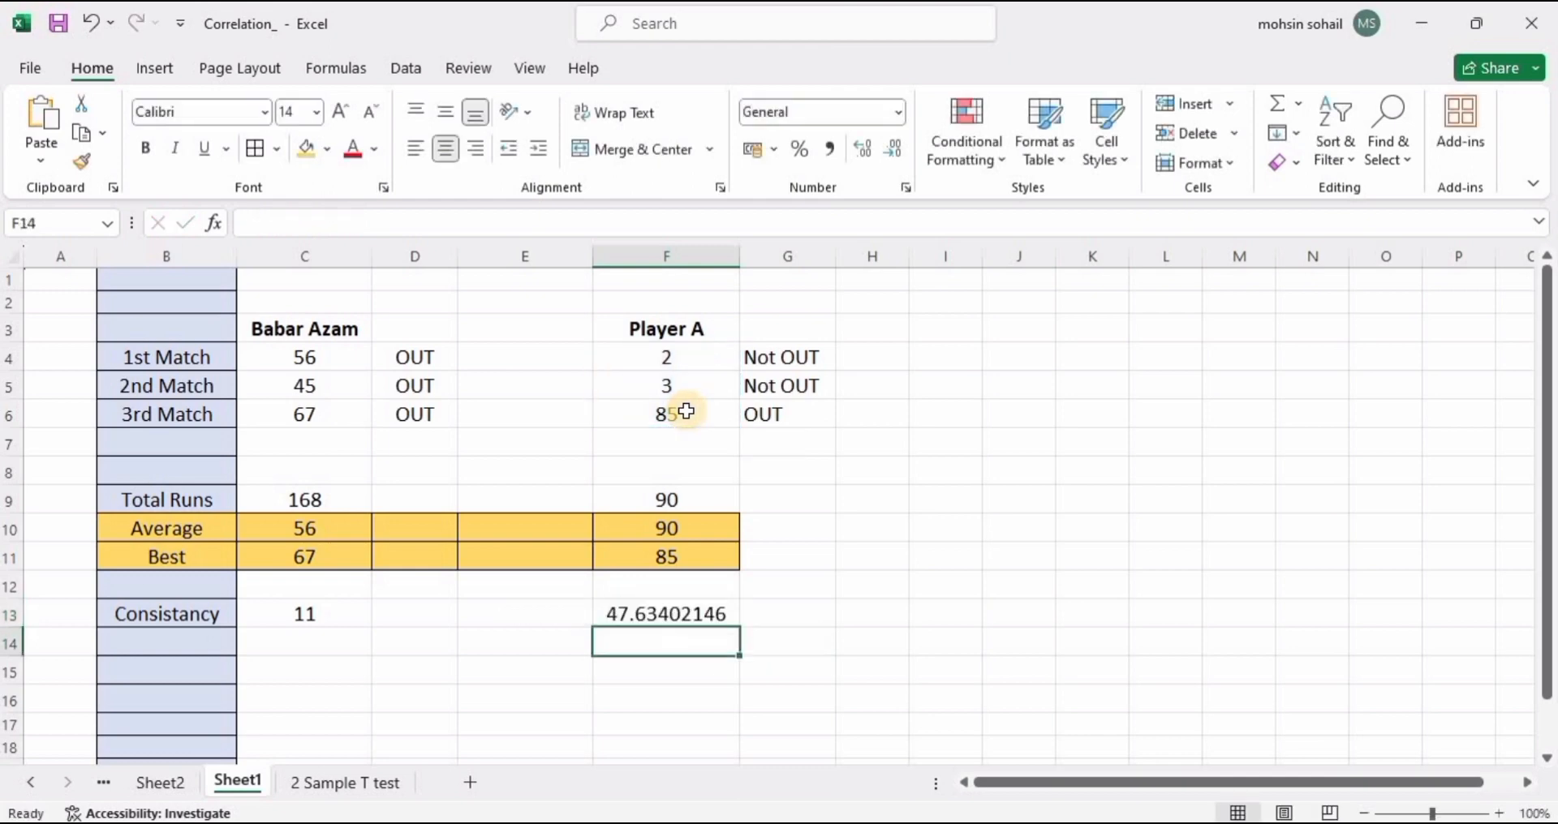
Step: Reduce Player A's consistency value in F13 to one decimal place
{"action": "left_click", "coordinate": [694, 617]}
{"action": "left_click", "coordinate": [892, 160]}
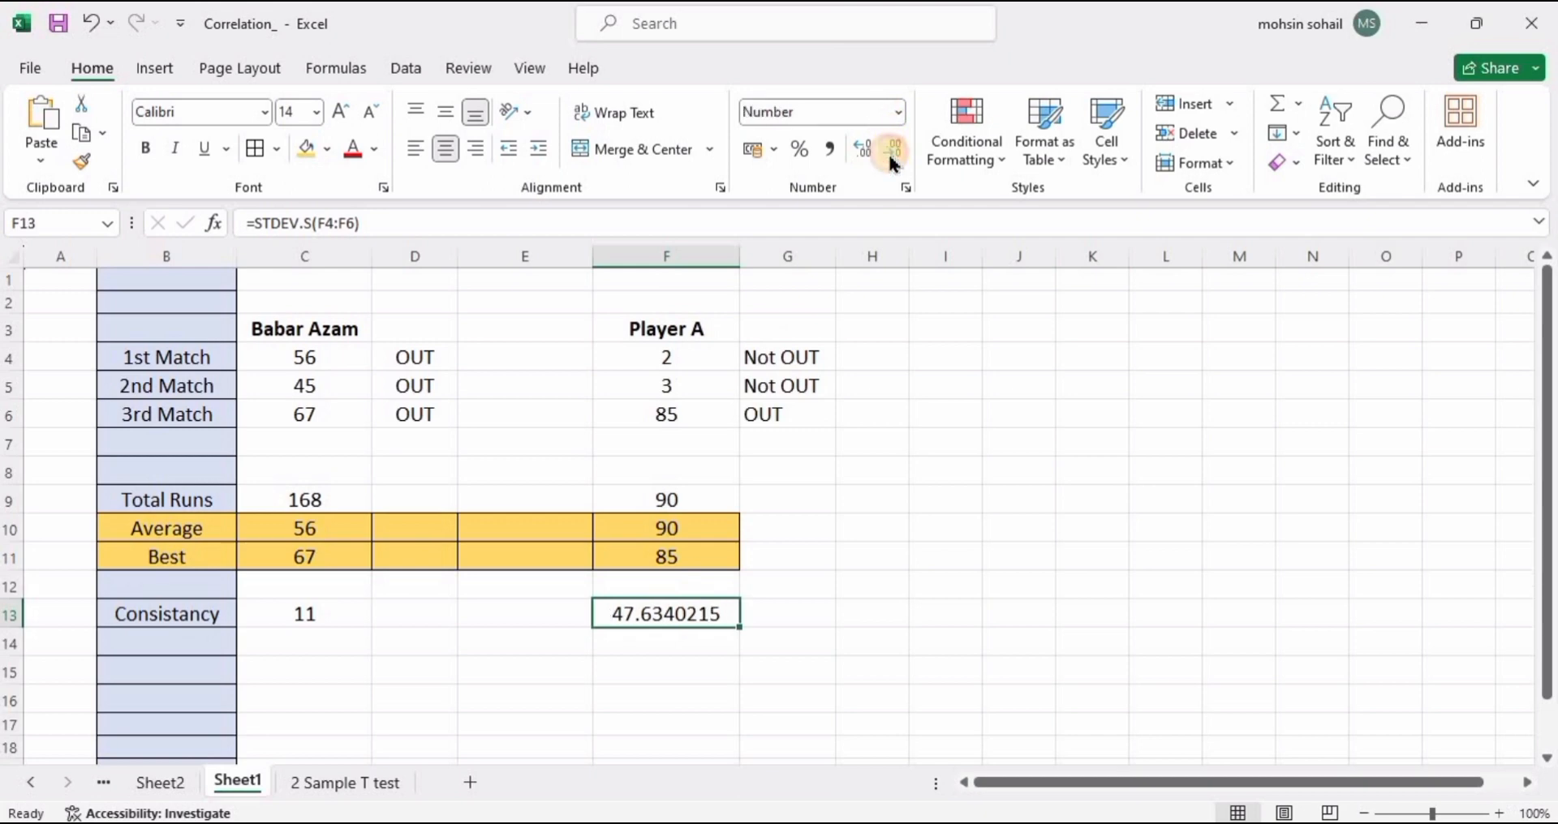
{"action": "left_click", "coordinate": [892, 161]}
{"action": "left_click", "coordinate": [892, 161]}
{"action": "left_click", "coordinate": [892, 160]}
{"action": "left_click", "coordinate": [892, 161]}
{"action": "left_click", "coordinate": [891, 161]}
{"action": "left_click", "coordinate": [892, 161]}
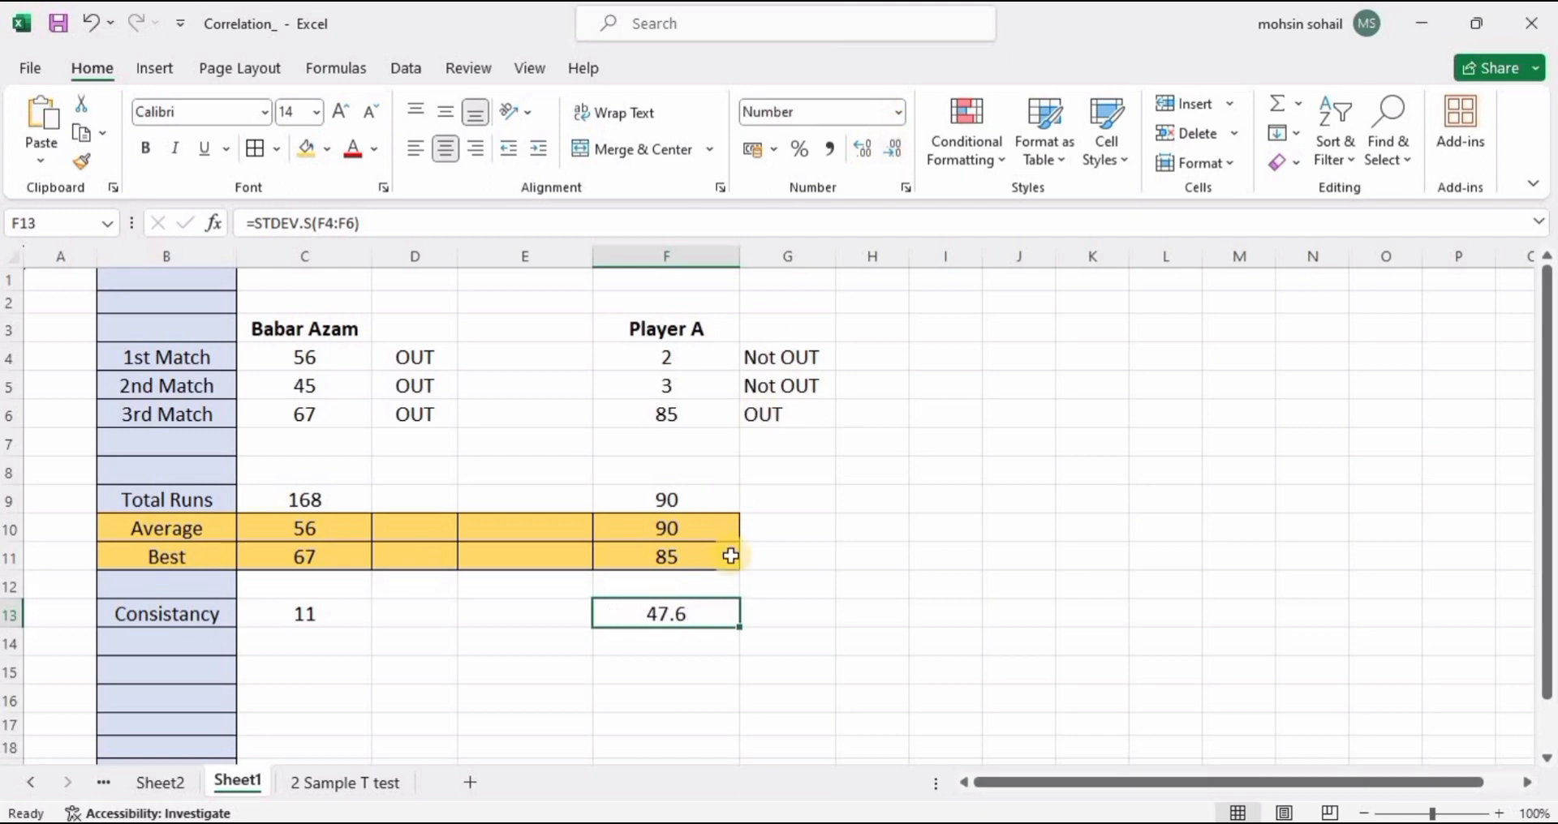
{"action": "left_click", "coordinate": [730, 557]}
Step: Fill the Consistancy row from B13 to F13 with the standard green and add borders around all its cells
{"action": "left_click_drag", "start_coordinate": [153, 605], "coordinate": [641, 613]}
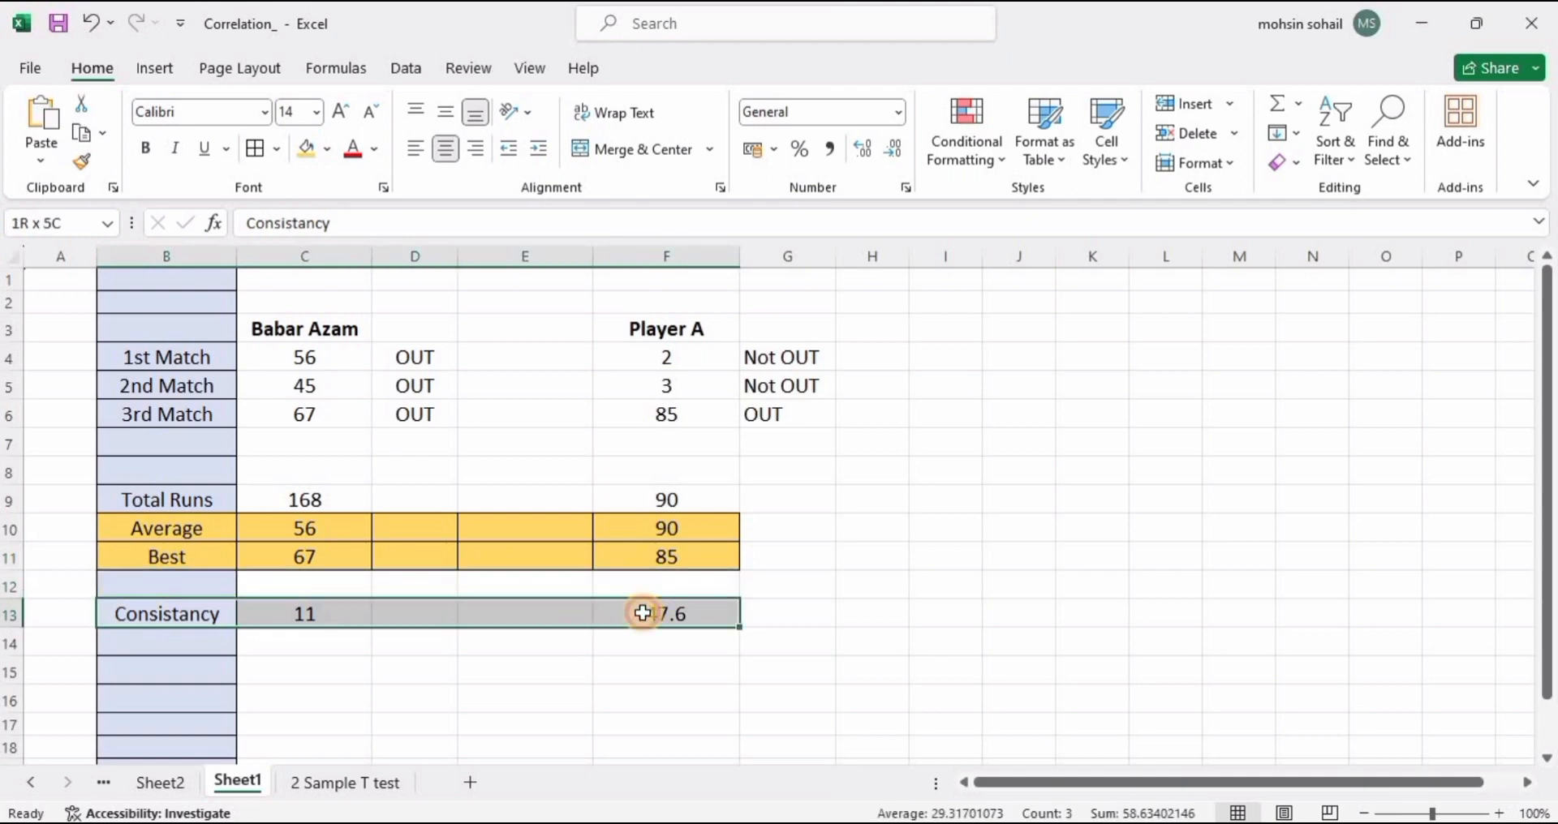
{"action": "left_click", "coordinate": [329, 149]}
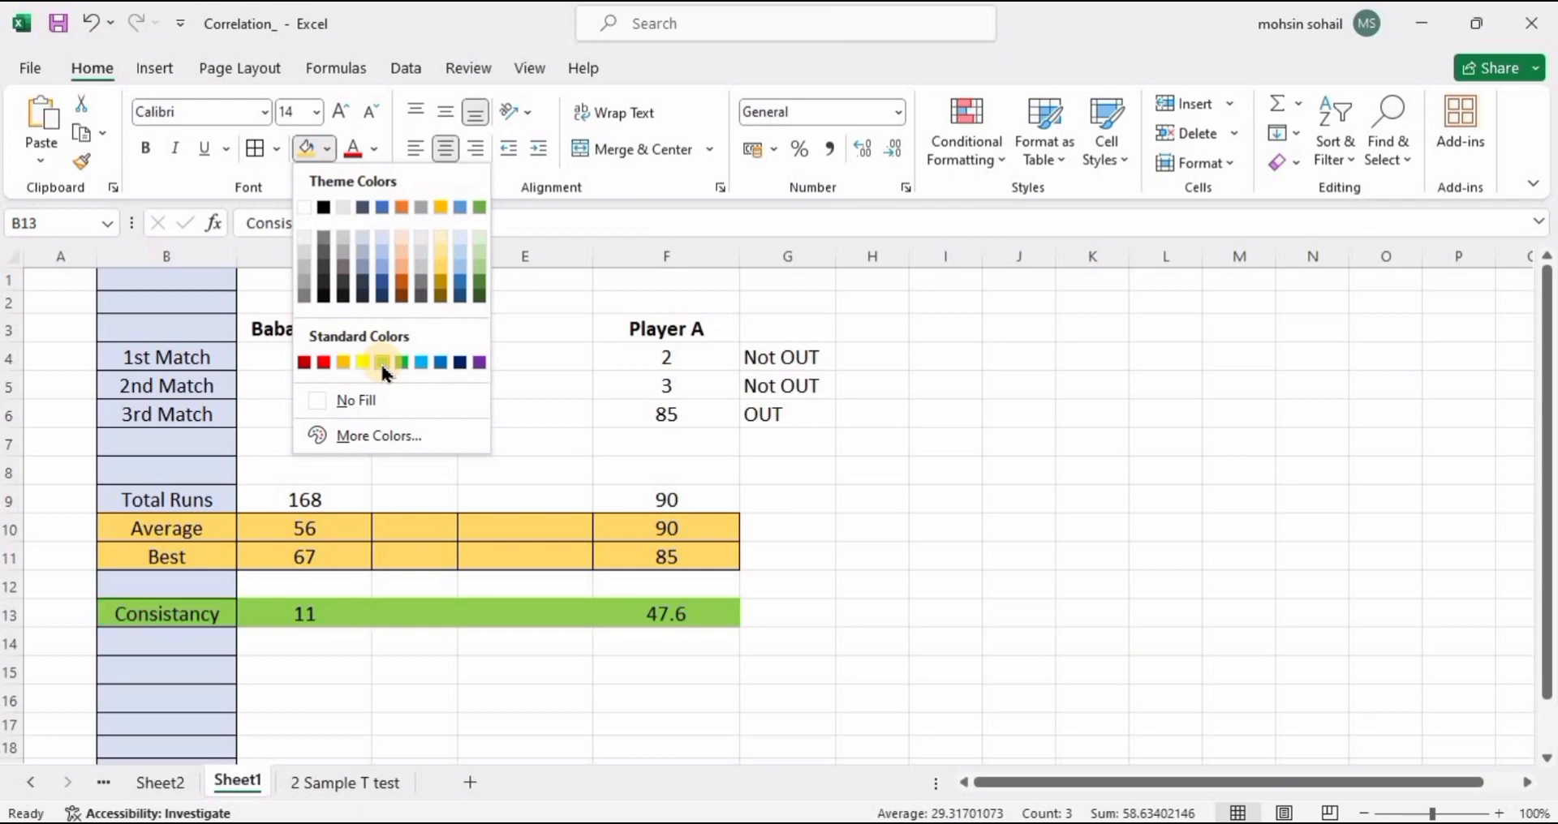
{"action": "left_click", "coordinate": [402, 362]}
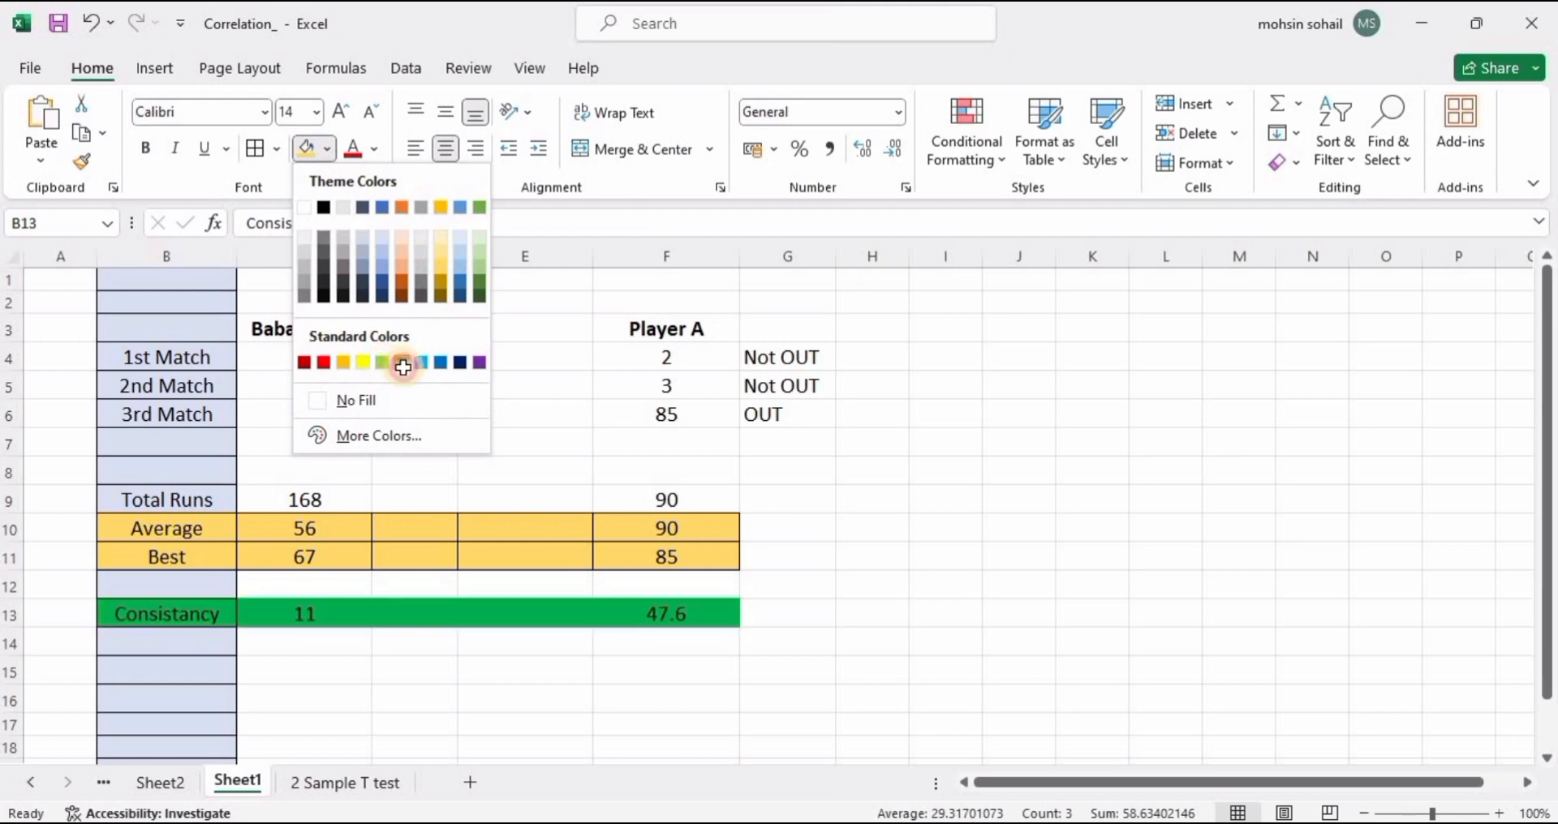
{"action": "left_click", "coordinate": [261, 148]}
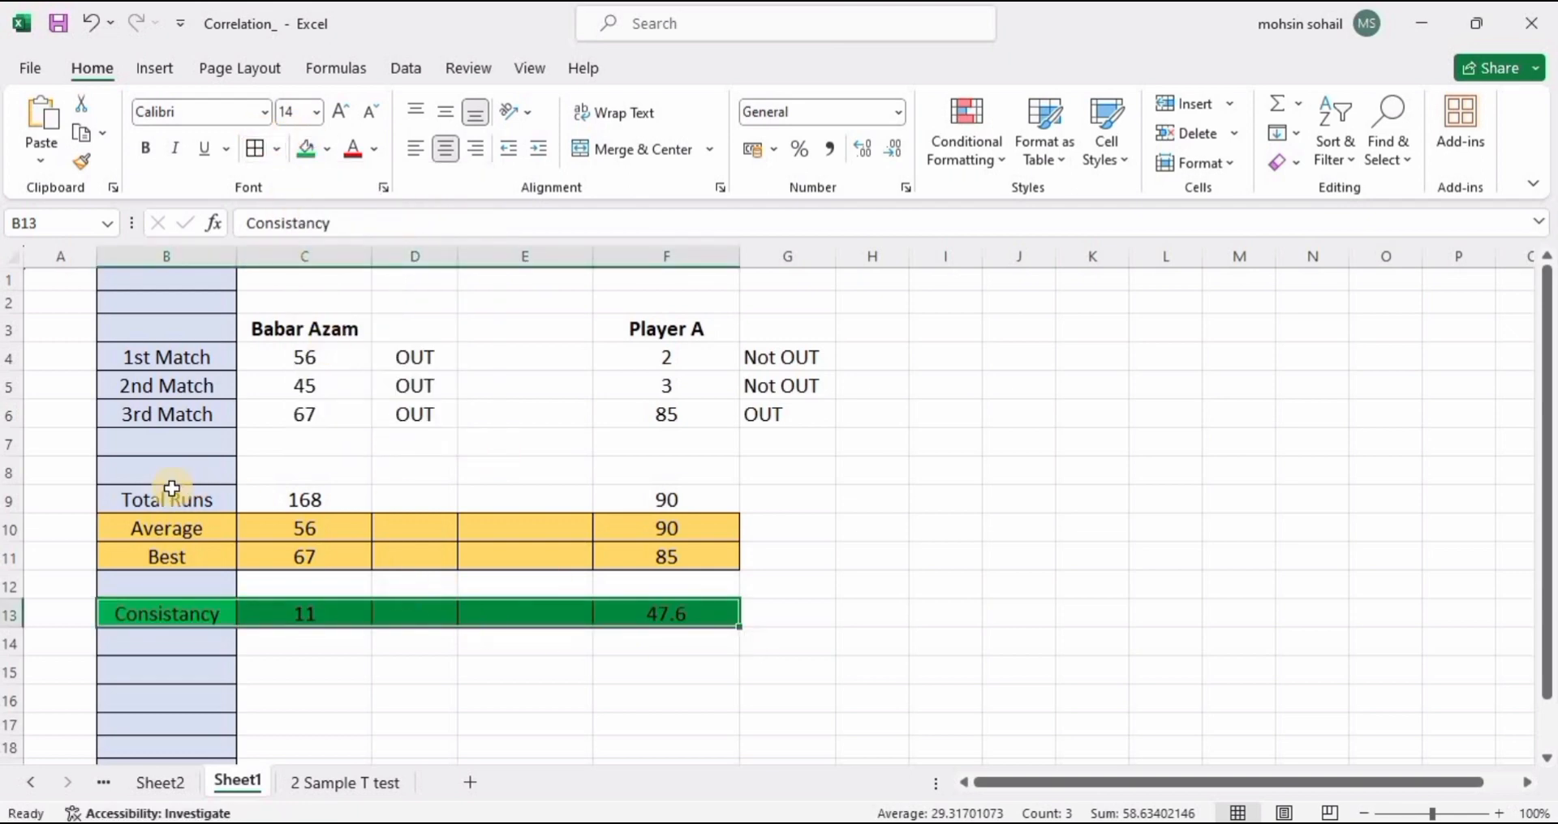
Step: Add all-cell borders to the summary block B9:F13 and to the match score table B3:G6
{"action": "left_click_drag", "start_coordinate": [168, 493], "coordinate": [735, 618]}
{"action": "left_click", "coordinate": [255, 150]}
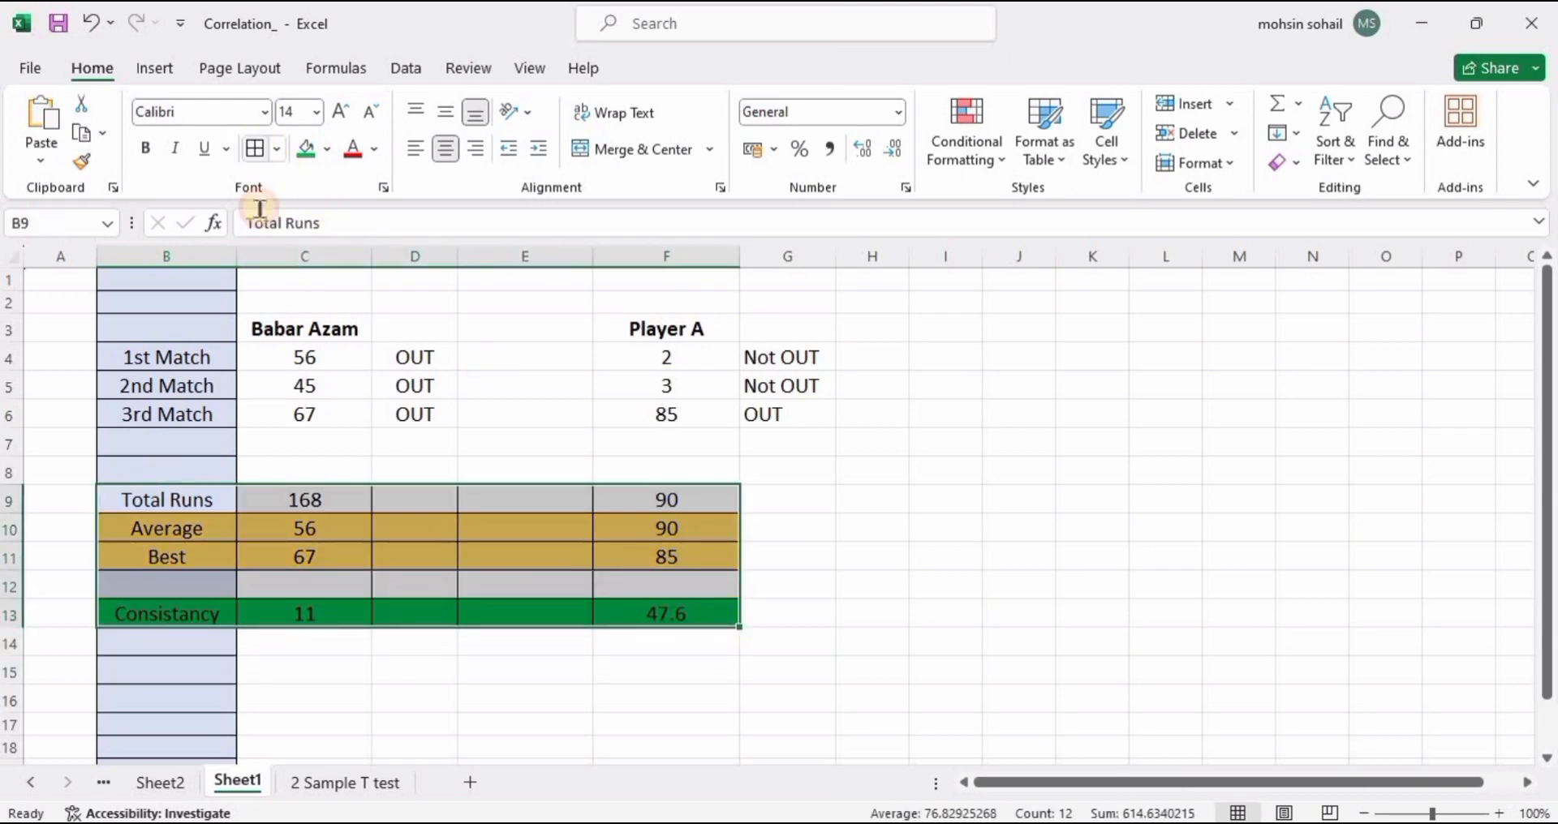
{"action": "left_click_drag", "start_coordinate": [150, 328], "coordinate": [792, 414]}
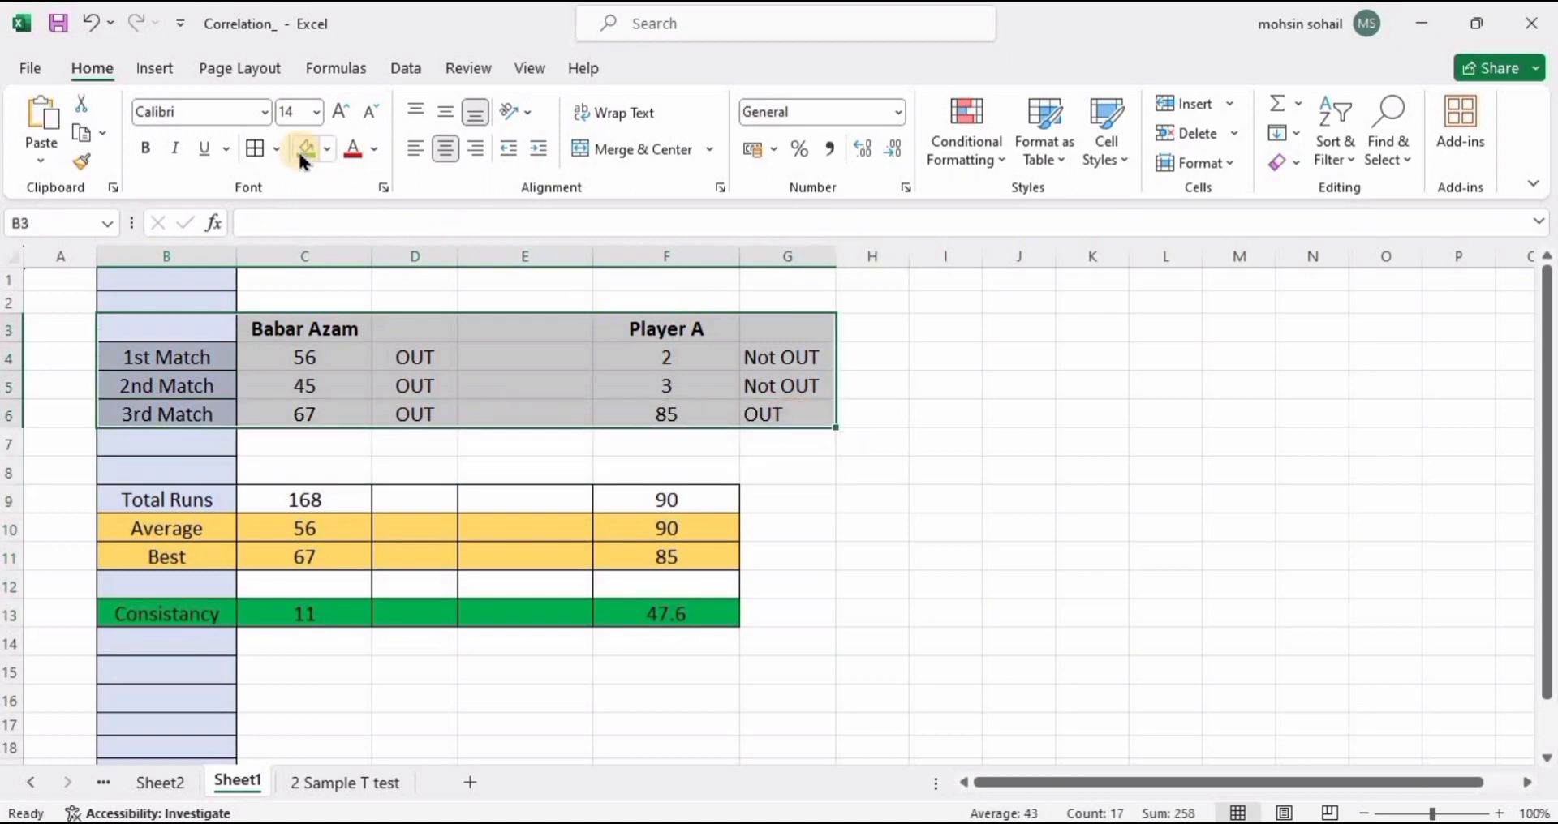
{"action": "left_click", "coordinate": [255, 149]}
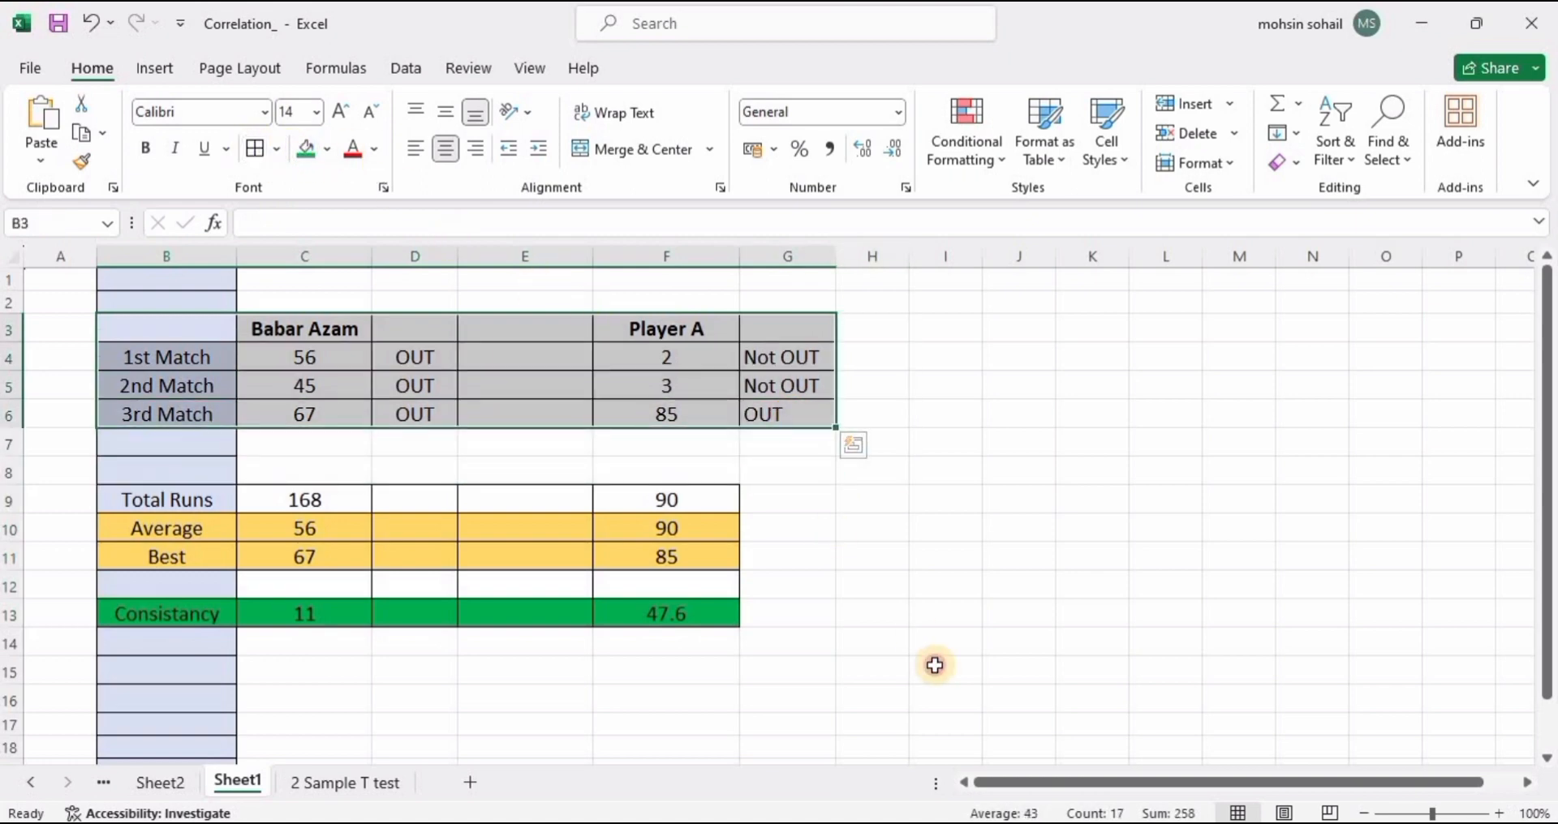
{"action": "left_click", "coordinate": [935, 664]}
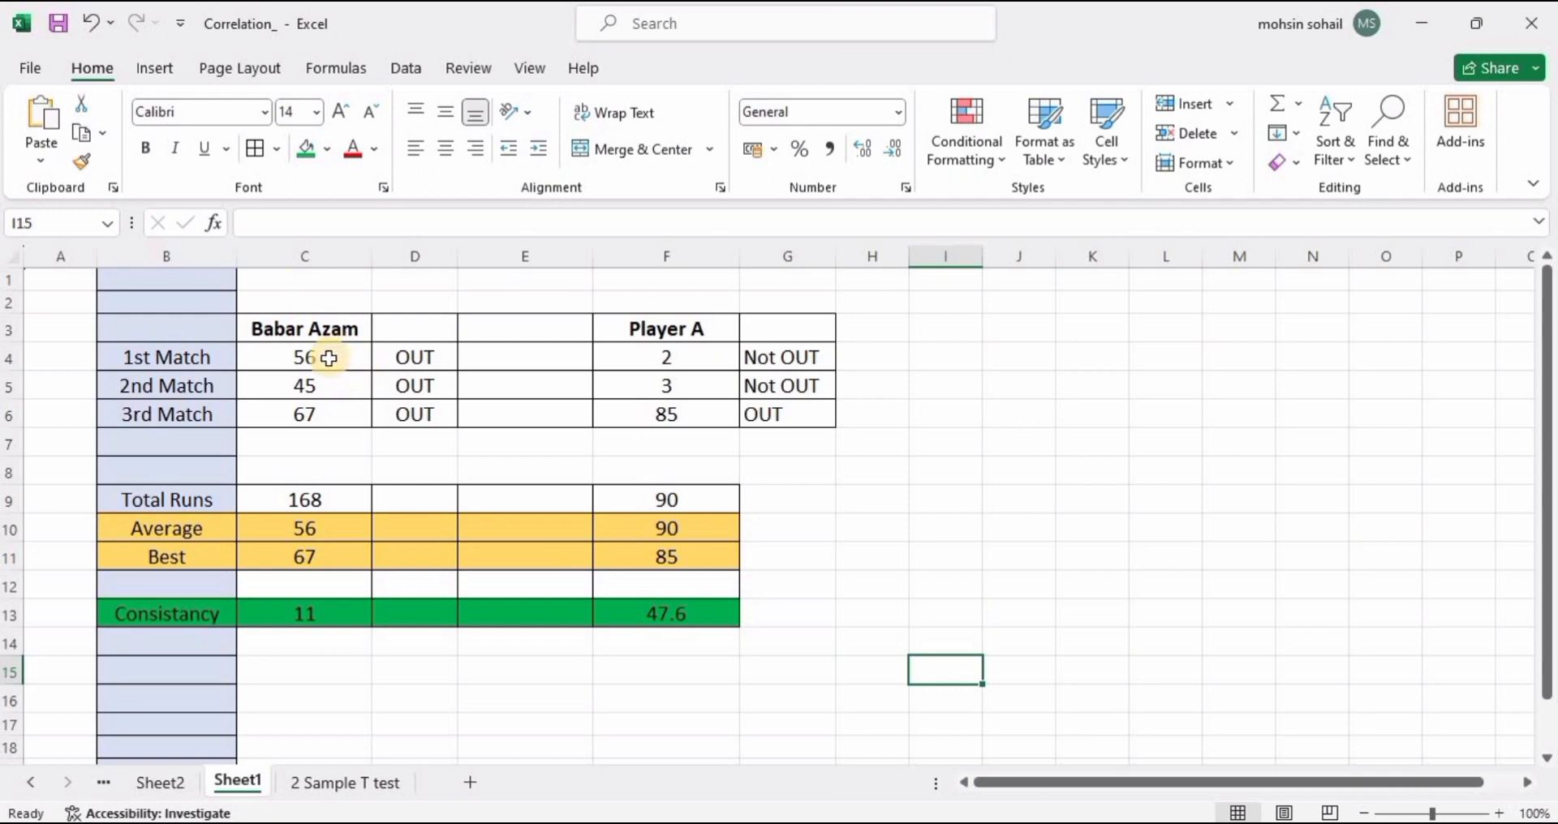
{"action": "left_click_drag", "start_coordinate": [324, 357], "coordinate": [319, 406]}
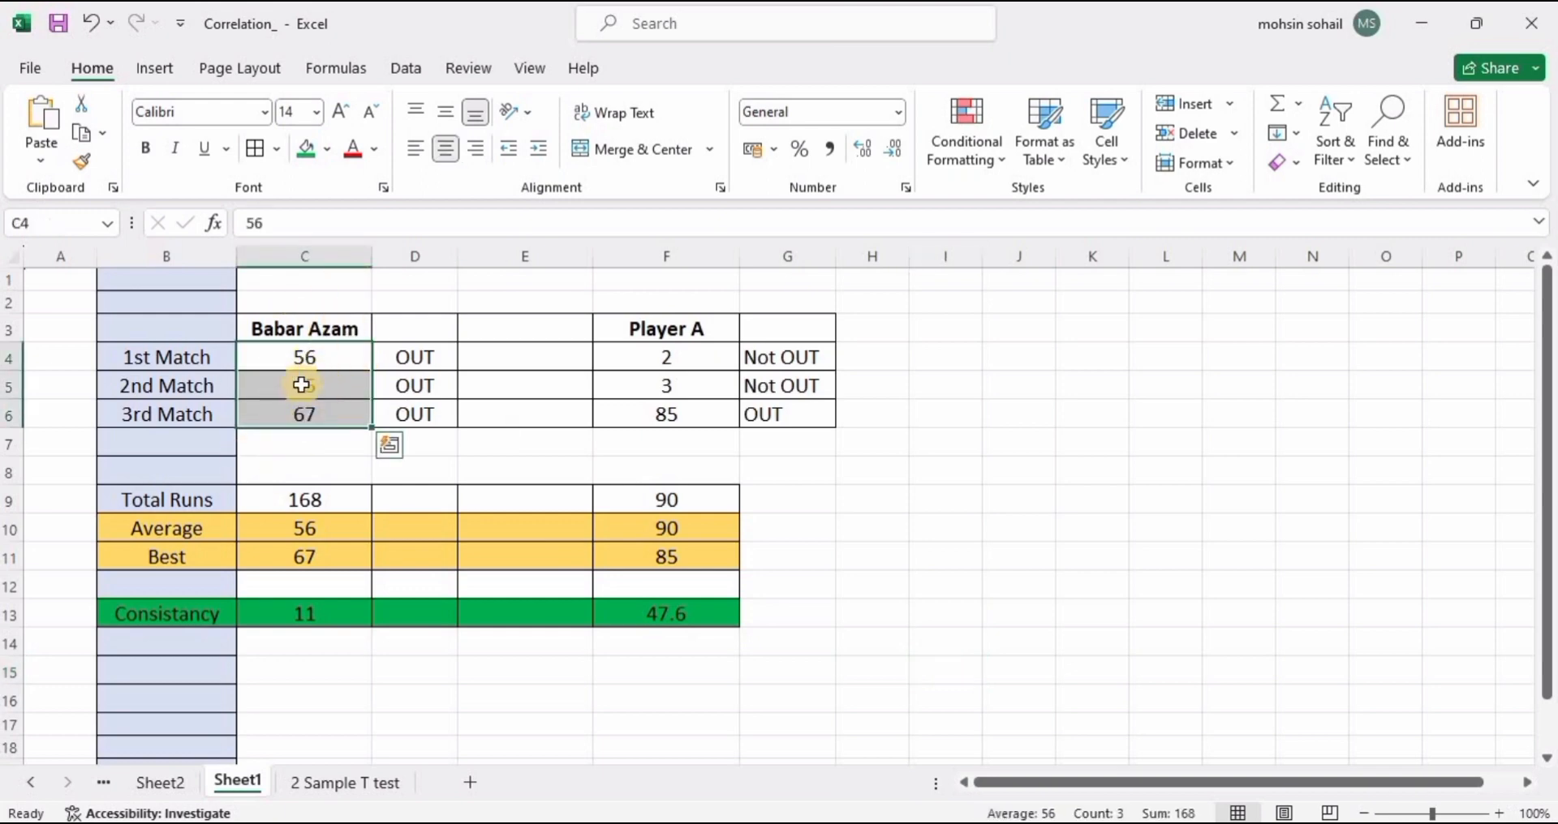
{"action": "left_click_drag", "start_coordinate": [686, 357], "coordinate": [686, 414]}
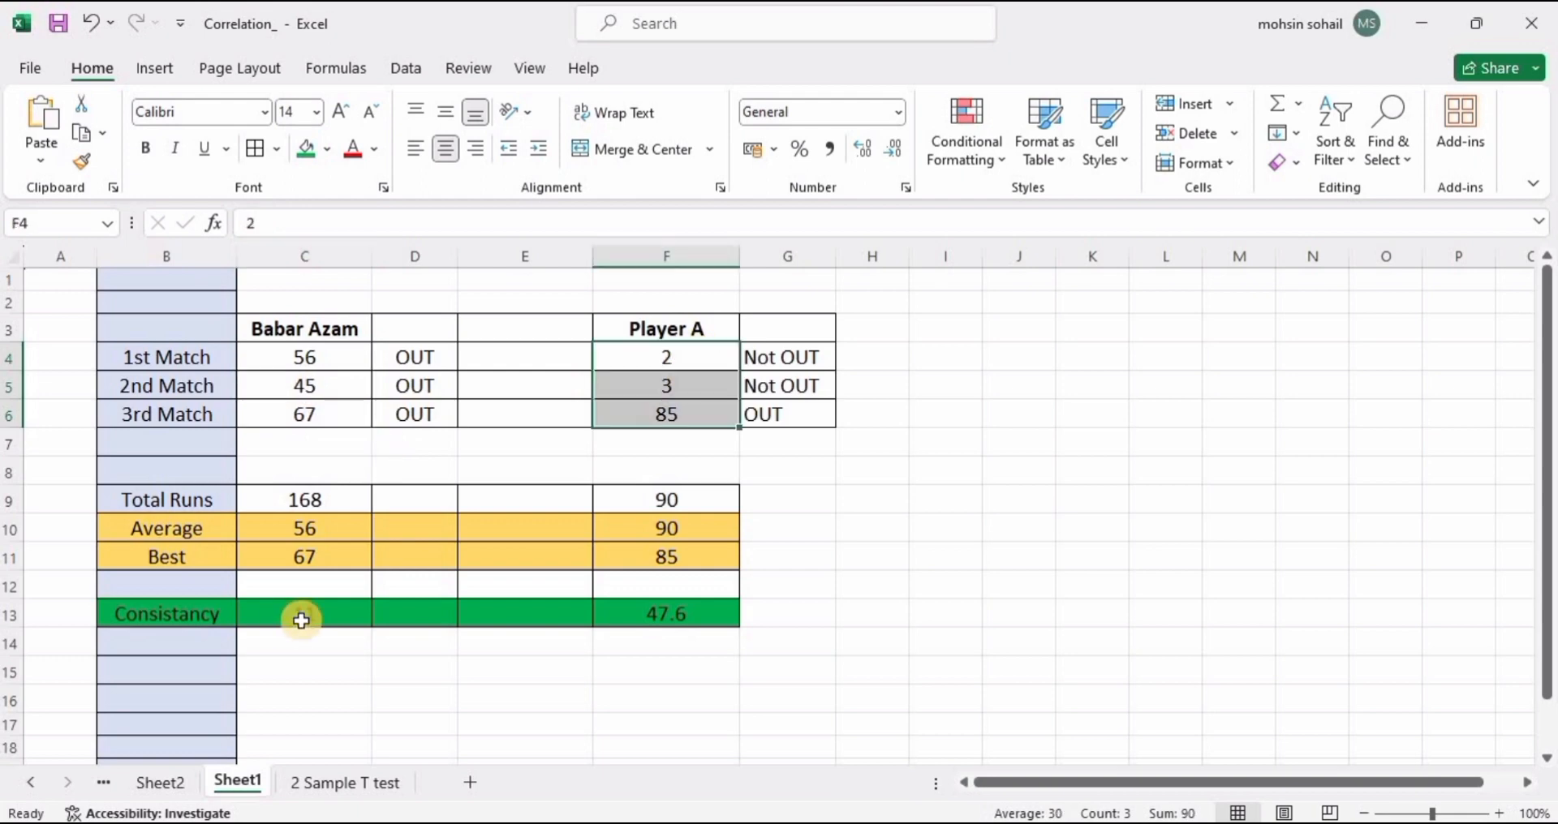